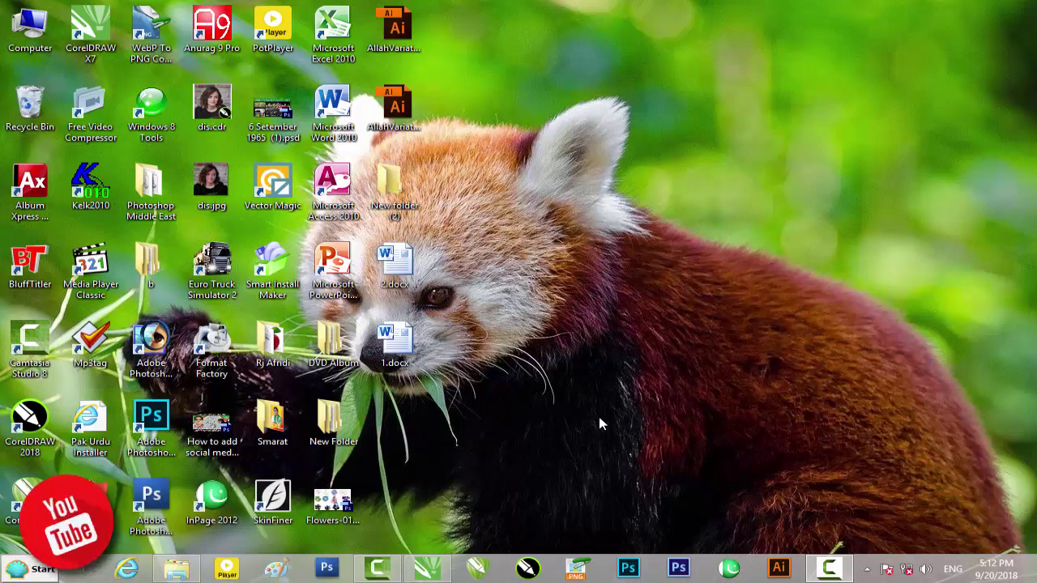
Open Dry Furit Shop1.jpg from the New folder inside the desktop's DVD Album folder
double_click(336, 356)
double_click(274, 146)
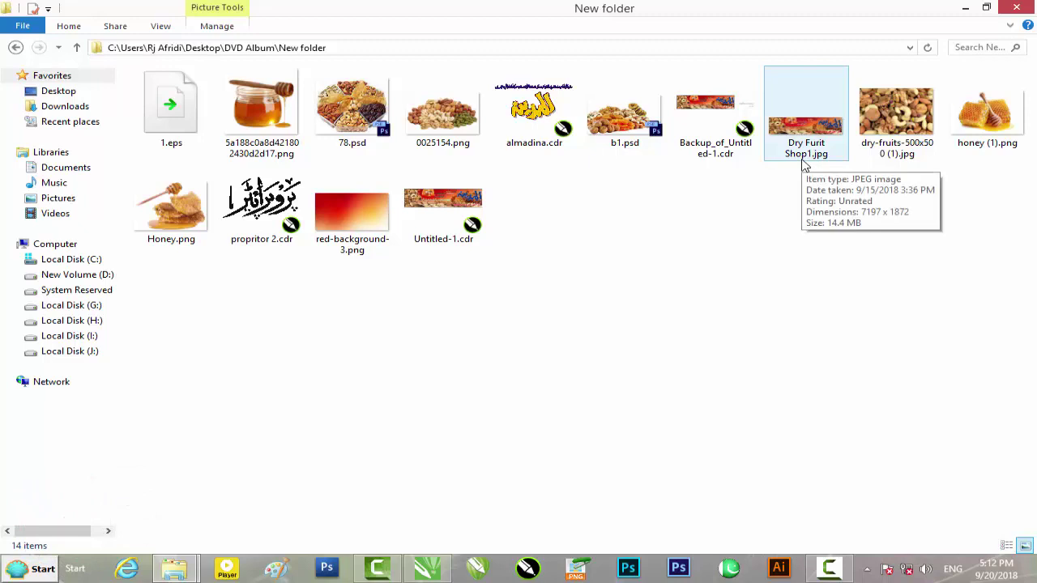
double_click(804, 162)
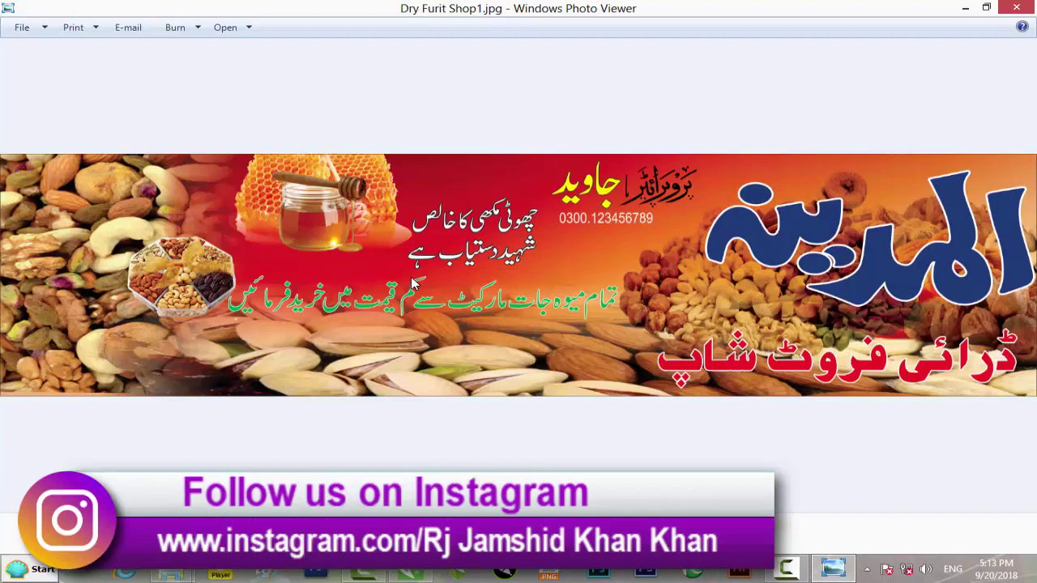
Examine the finished dry fruit shop banner's text, photos and background up close, and close the image
scroll(509, 357, up, 3)
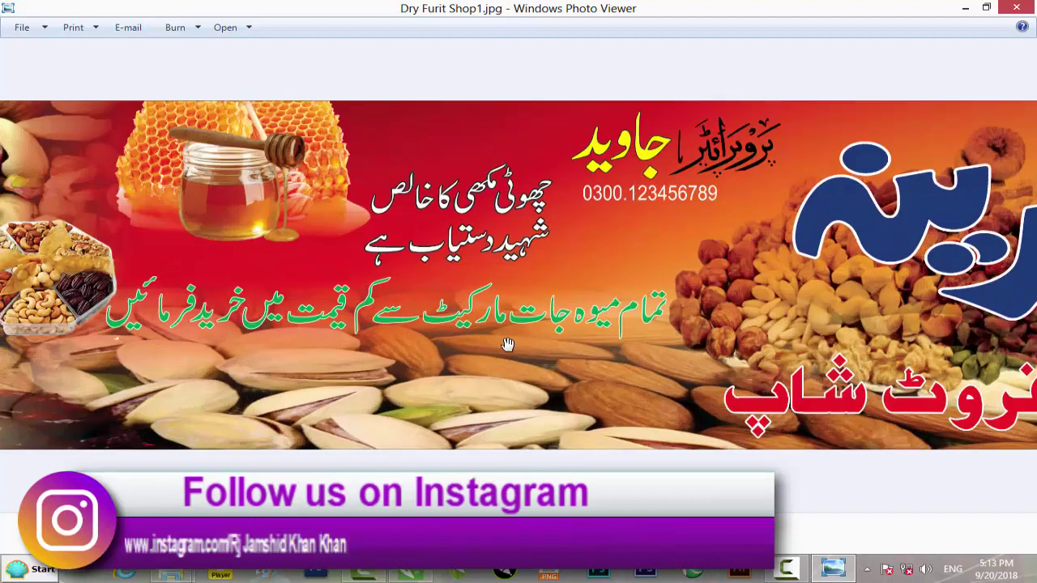
scroll(508, 349, down, 1)
scroll(508, 344, up, 2)
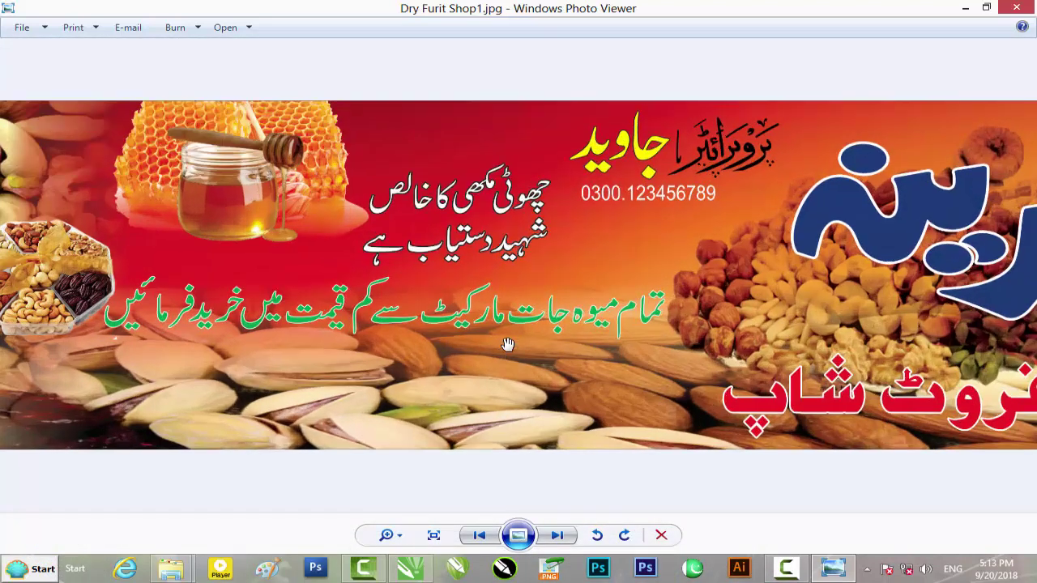
scroll(508, 344, down, 2)
scroll(508, 344, down, 1)
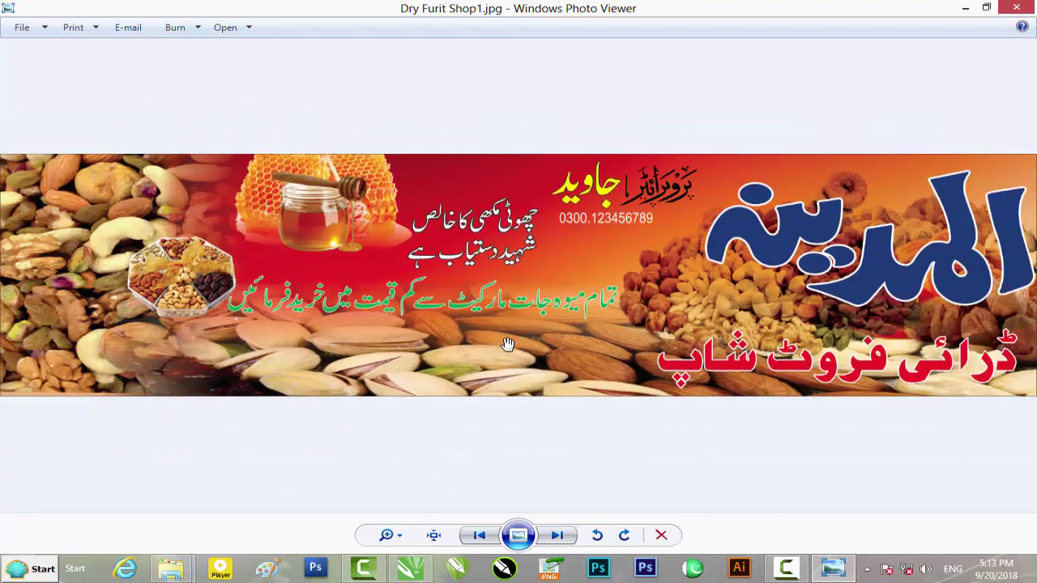
scroll(306, 339, up, 1)
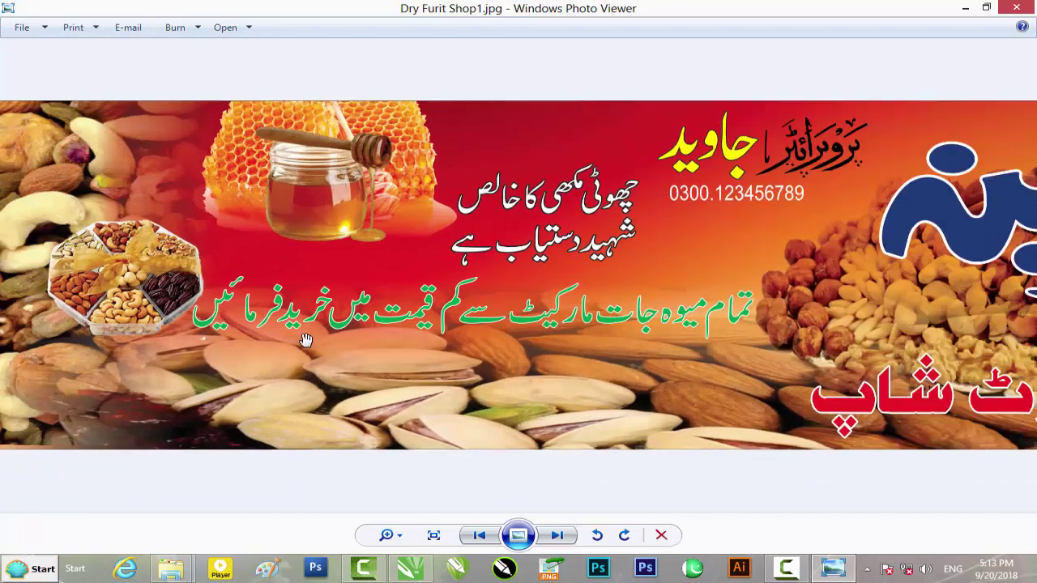
scroll(306, 338, down, 1)
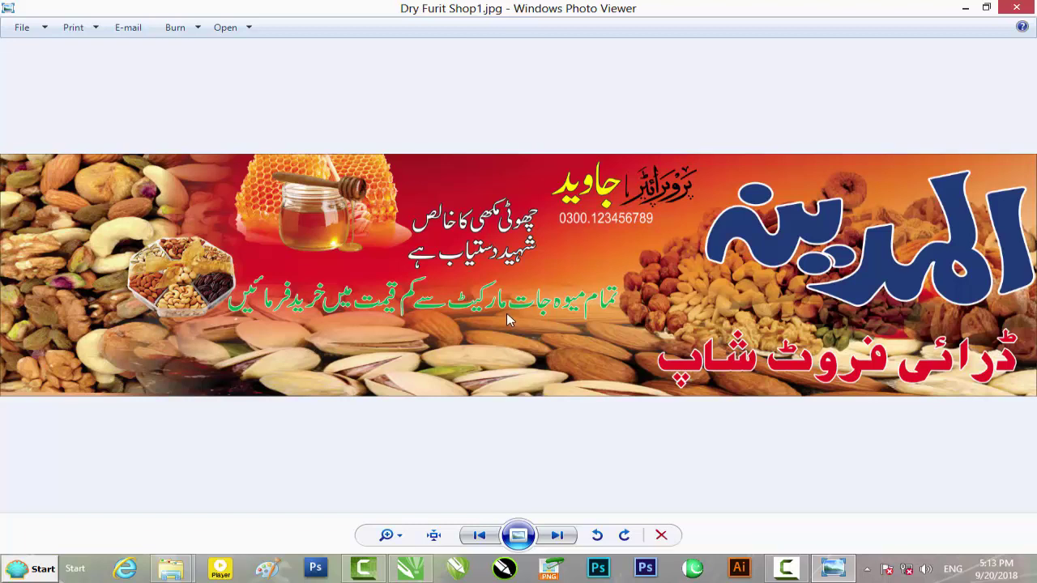
click(1016, 8)
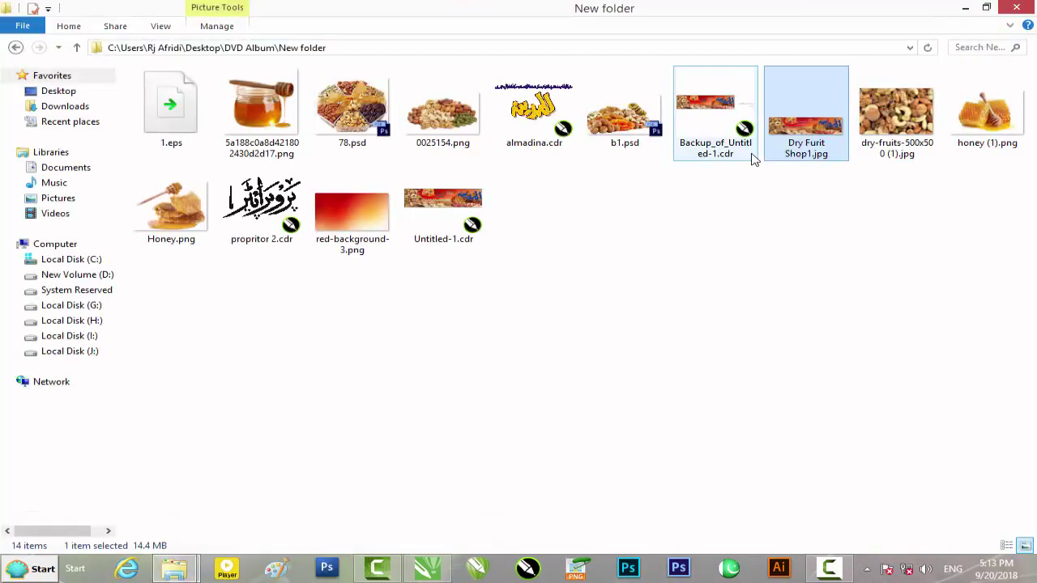
Place Dry Furit Shop1.jpg in the CorelDRAW document and draw a matching 23.99 × 6.24 inch rectangle directly above it
drag(836, 133, 565, 335)
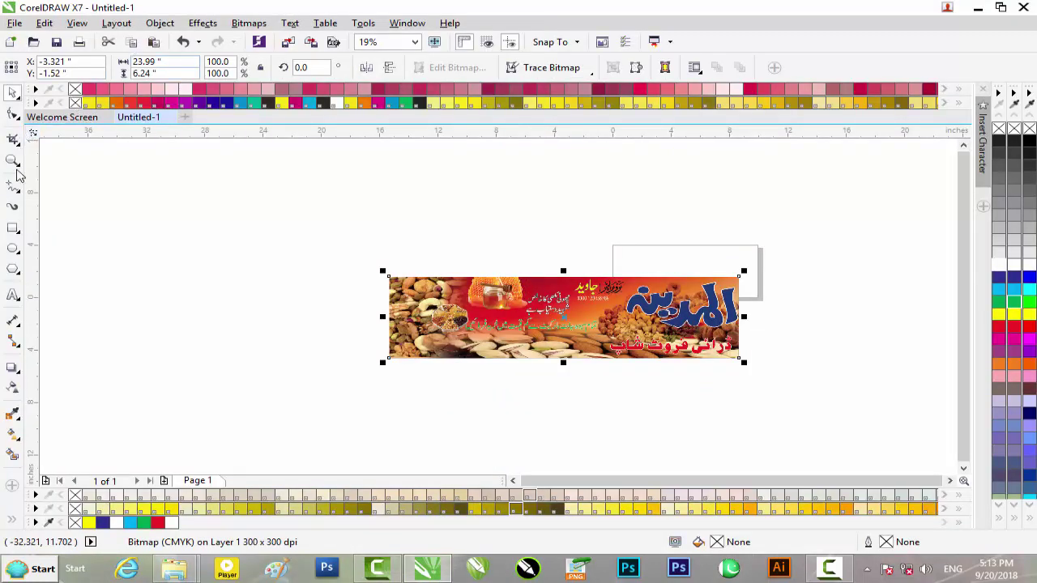
click(13, 230)
drag(391, 277, 741, 358)
drag(490, 316, 518, 237)
Import red-background-3.png from the New folder and position it over the middle of the empty rectangle
scroll(517, 237, up, 2)
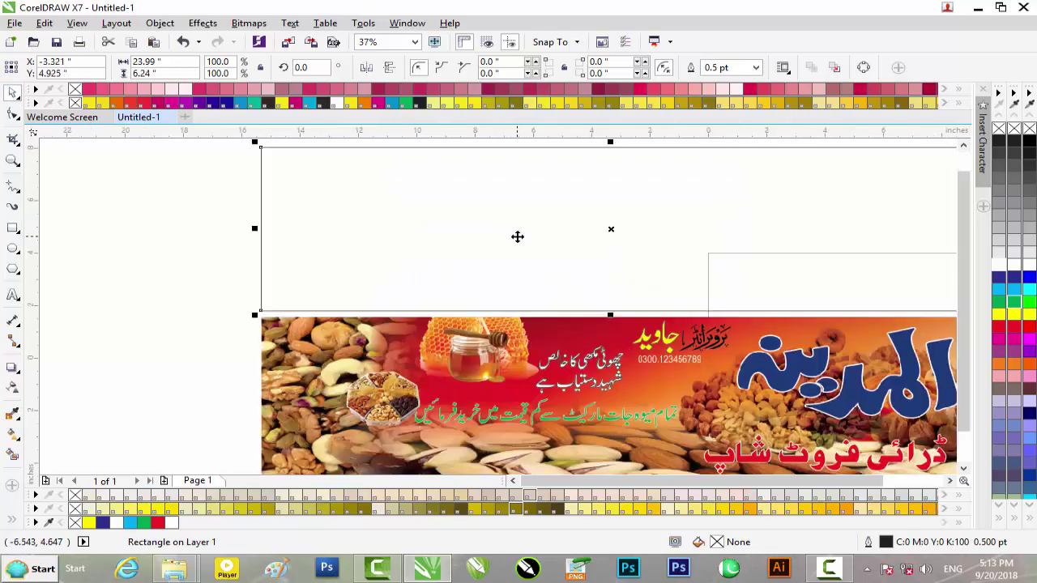
drag(968, 276, 968, 259)
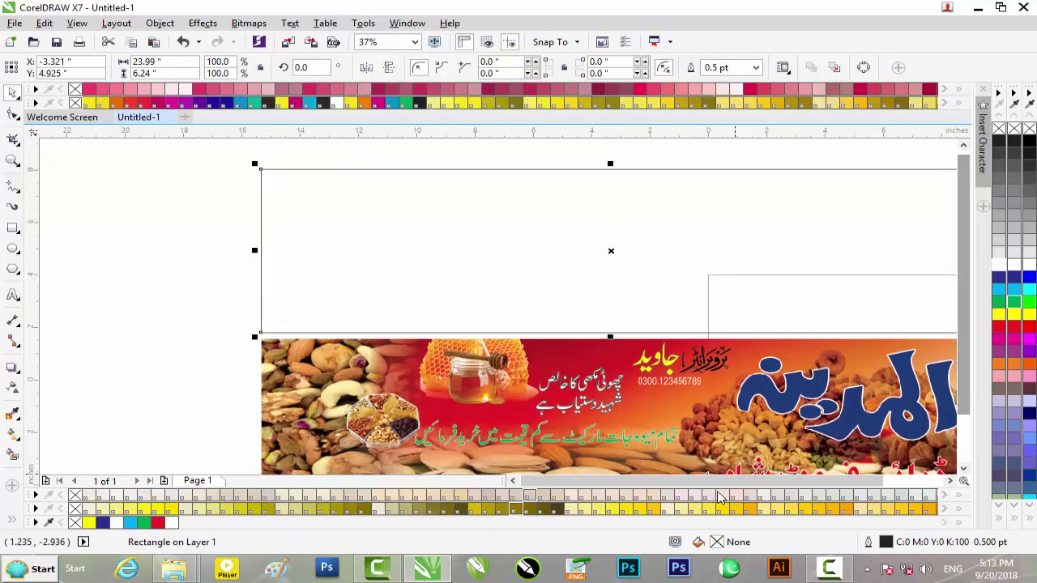
mouse_move(725, 484)
mouse_down()
mouse_move(761, 484)
mouse_move(729, 484)
mouse_up()
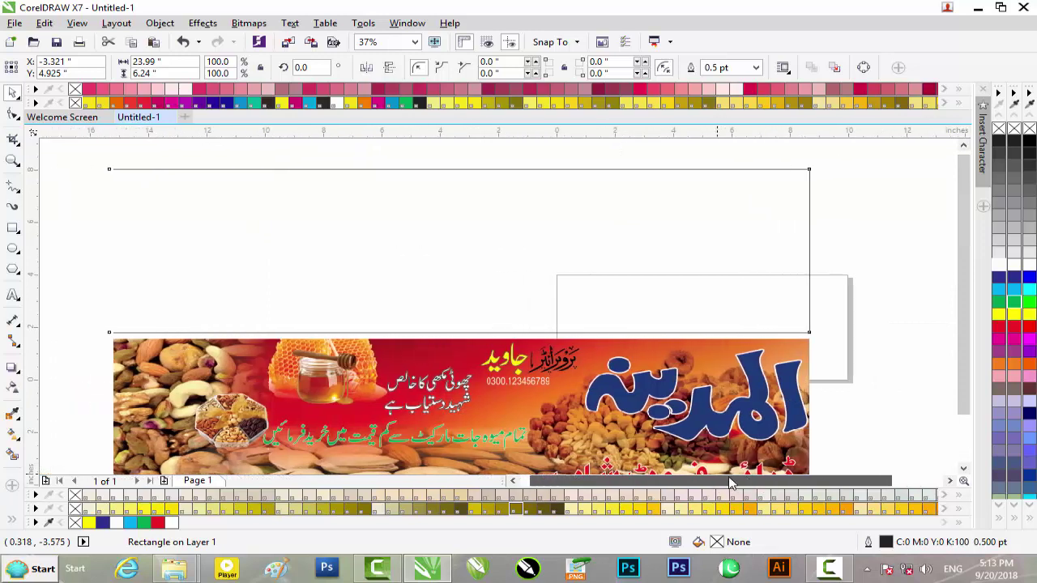
click(1023, 7)
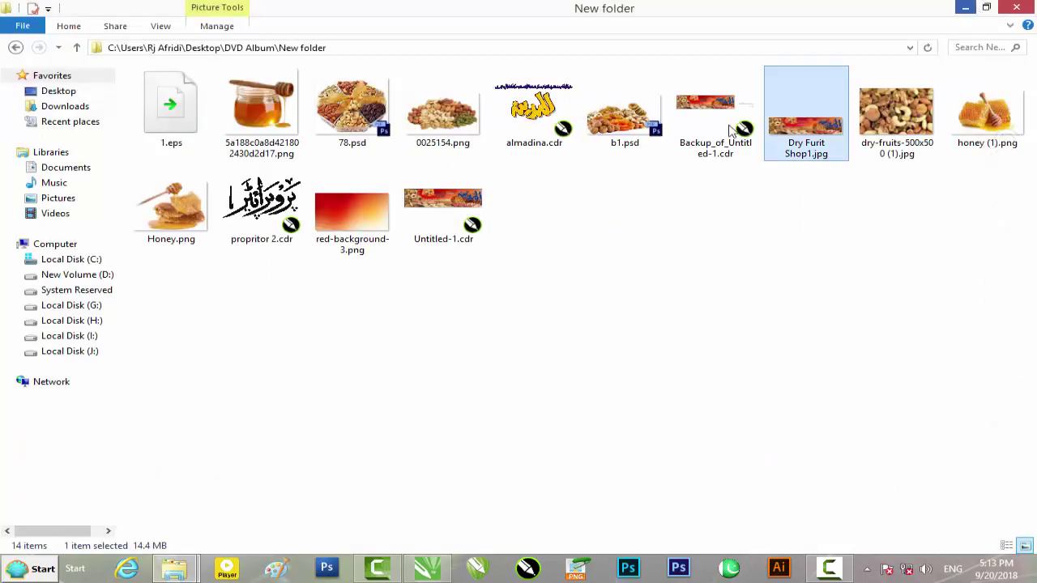
drag(350, 217, 850, 326)
drag(648, 302, 433, 250)
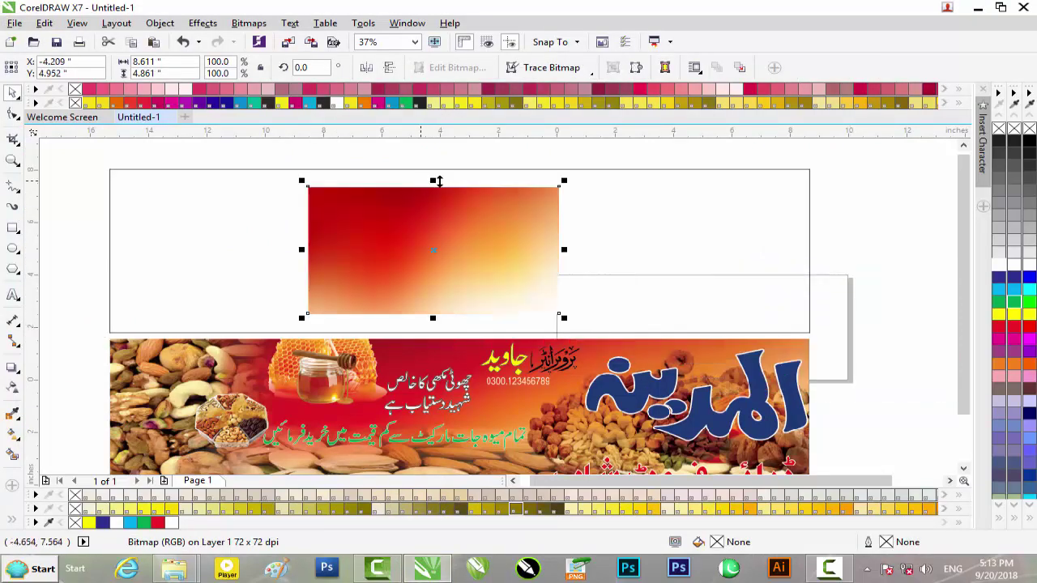
Stretch the red gradient image to about 24.64 × 6.99 inches so it covers the whole rectangle
drag(434, 183, 433, 151)
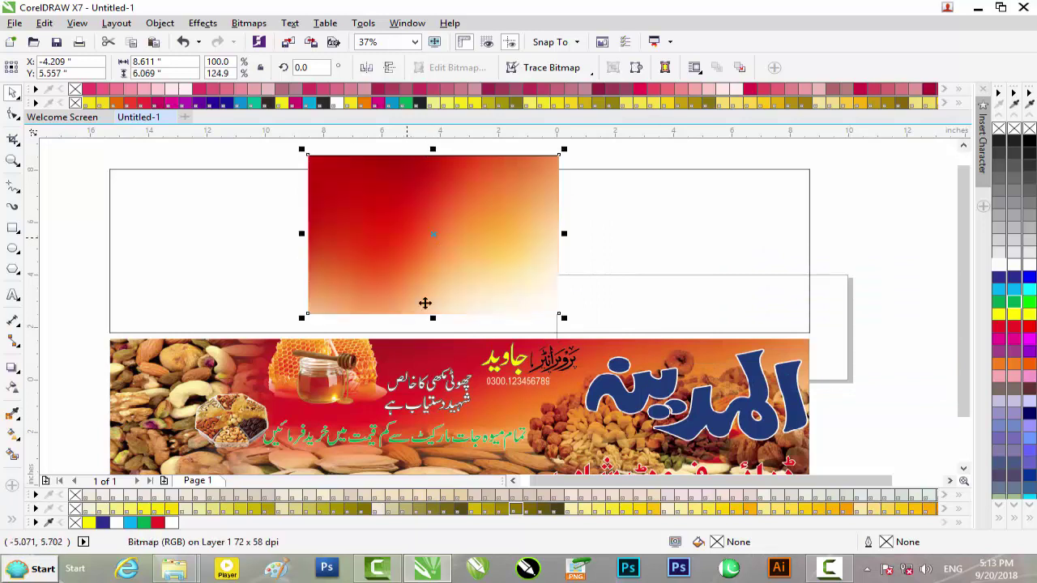
drag(430, 318, 430, 341)
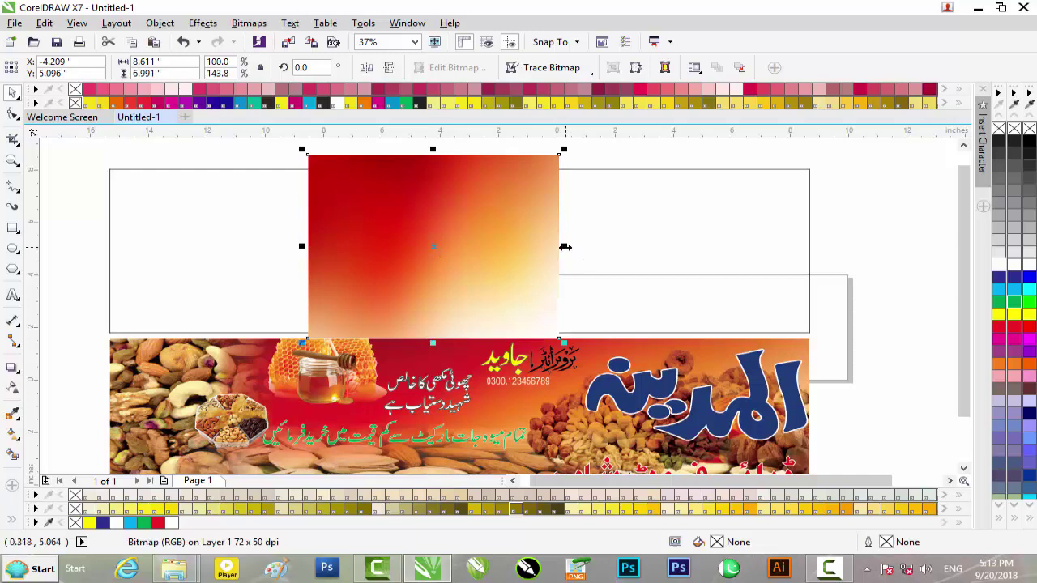
drag(565, 247, 827, 258)
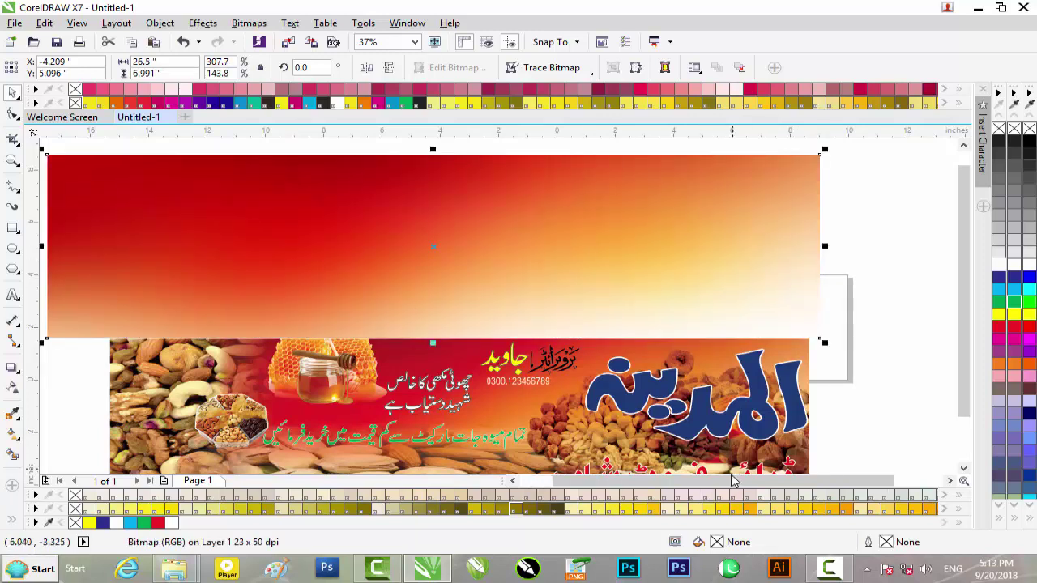
drag(732, 481, 702, 480)
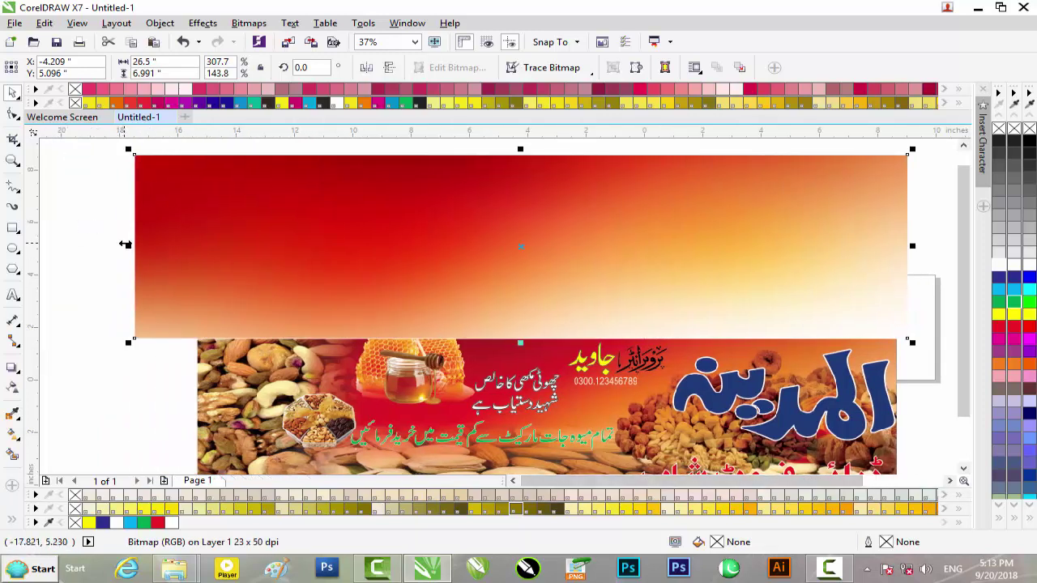
drag(143, 243, 193, 251)
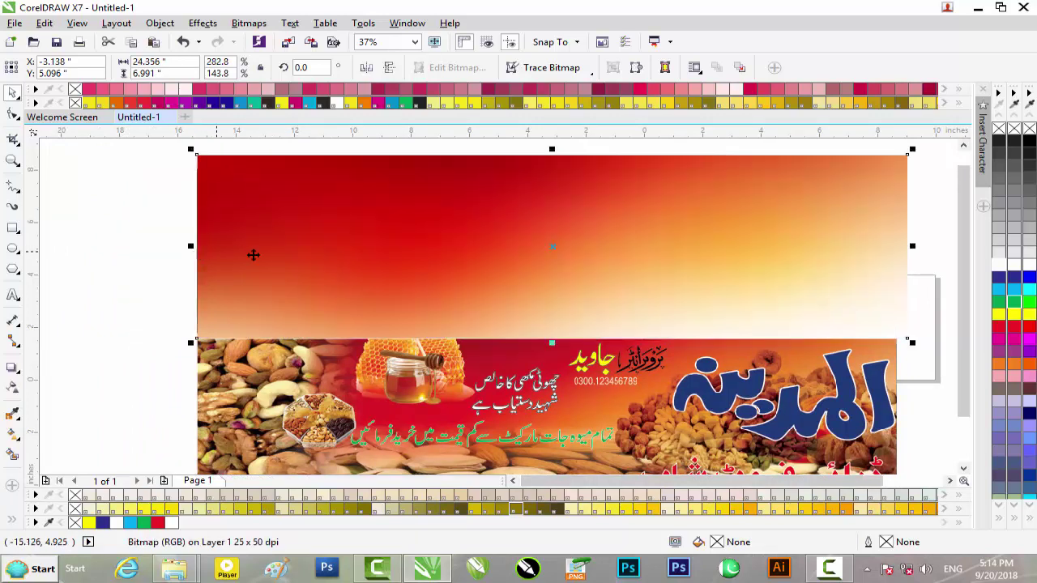
drag(190, 245, 184, 246)
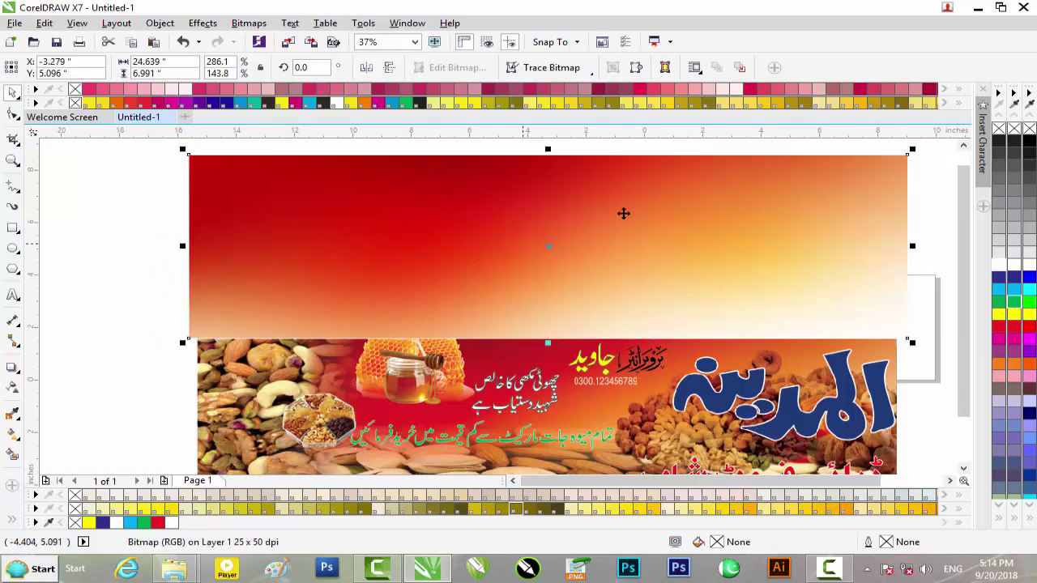
Shift the gradient image down to expose the rectangle's upper part and PowerClip it inside the rectangle
scroll(684, 206, down, 2)
drag(688, 202, 684, 269)
right_click(684, 268)
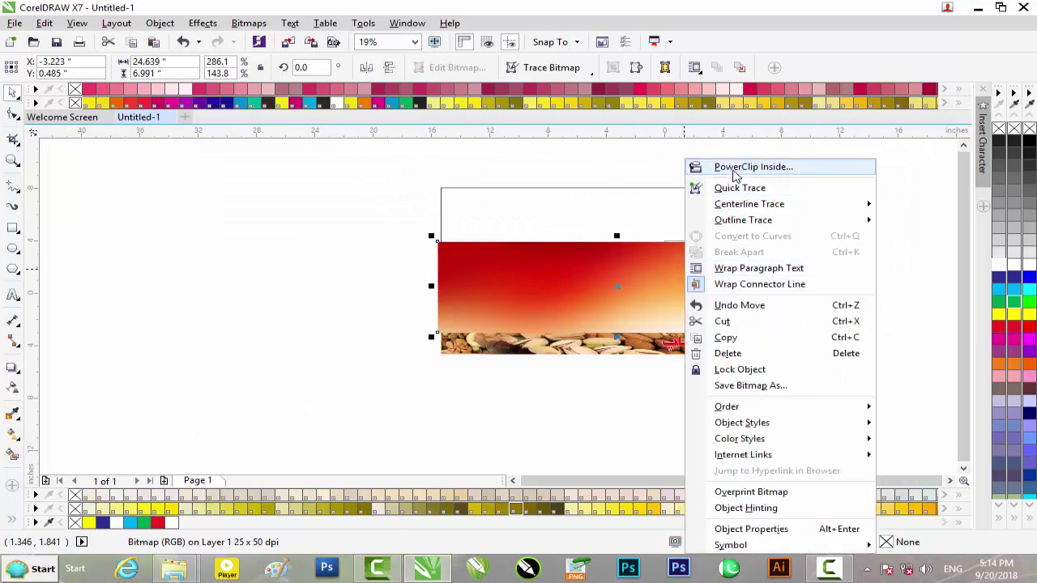
click(721, 167)
click(657, 202)
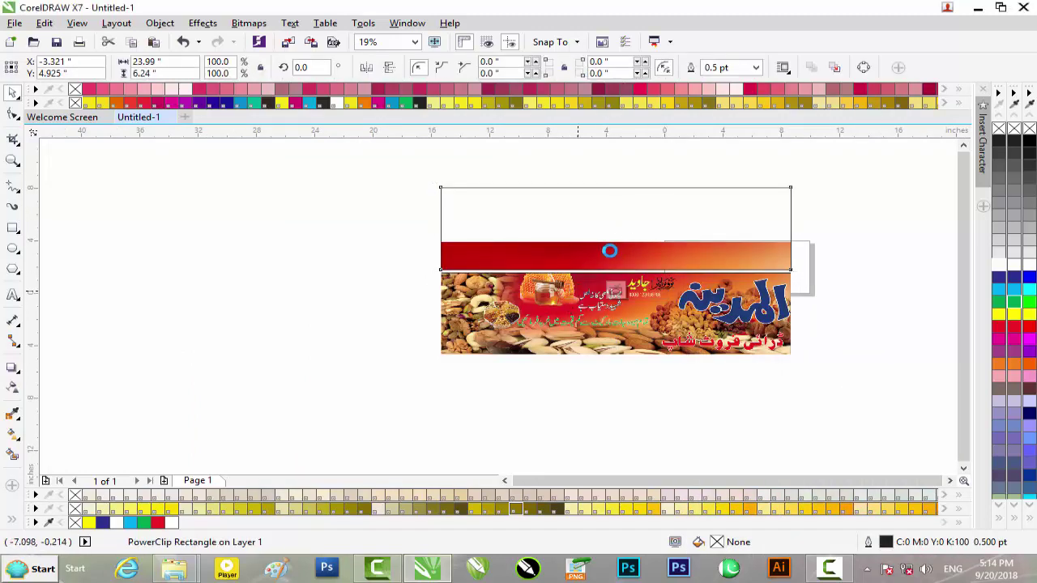
Edit the PowerClip contents and move the gradient image up to fill the rectangle, finishing the edit
click(609, 250)
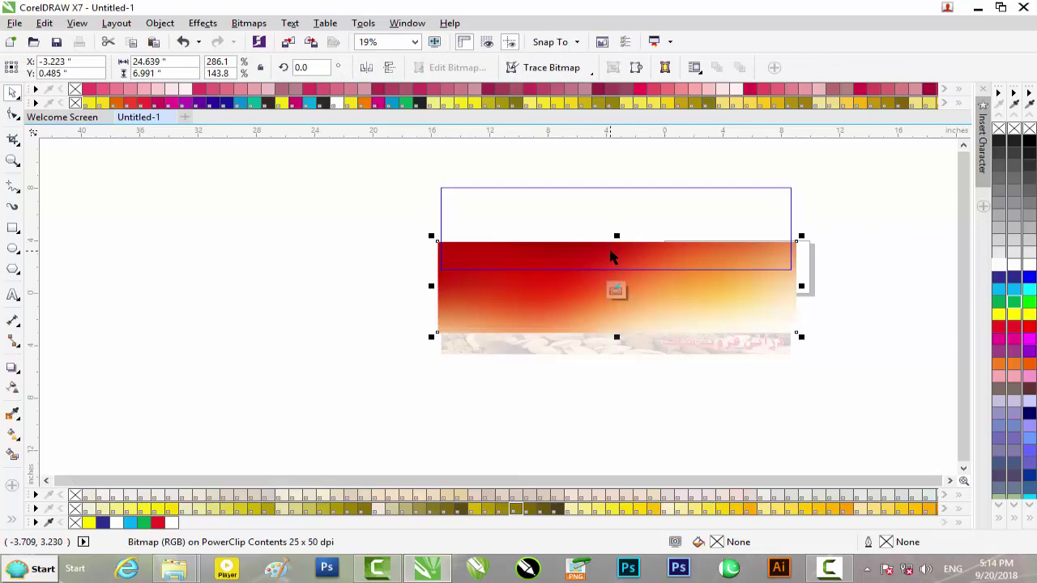
drag(628, 254, 627, 198)
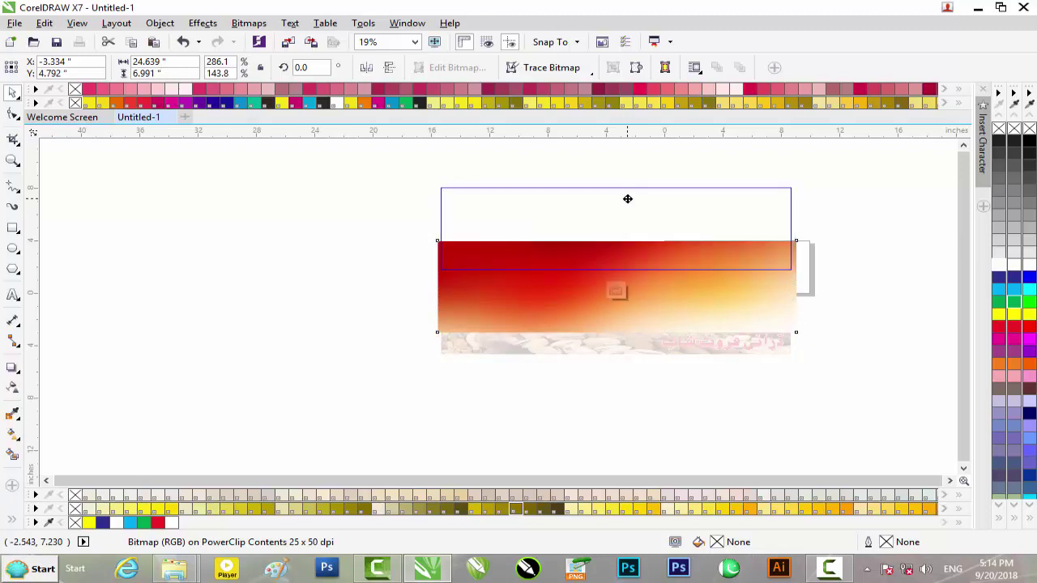
click(615, 290)
Move the reference banner image out to the left of the gradient-filled rectangle
click(912, 257)
drag(697, 234, 342, 264)
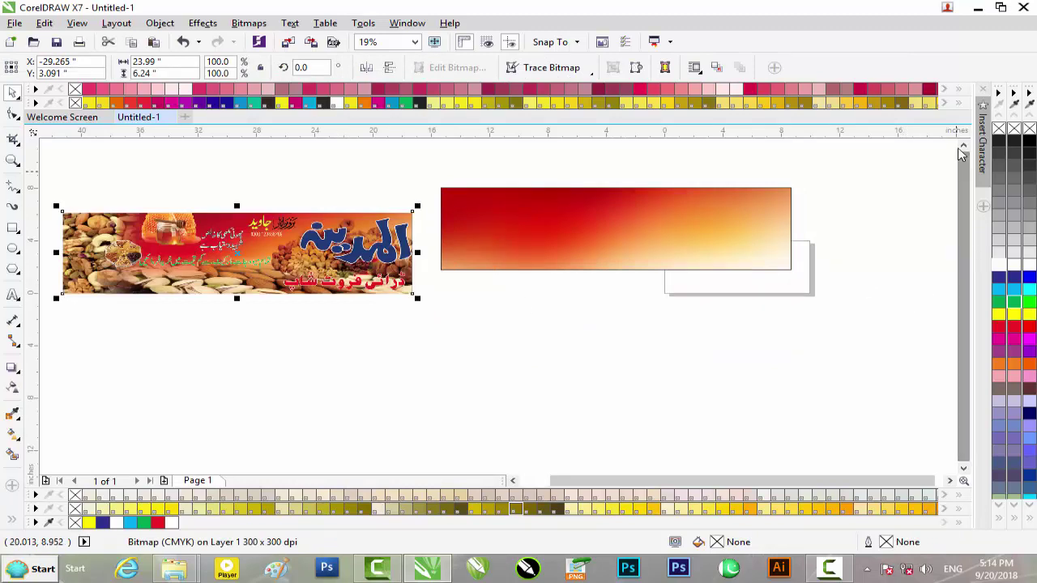
scroll(964, 278, up, 1)
scroll(745, 271, up, 1)
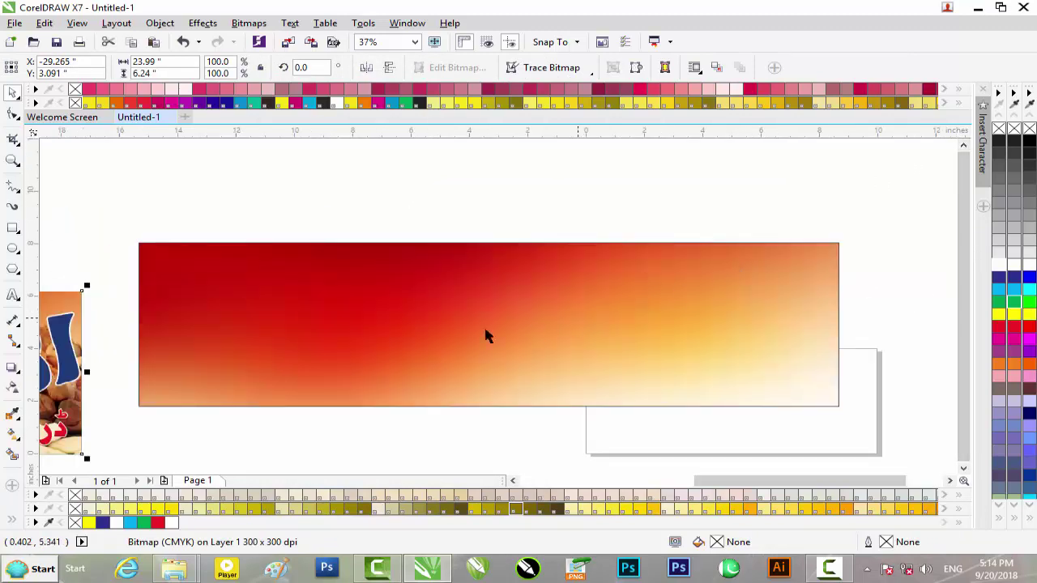
scroll(364, 338, down, 1)
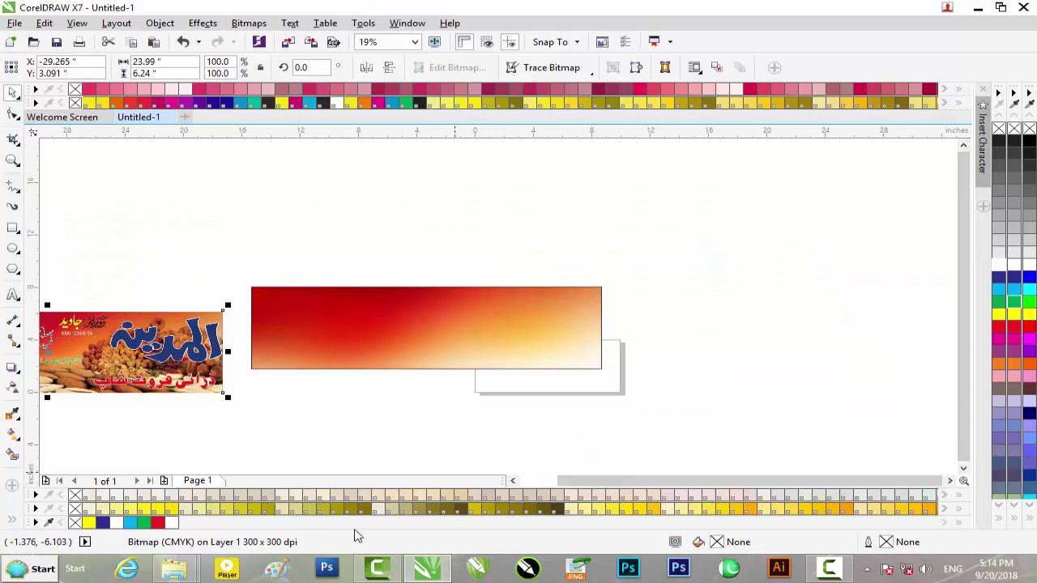
Import dry-fruits-500x500 (1).jpg over the banner's left end and stretch it to about 8.83 × 6.78 inches
mouse_move(174, 569)
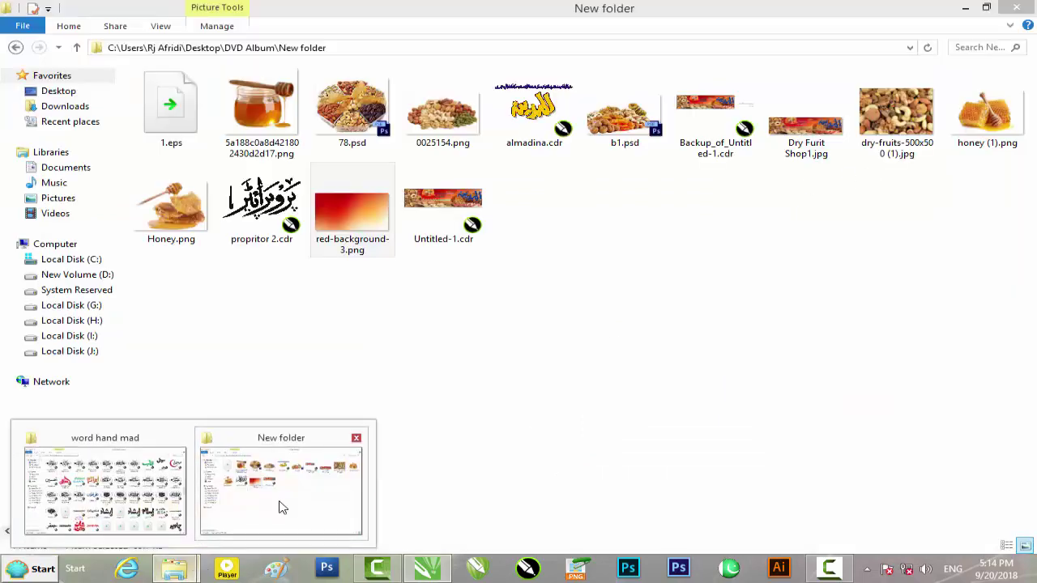
click(280, 505)
drag(896, 114, 287, 293)
scroll(287, 293, up, 2)
drag(275, 367, 274, 451)
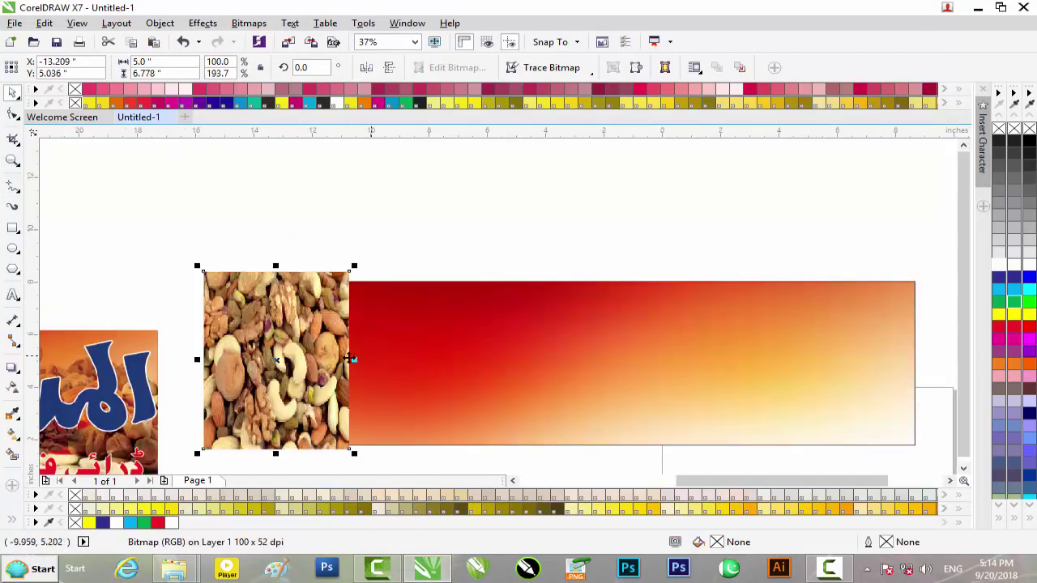
drag(397, 365, 462, 364)
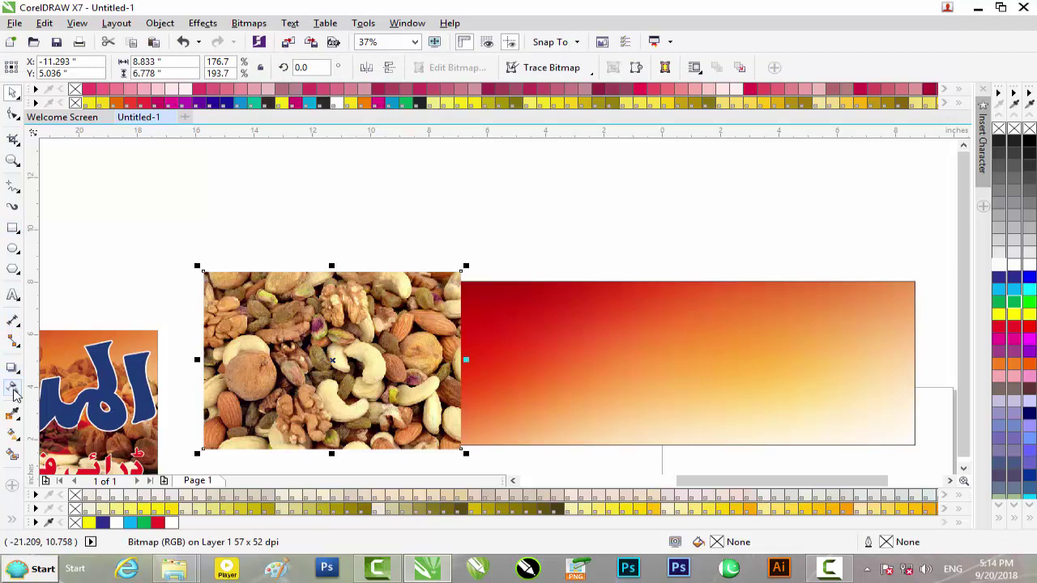
Apply a linear transparency at about -1.6° that fades the nut photo's right side into the red gradient
click(14, 393)
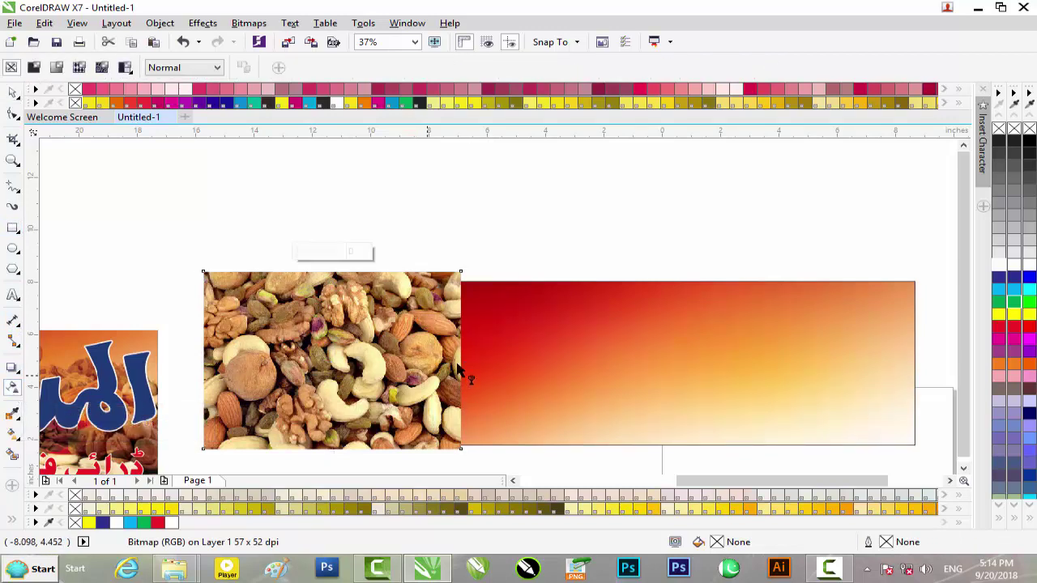
drag(556, 377, 524, 362)
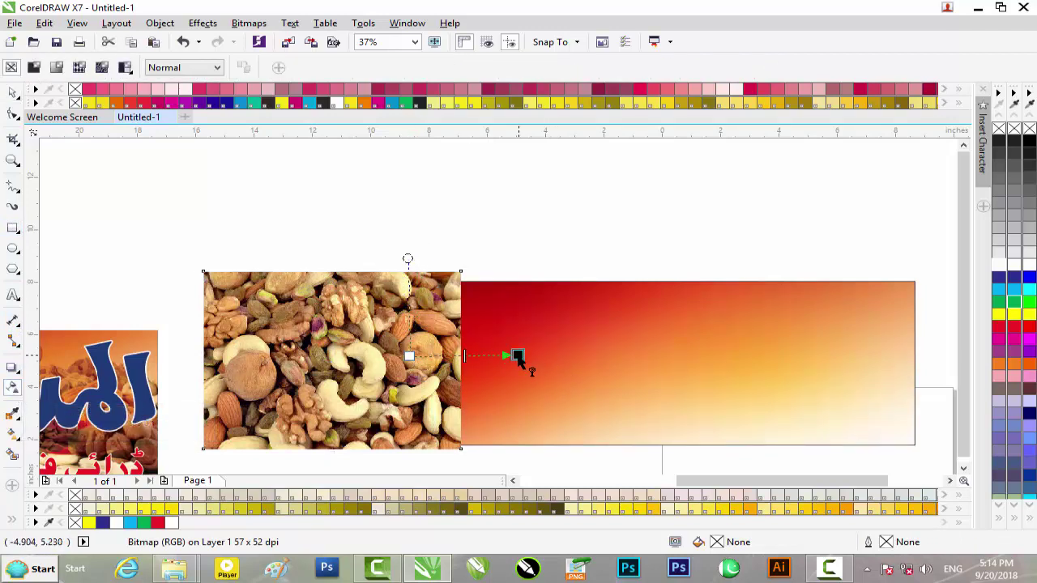
drag(456, 374, 360, 359)
click(440, 358)
drag(439, 357, 407, 362)
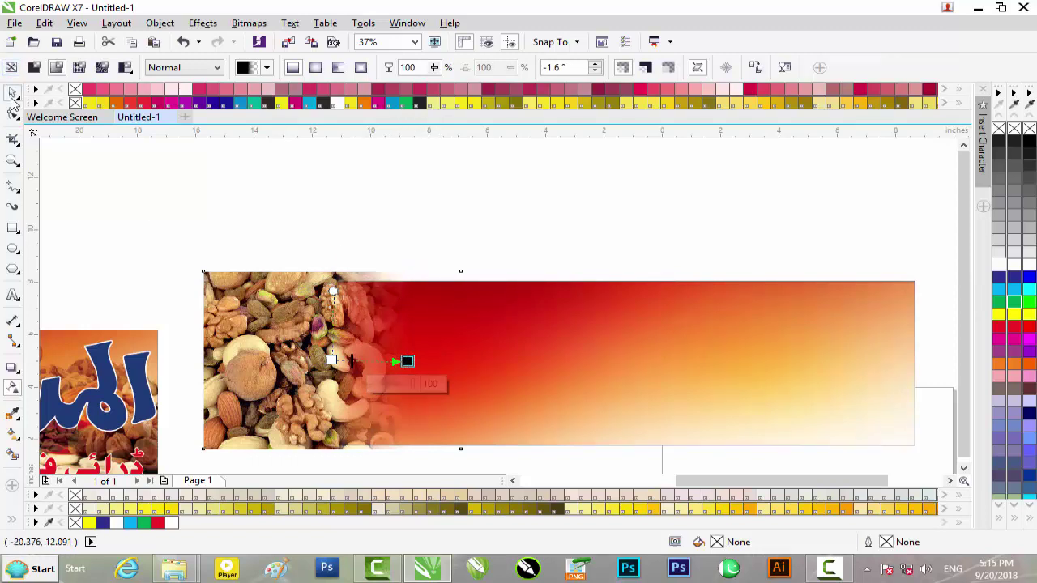
PowerClip the faded nut photo inside the gradient banner rectangle and deselect it
click(12, 94)
right_click(301, 325)
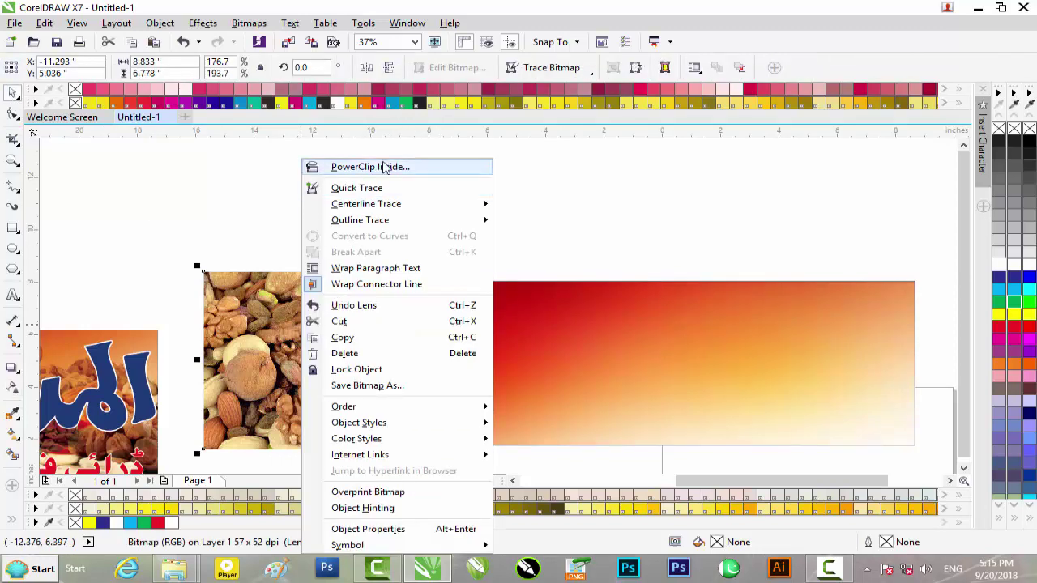
click(349, 167)
click(560, 323)
click(419, 213)
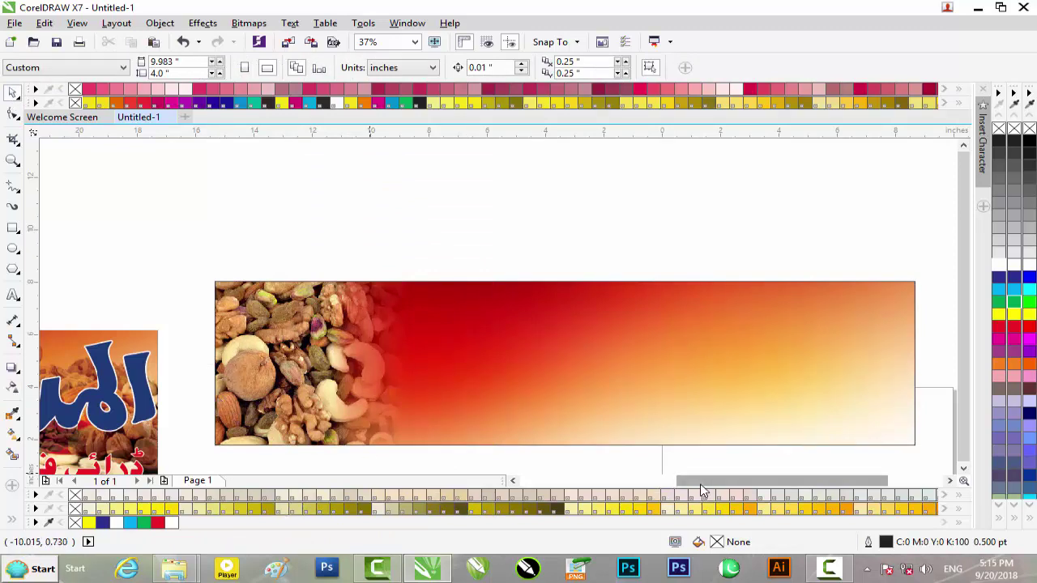
Import 78.psd onto the banner near the nut photo's faded edge and scale the dry fruit tray to about 2.69 × 2.28 inches
drag(680, 481, 622, 482)
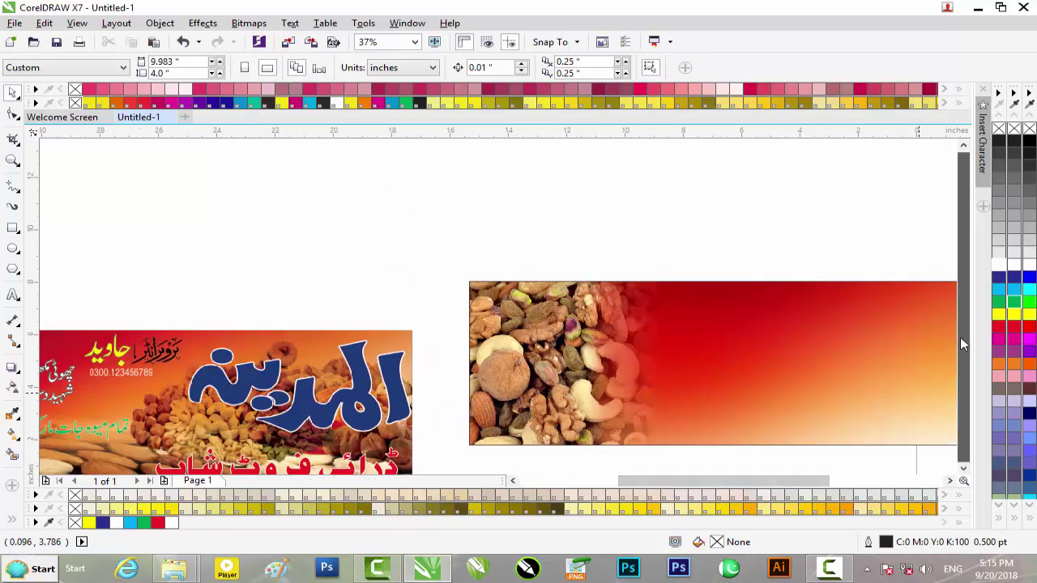
click(963, 468)
scroll(408, 347, down, 2)
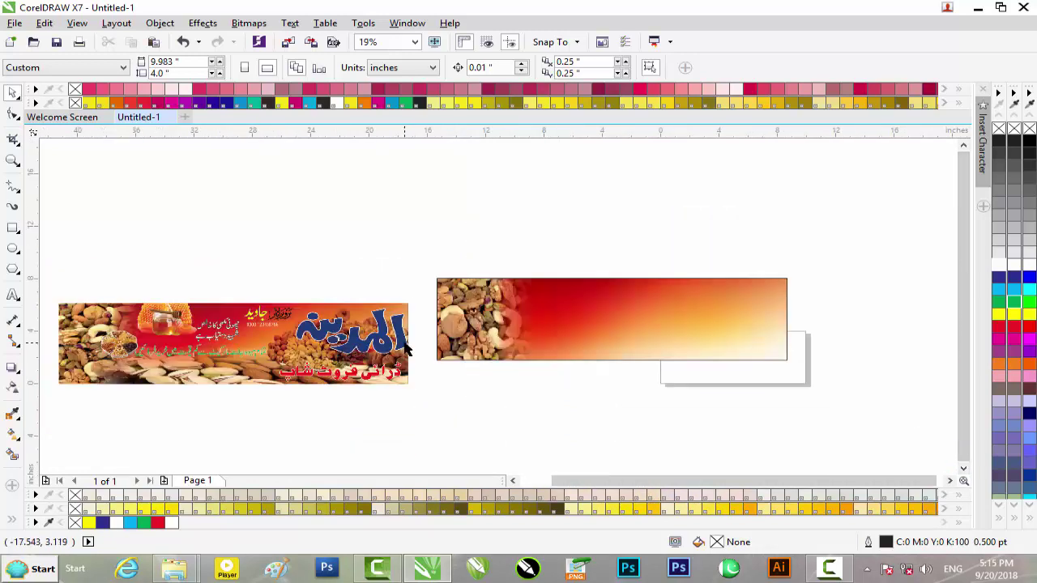
click(977, 9)
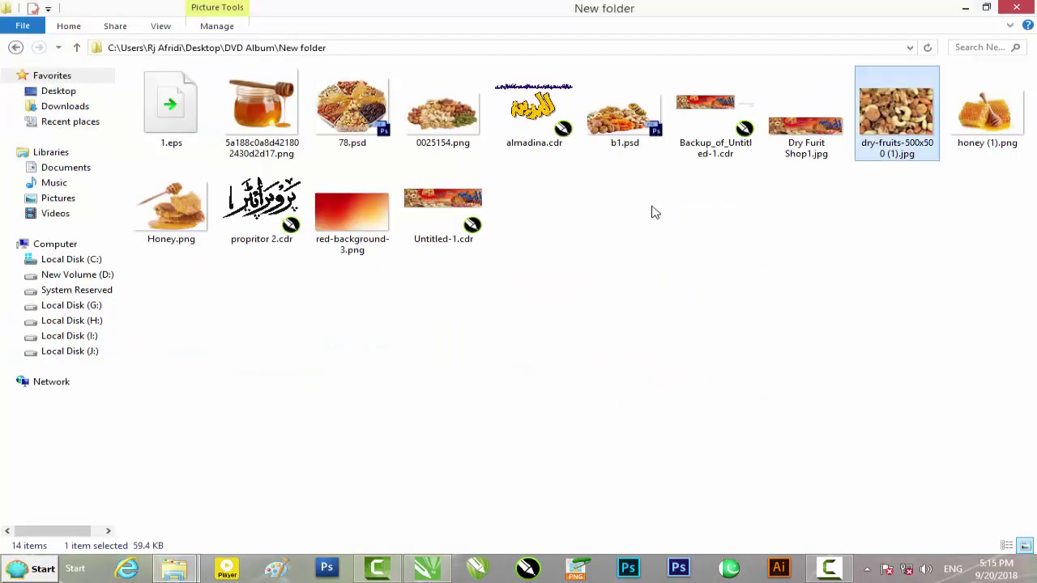
drag(346, 120, 508, 310)
scroll(508, 310, up, 2)
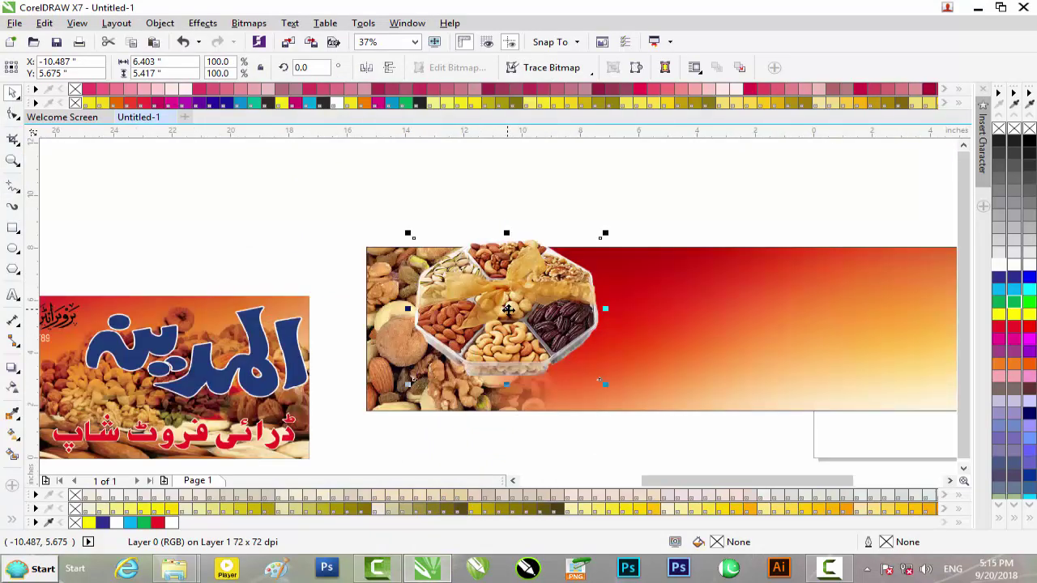
drag(608, 233, 535, 309)
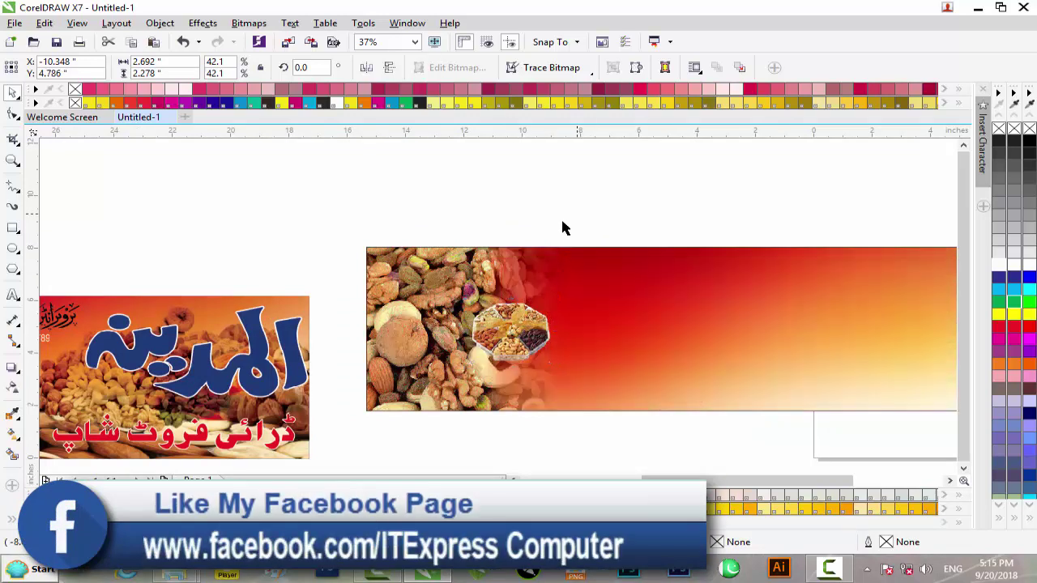
click(564, 227)
scroll(554, 233, down, 2)
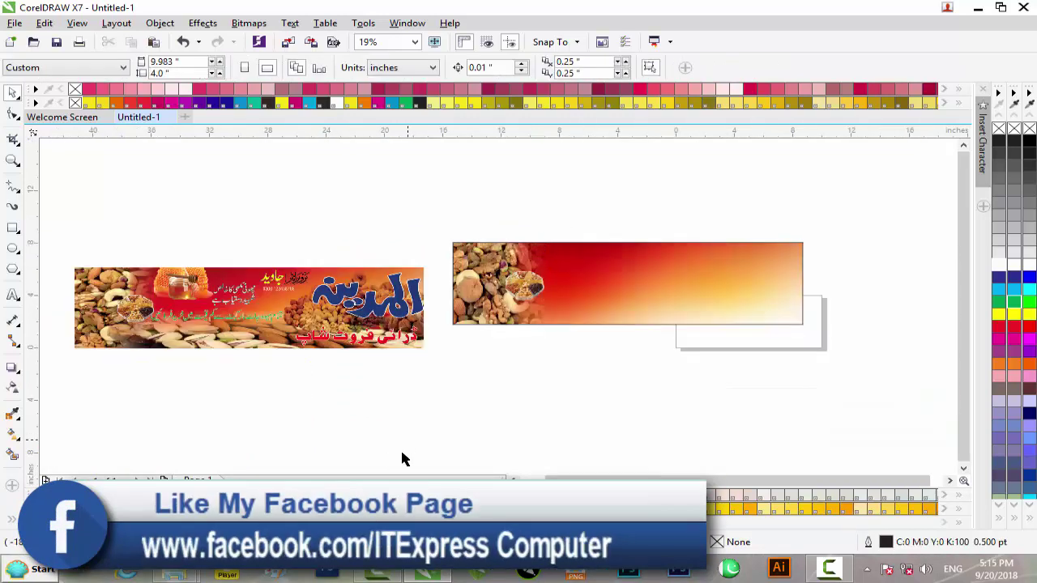
Try b1.psd along the banner's lower edge, stretched to about 18.26 × 5.08 inches, and delete it
mouse_move(174, 568)
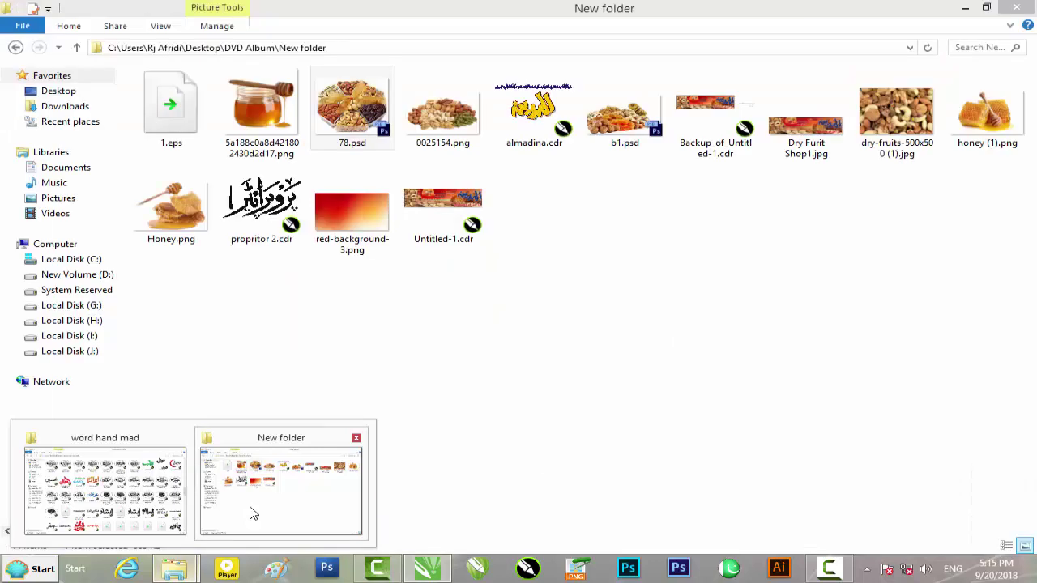
click(251, 514)
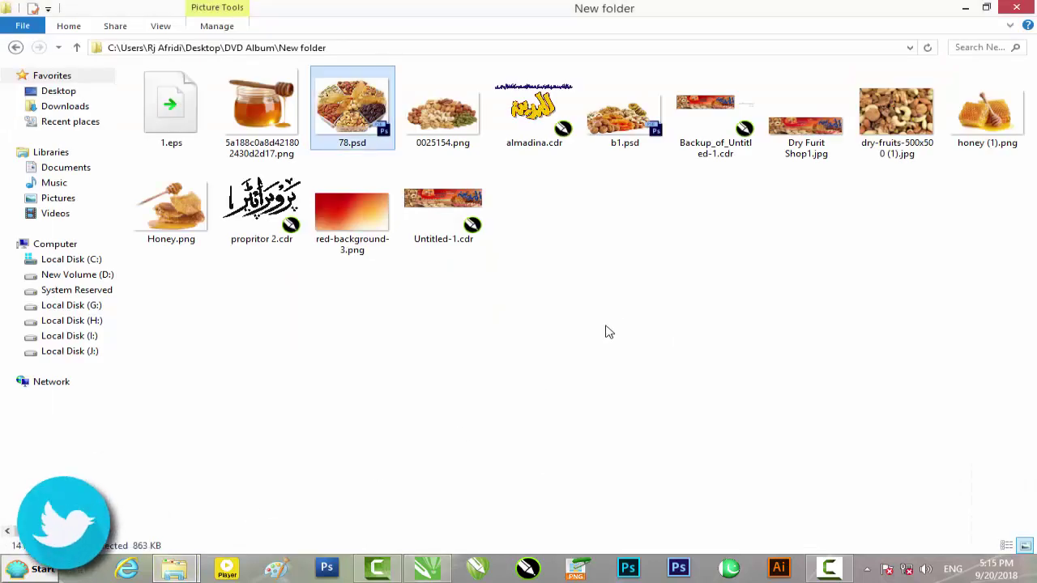
mouse_move(626, 143)
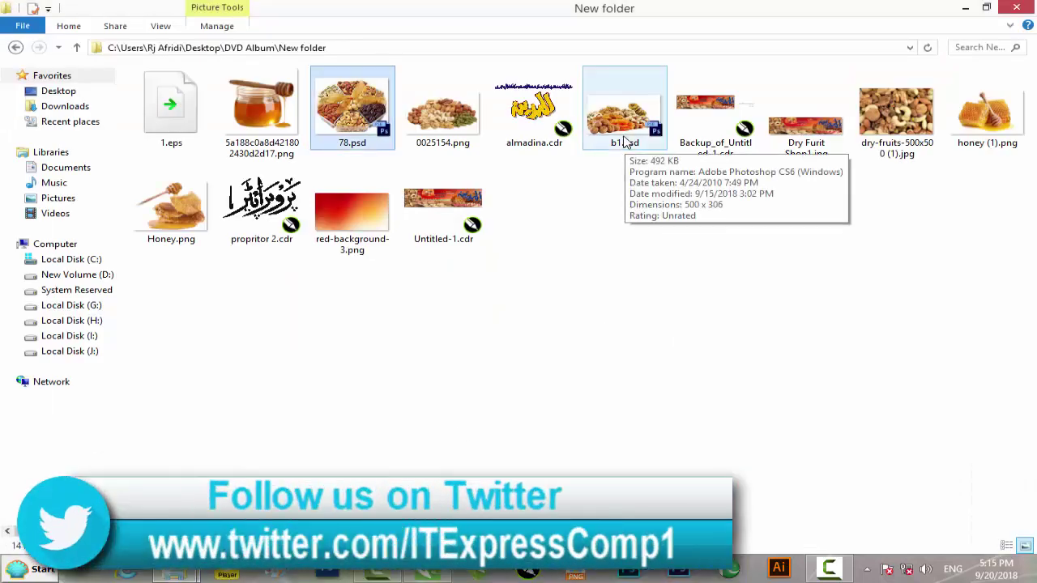
drag(630, 133, 502, 283)
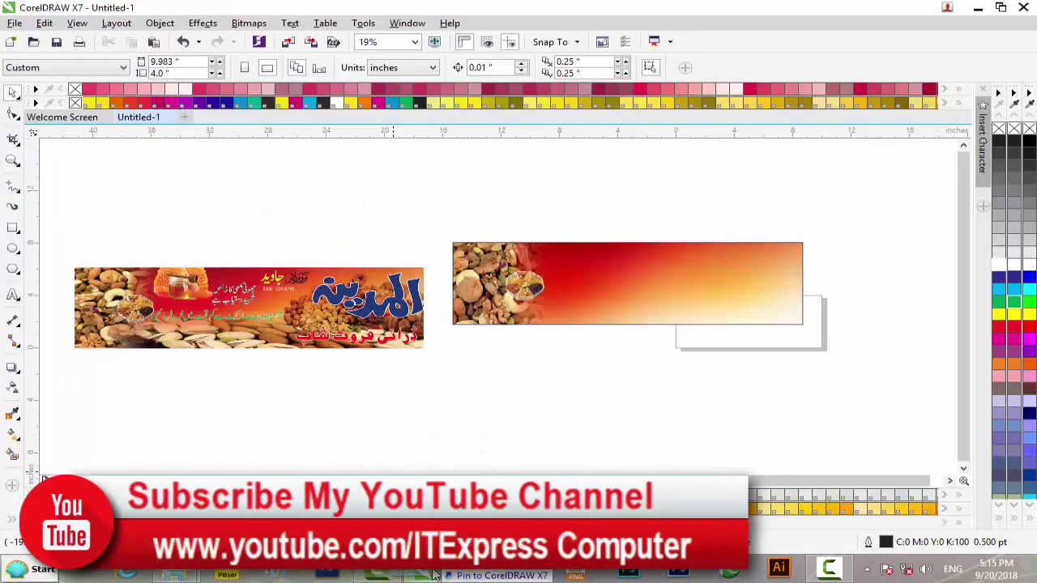
click(527, 401)
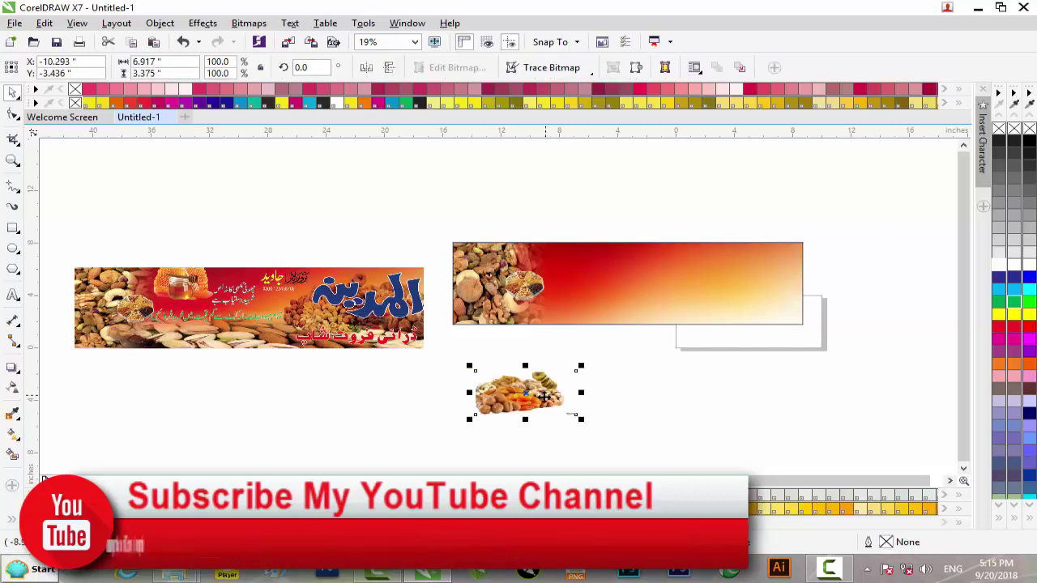
drag(535, 395, 807, 307)
drag(669, 333, 668, 356)
scroll(663, 332, up, 2)
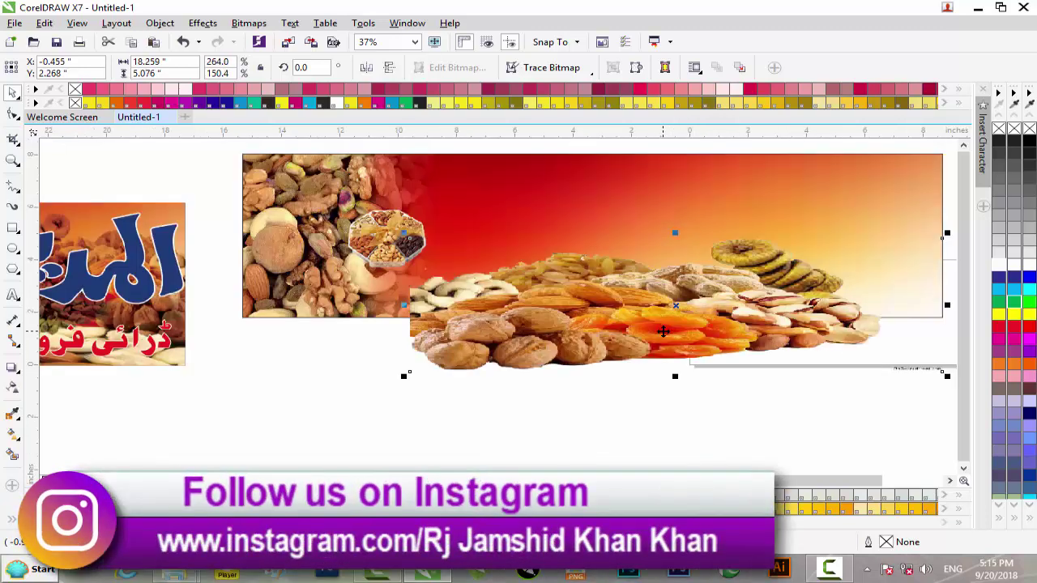
scroll(663, 333, down, 2)
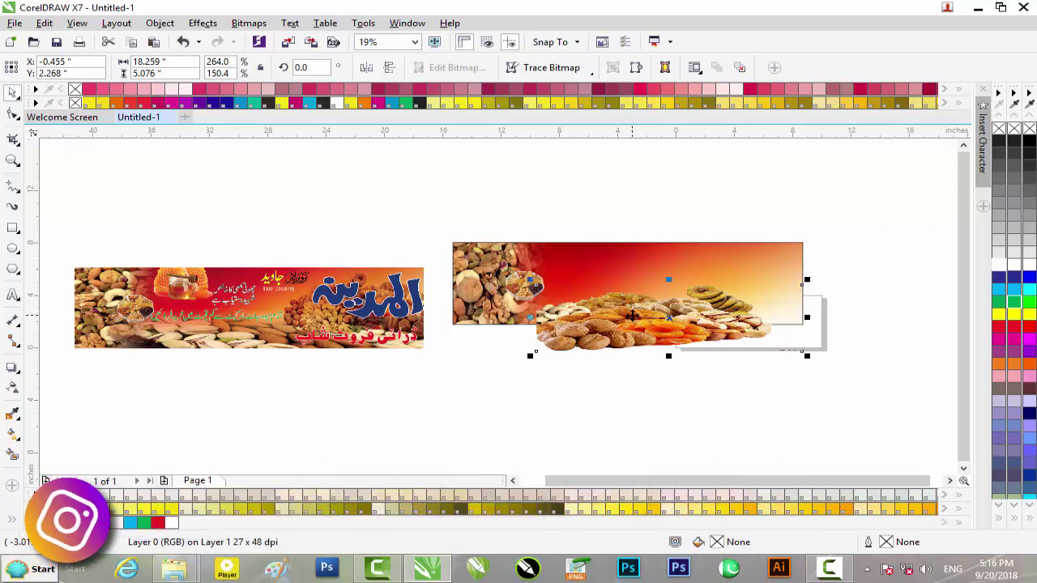
key(Delete)
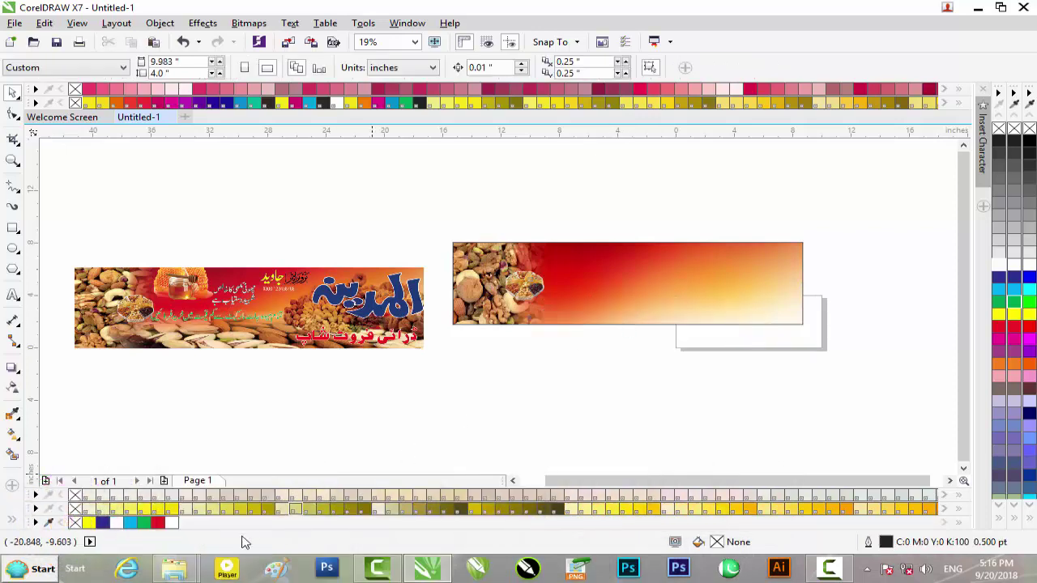
mouse_move(185, 575)
click(291, 495)
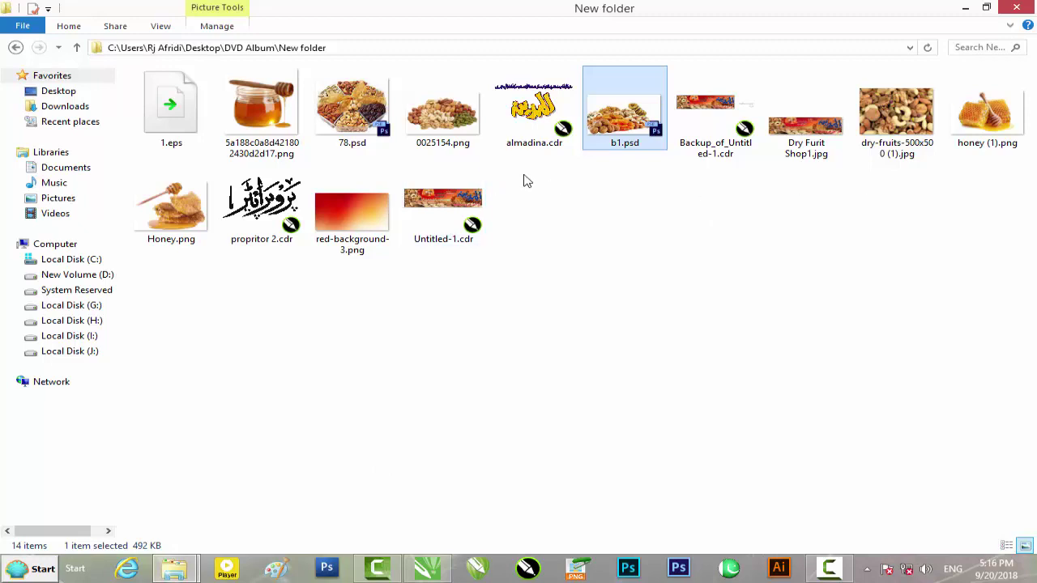
click(967, 8)
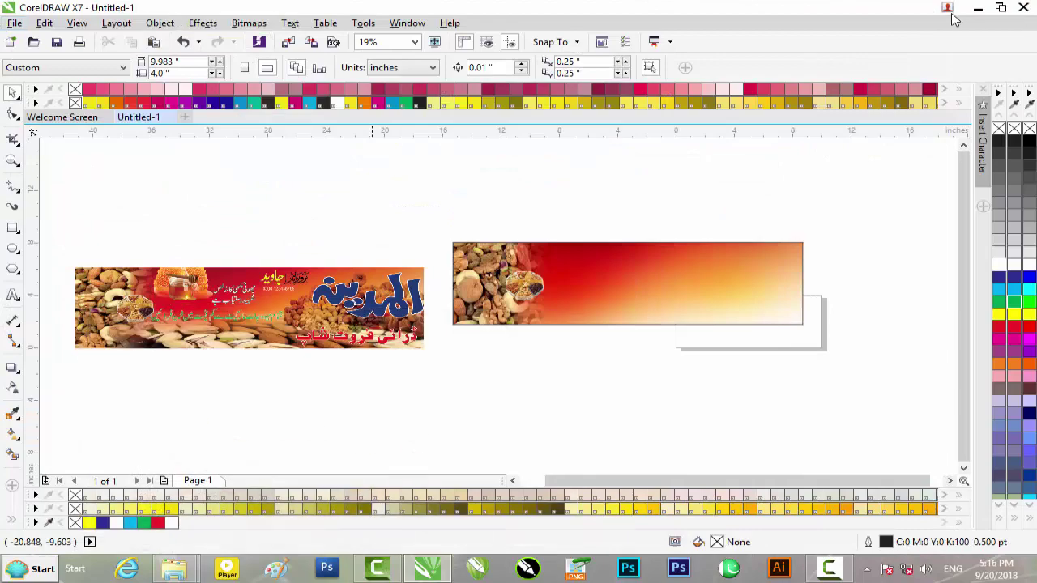
Switch to File Explorer and open the folder H:\Wallpaper\Dry Fruits\New folder (2)
click(978, 9)
double_click(24, 30)
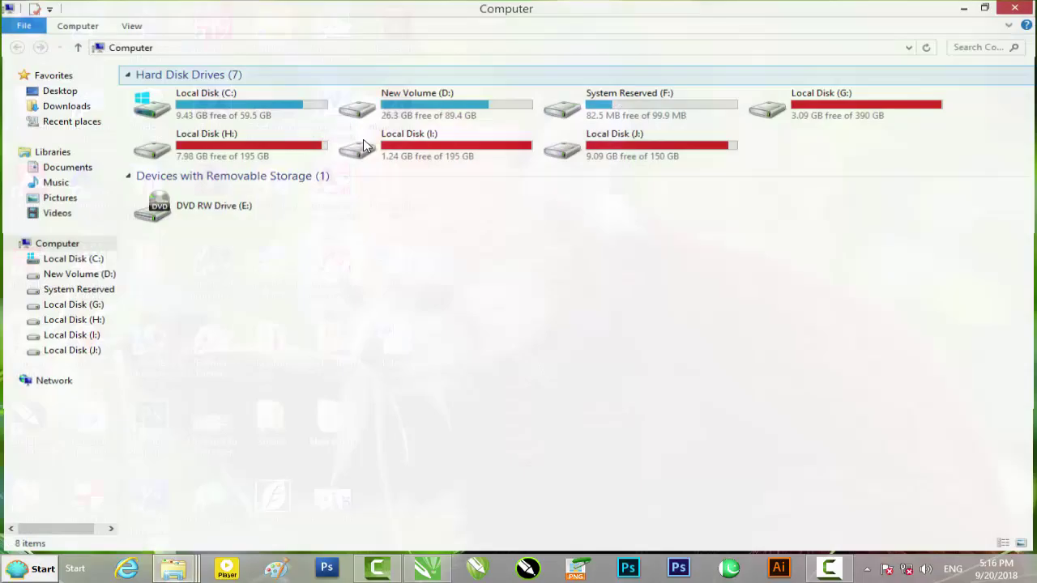
double_click(259, 154)
double_click(865, 370)
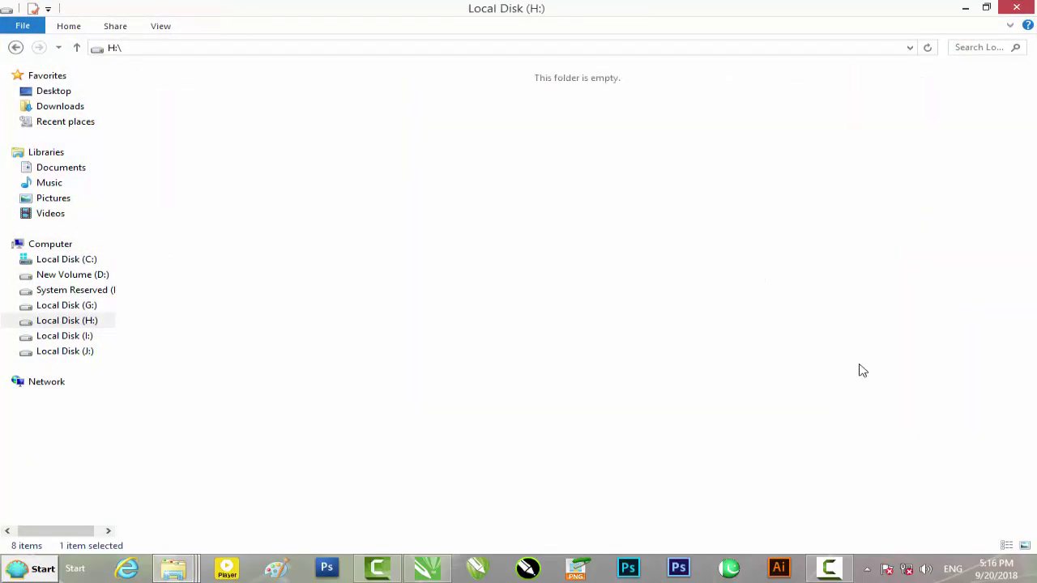
click(545, 309)
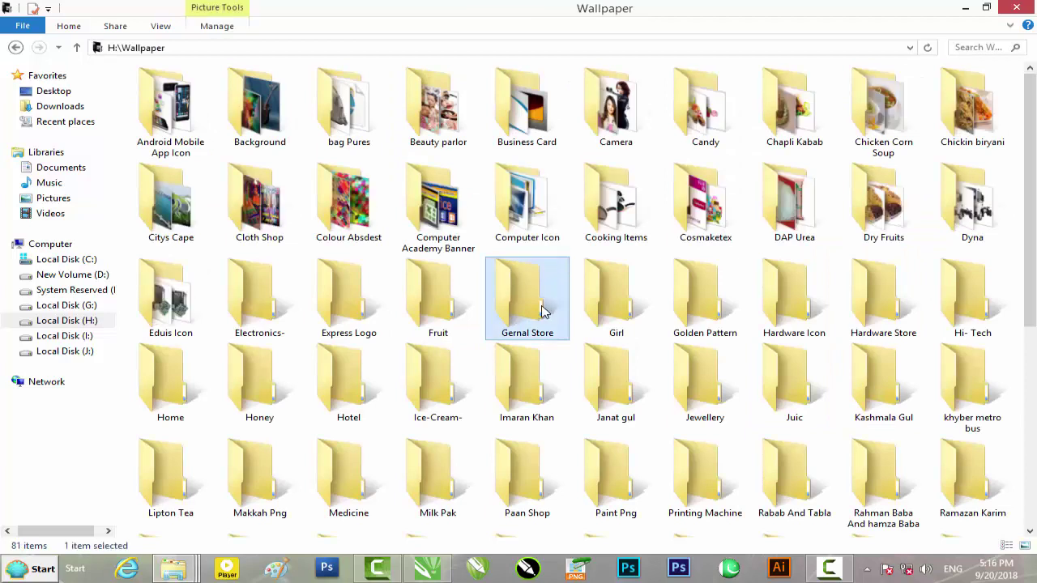
key(d)
key(r)
key(Right)
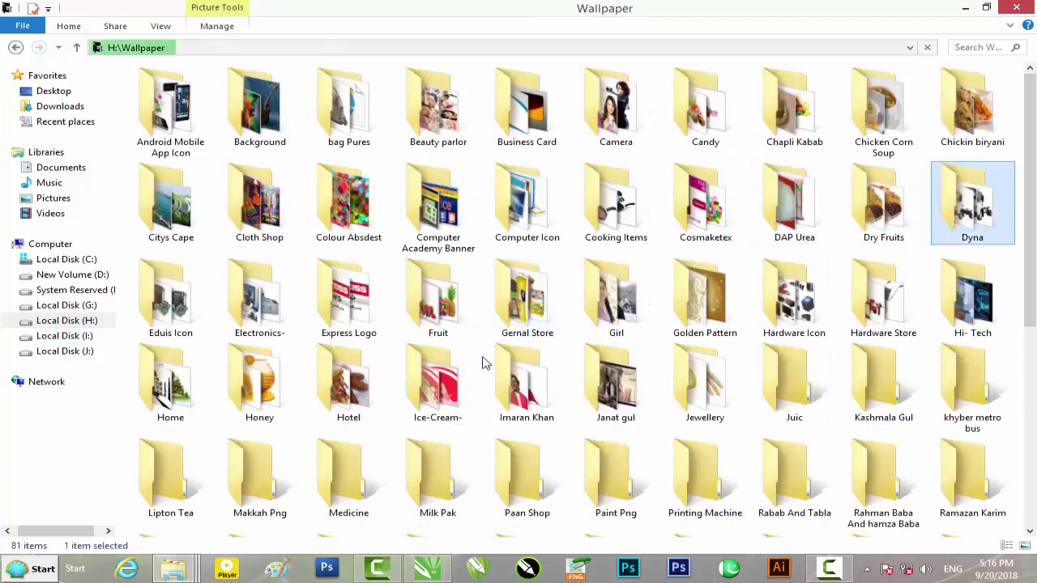
key(Left)
key(Return)
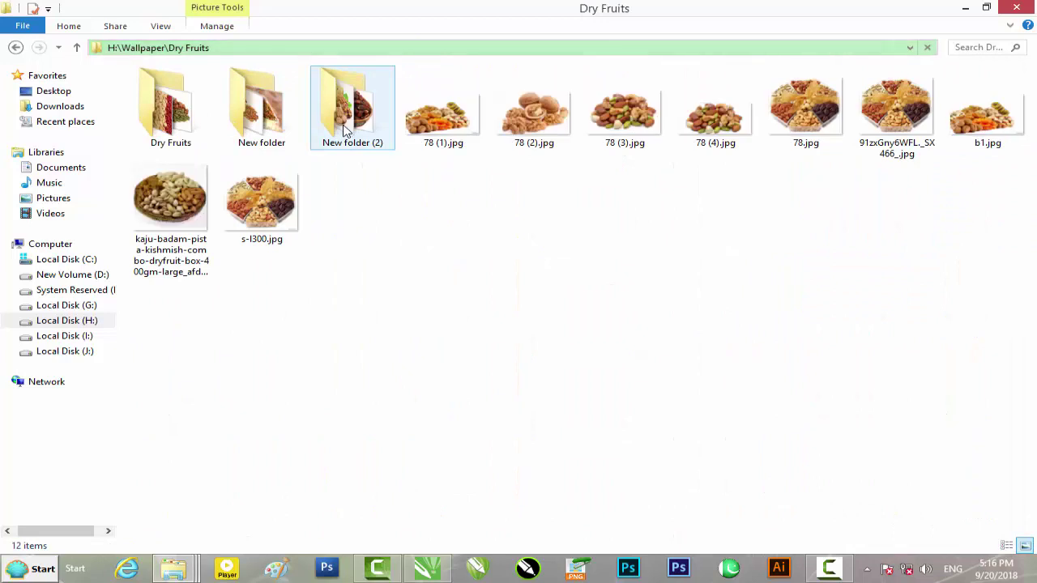
double_click(357, 130)
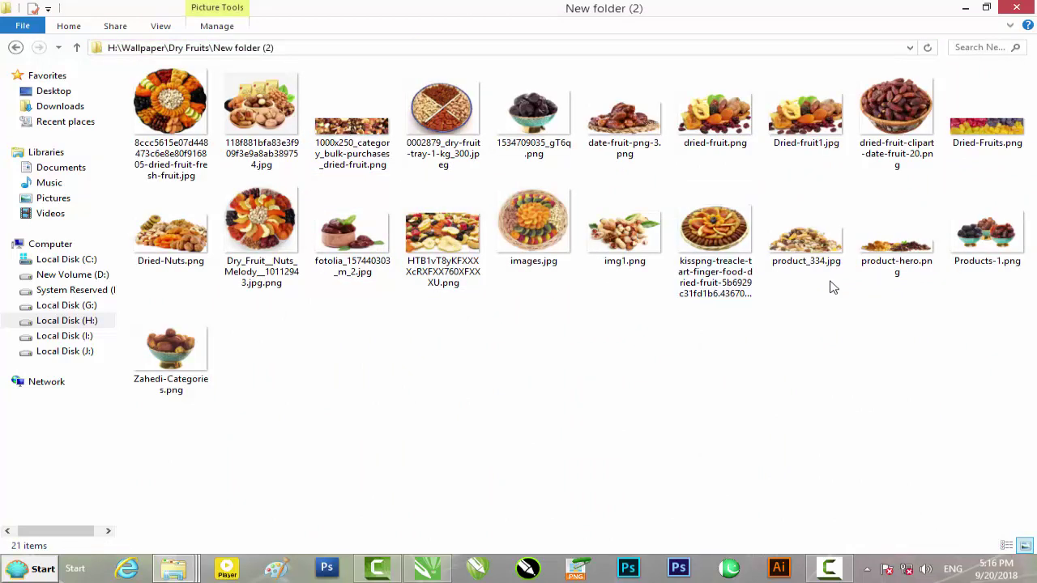
Import product-hero.png into the CorelDRAW drawing and PowerClip it inside the gradient banner rectangle
drag(880, 265, 668, 308)
scroll(669, 308, up, 1)
scroll(685, 302, down, 1)
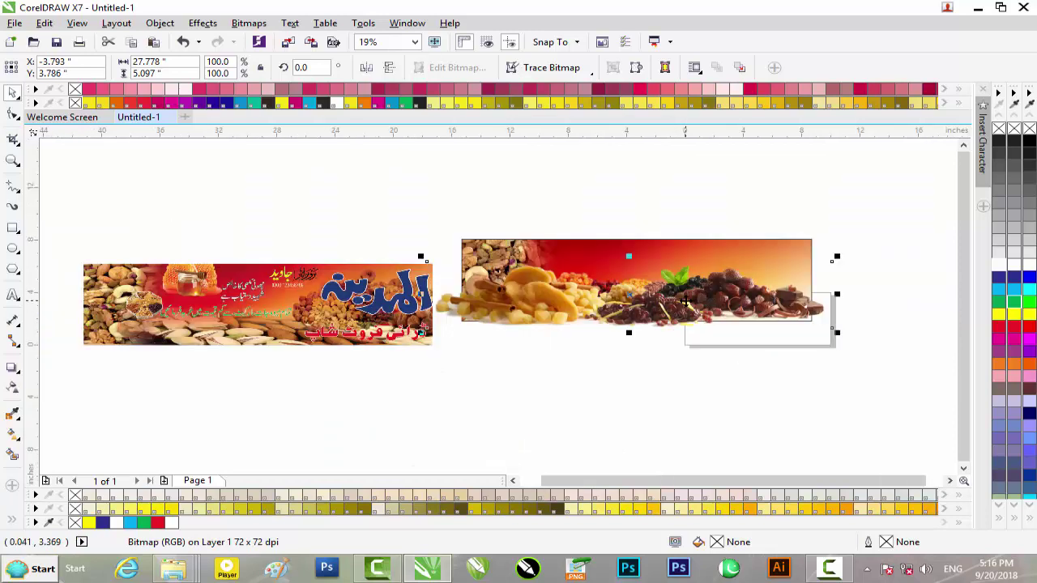
right_click(685, 302)
click(729, 167)
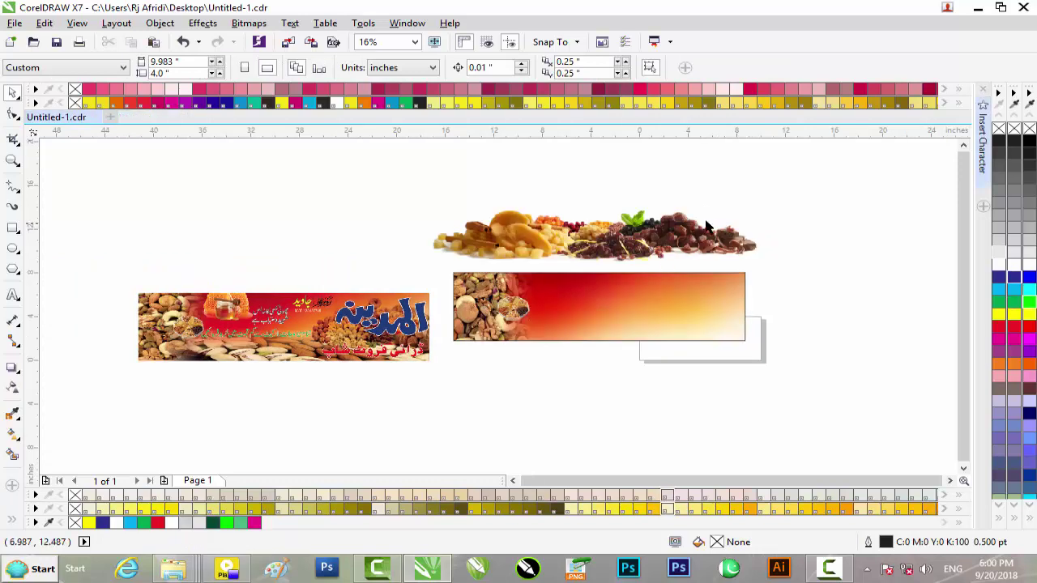
scroll(646, 234, up, 1)
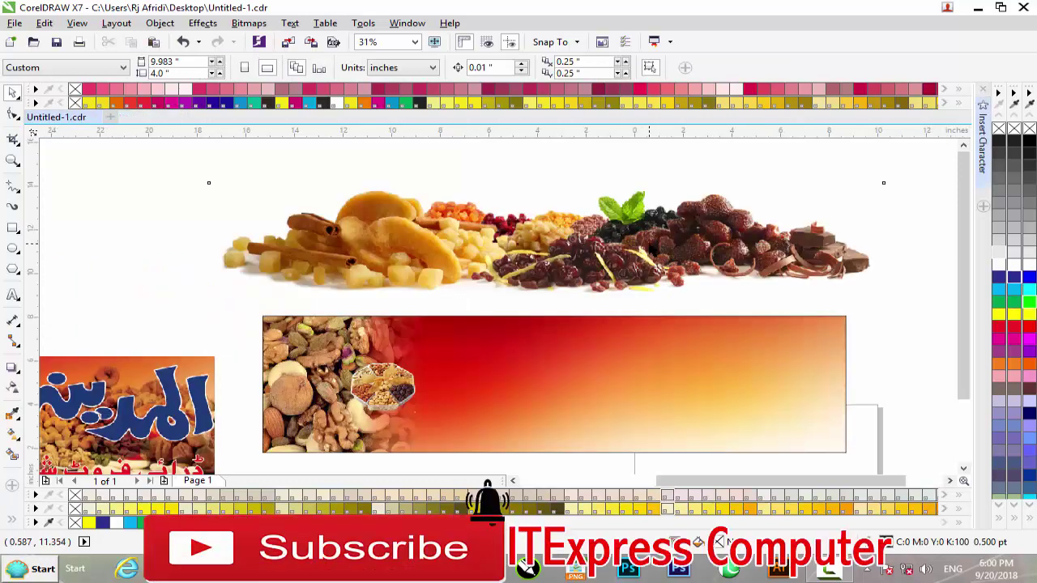
right_click(649, 234)
click(694, 164)
click(637, 434)
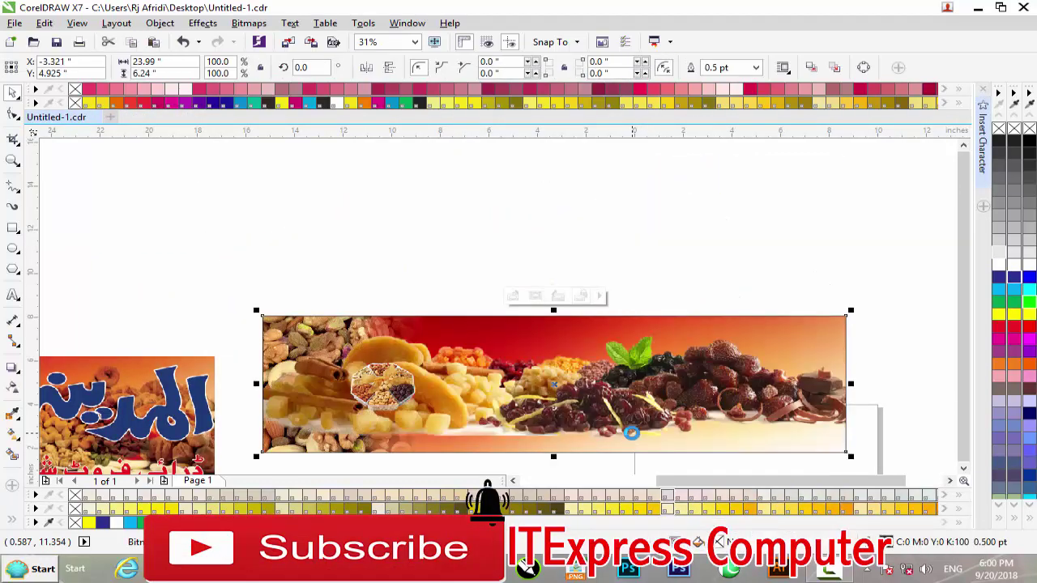
Edit the banner's PowerClip contents, fit the dried fruit strip along its lower edge at about 22.57 × 3.48 inches, and finish editing
click(513, 297)
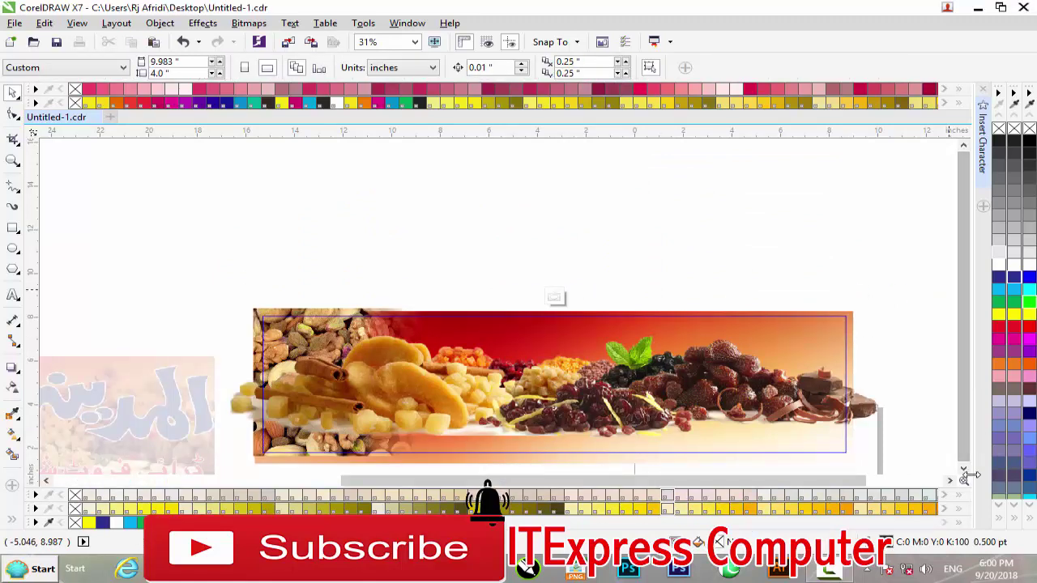
scroll(964, 465, down, 2)
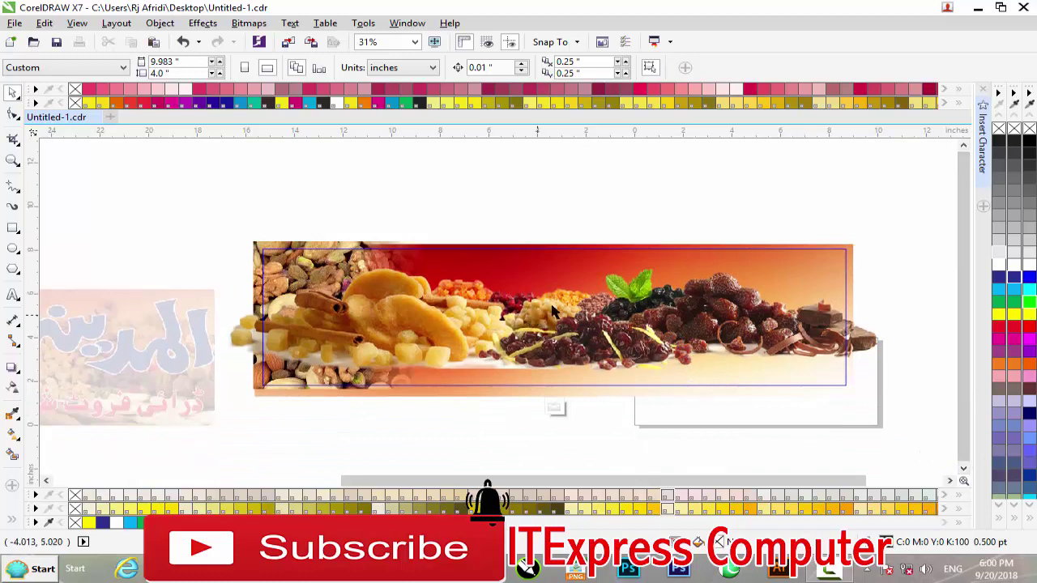
click(628, 324)
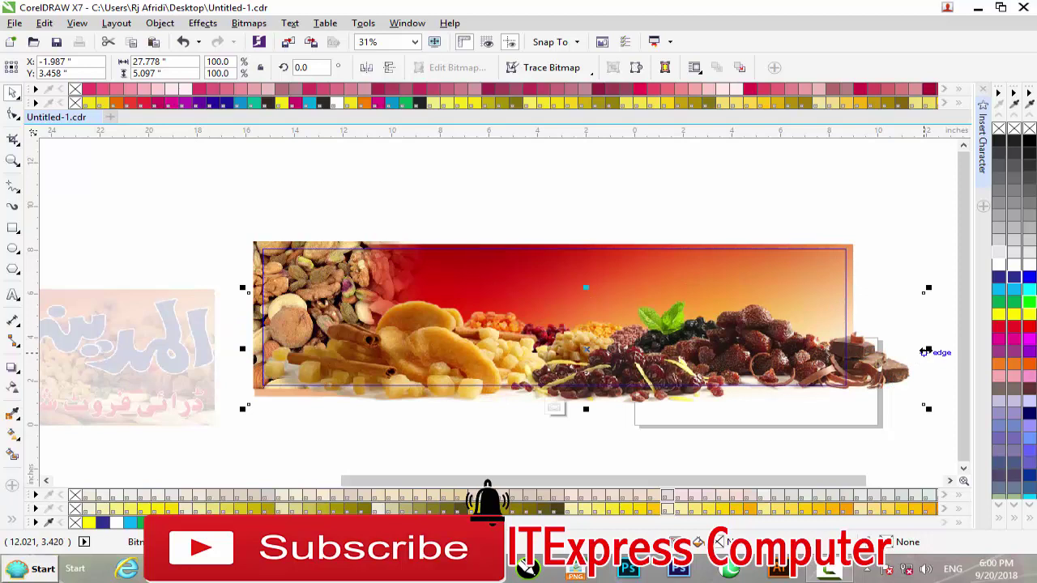
drag(925, 349, 879, 348)
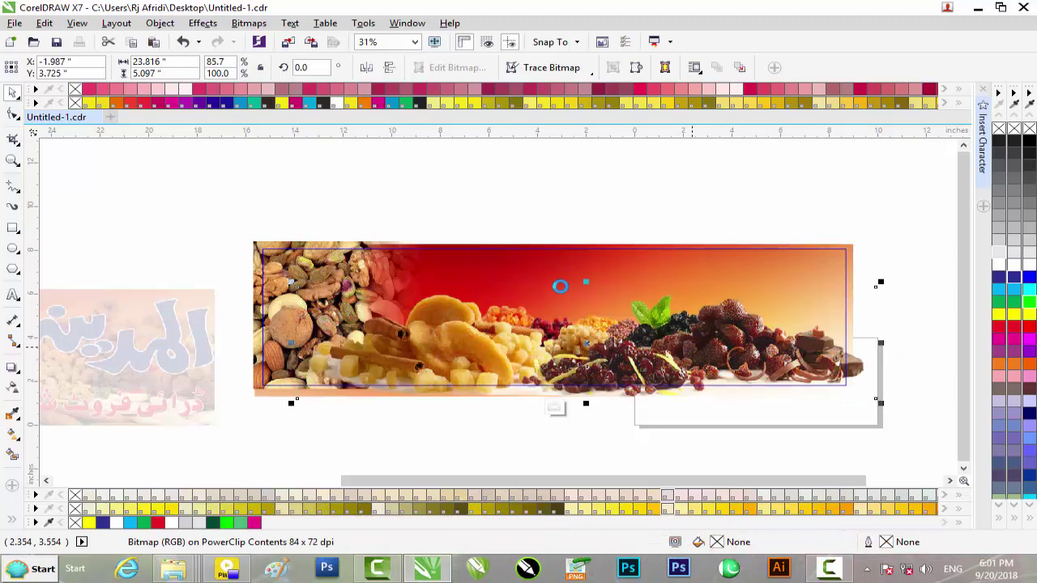
drag(587, 287, 587, 319)
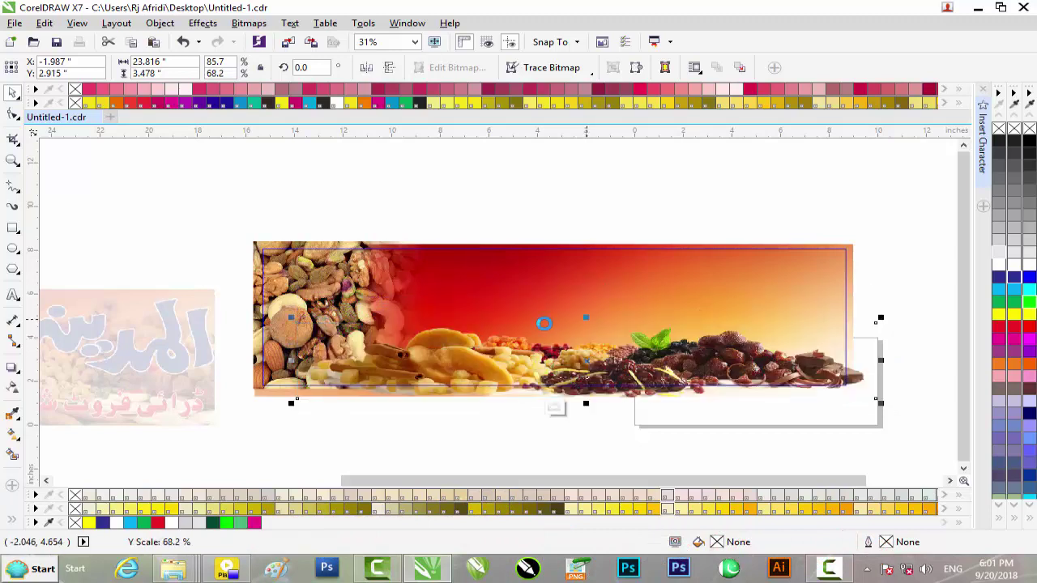
drag(671, 360, 672, 357)
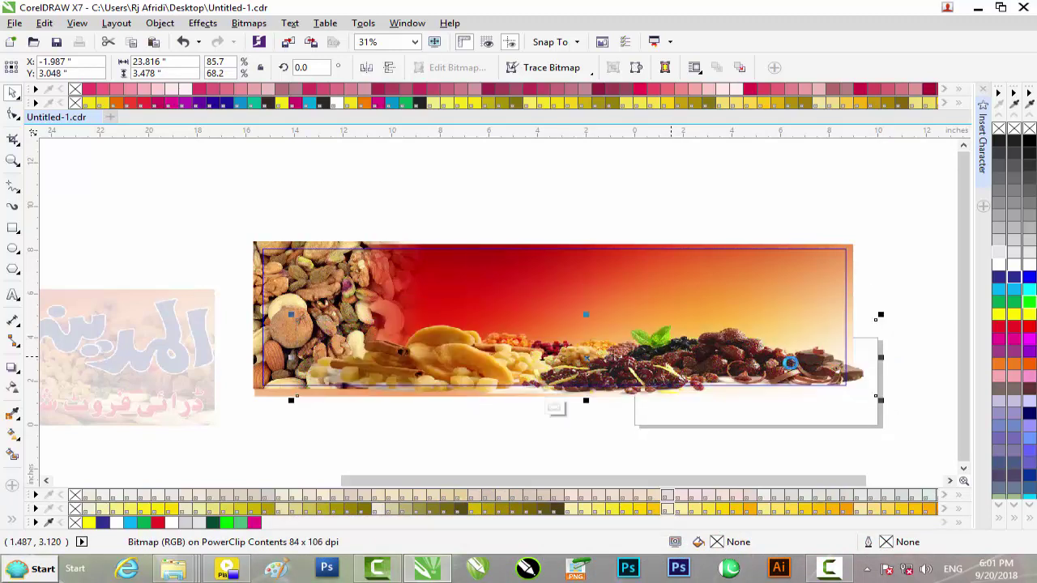
drag(880, 359, 851, 357)
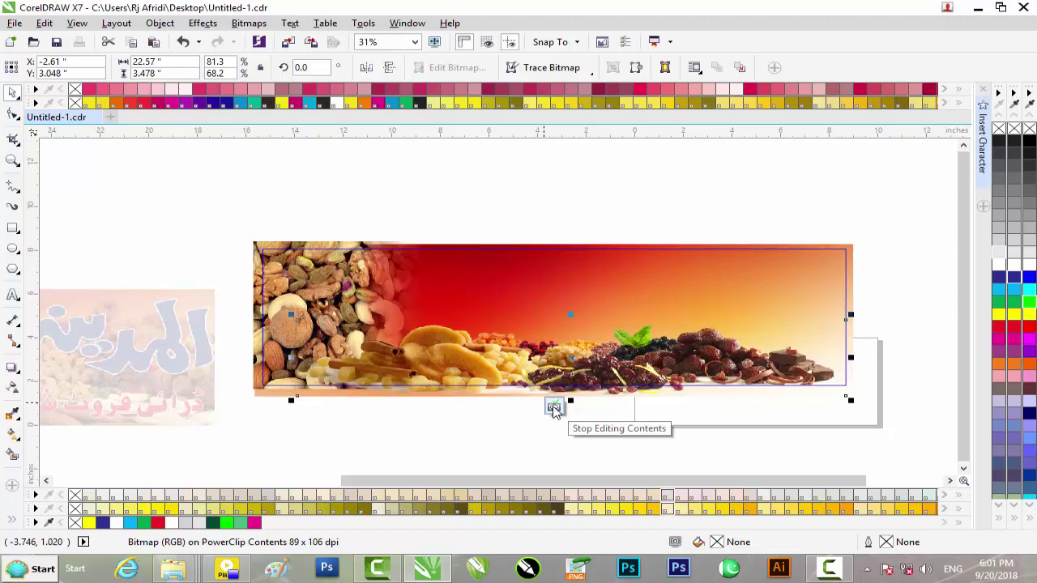
click(553, 407)
key(Escape)
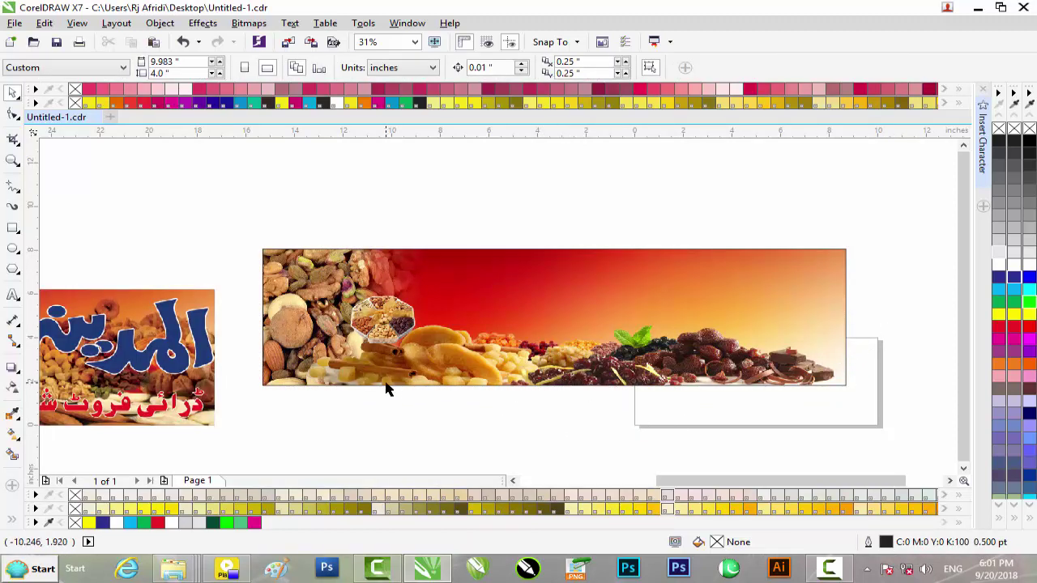
Import 0025154.png from the DVD Album\New folder directory and enlarge it to about 11.73 × 7.40 inches over the banner's right end
mouse_move(173, 569)
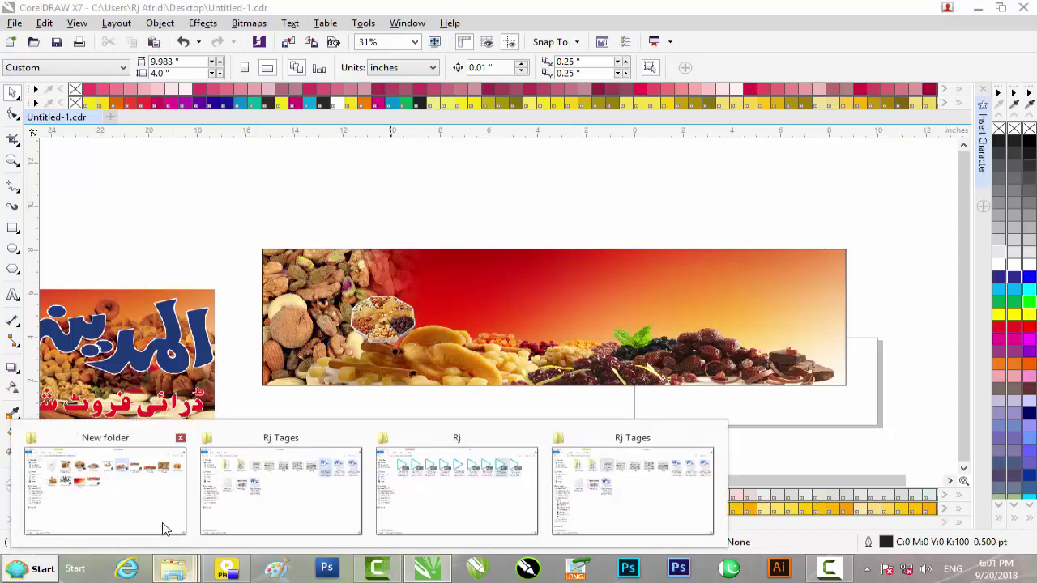
click(162, 528)
click(411, 452)
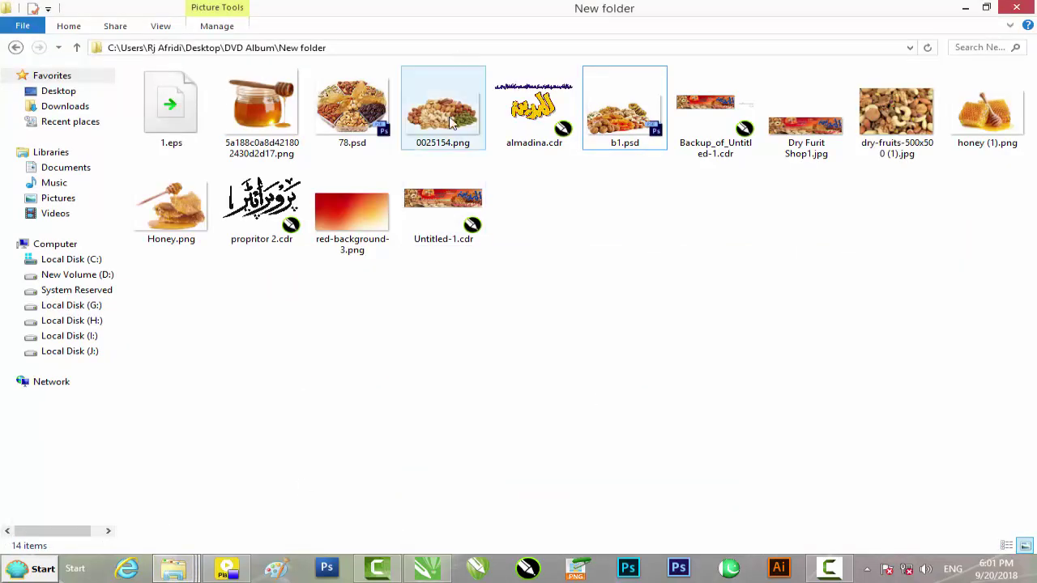
drag(450, 130, 528, 466)
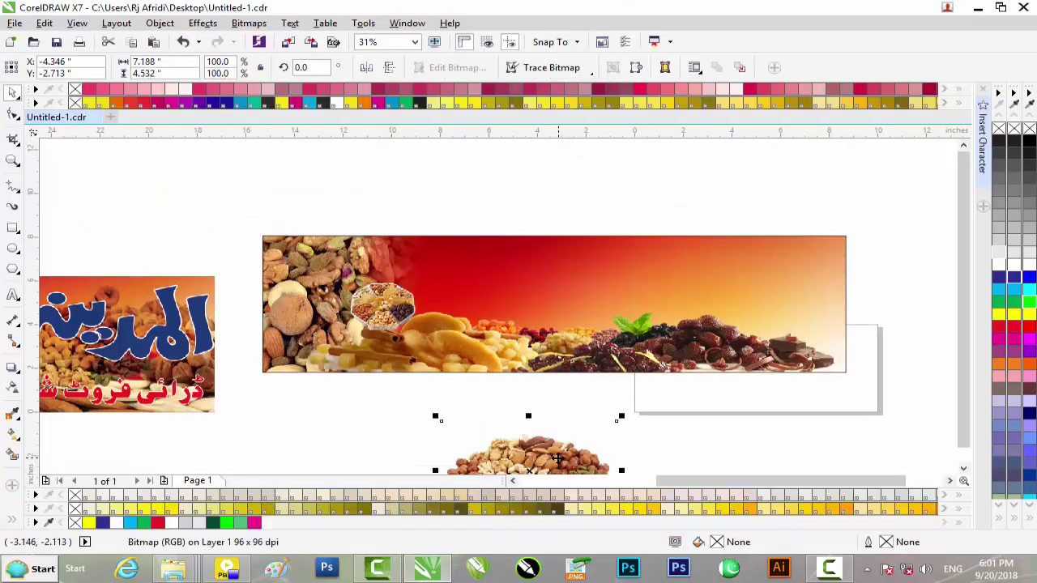
drag(727, 362, 783, 283)
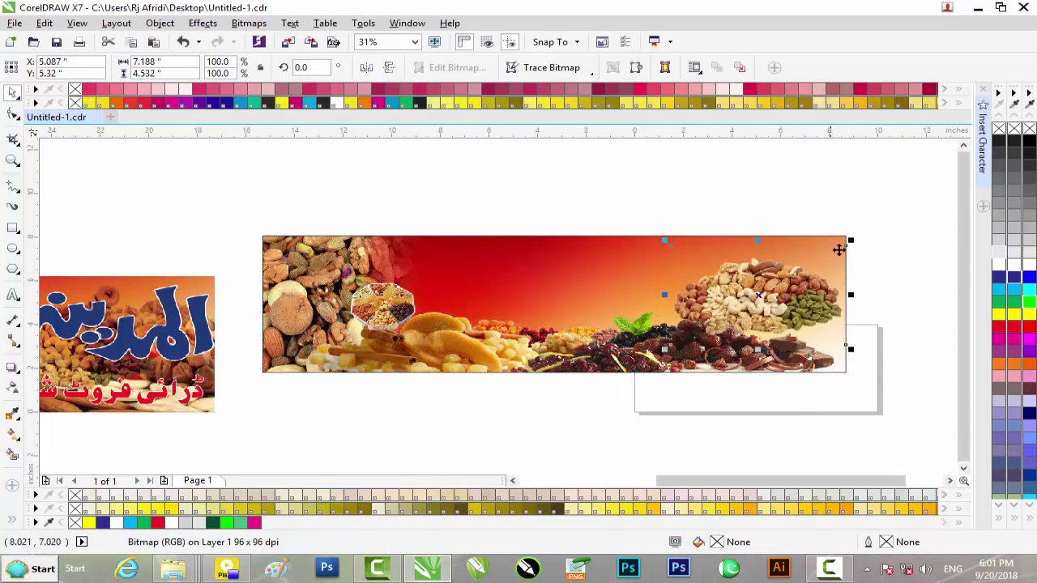
drag(853, 241, 908, 205)
PowerClip the mixed nut pile inside the banner, open the clip contents and narrow the pile to about 10.47 inches
right_click(785, 291)
click(815, 163)
click(527, 289)
click(512, 393)
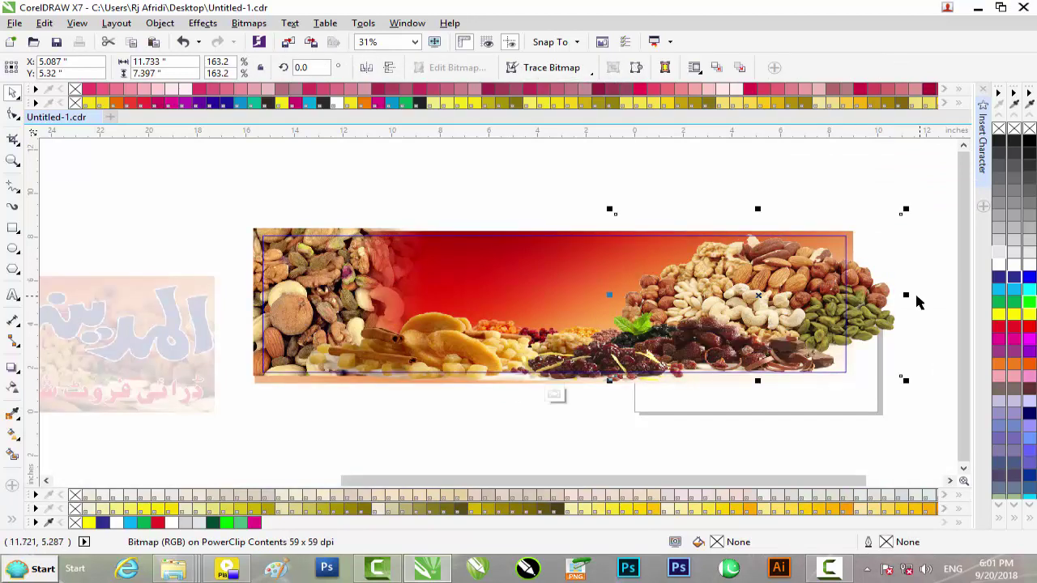
drag(906, 296, 875, 296)
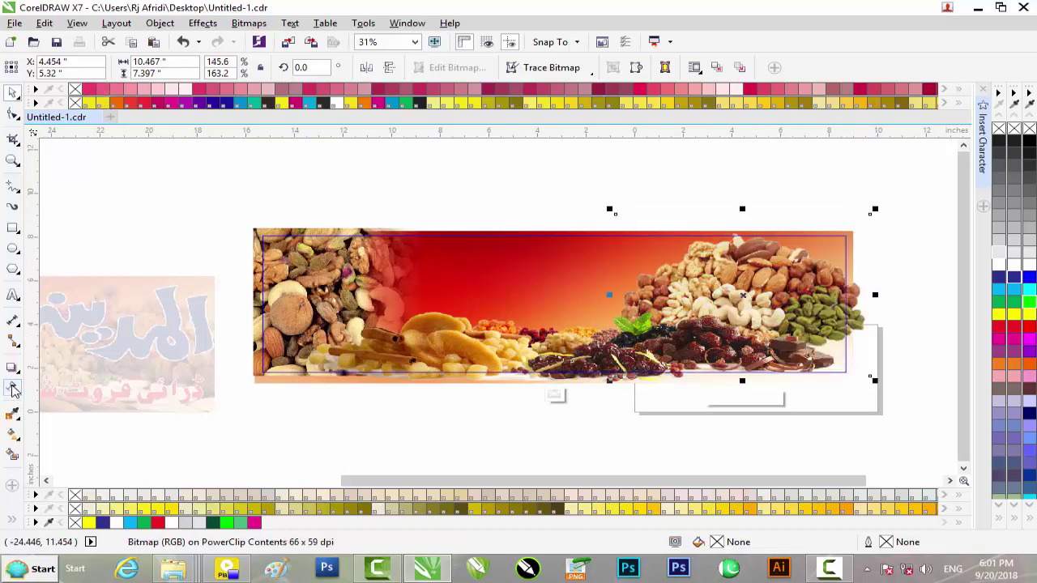
Set the nut pile's transparency merge mode to Subtract and finish editing the PowerClip
click(13, 390)
click(193, 68)
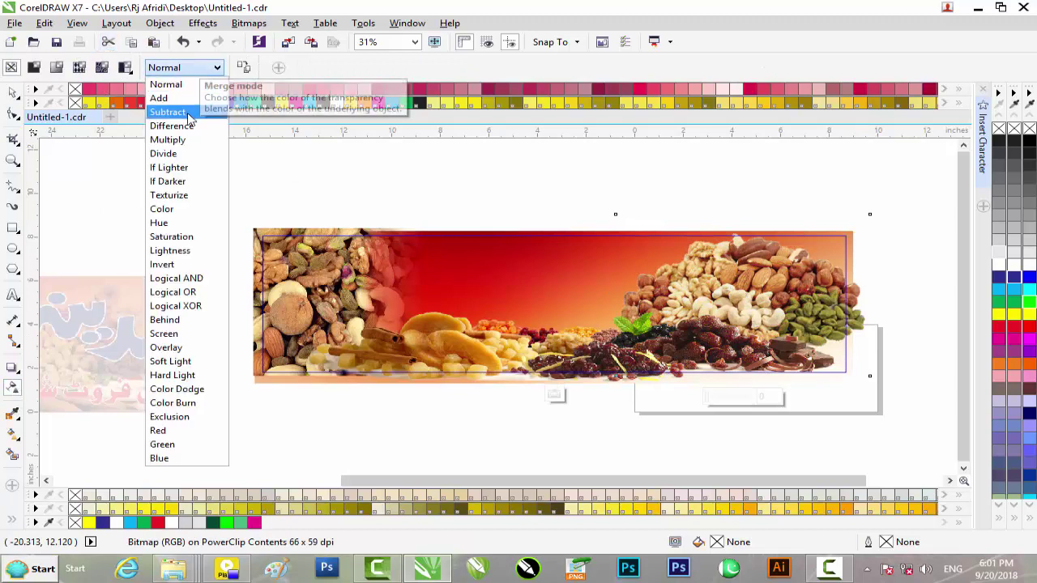
click(187, 83)
key(Down)
key(Down)
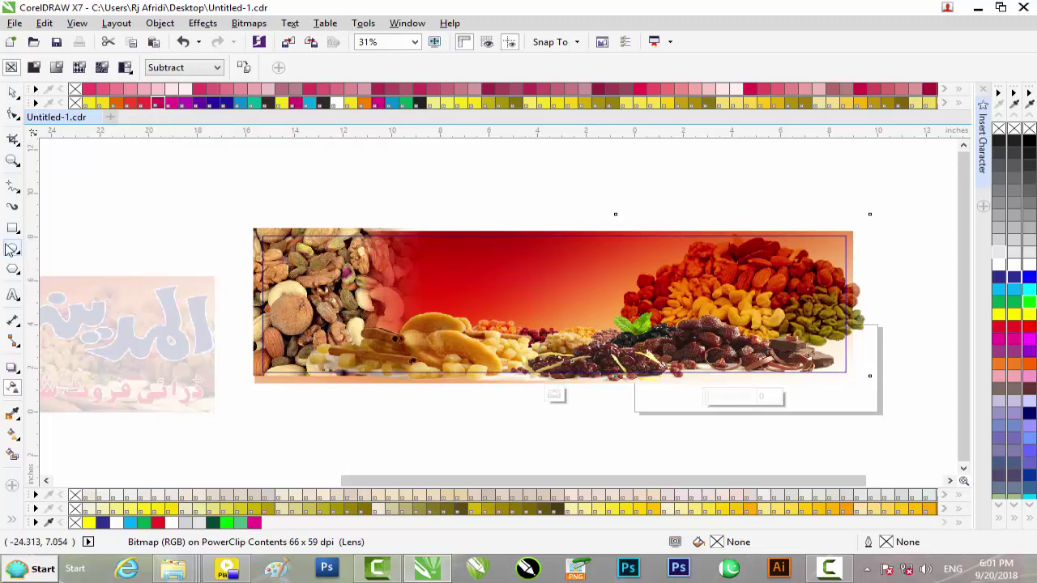
click(13, 95)
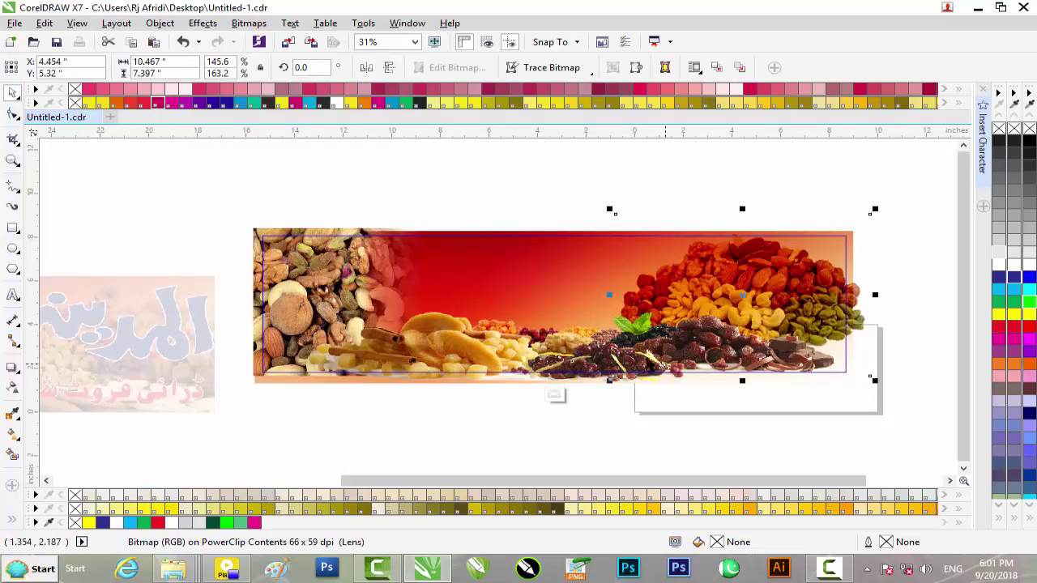
click(556, 397)
click(931, 300)
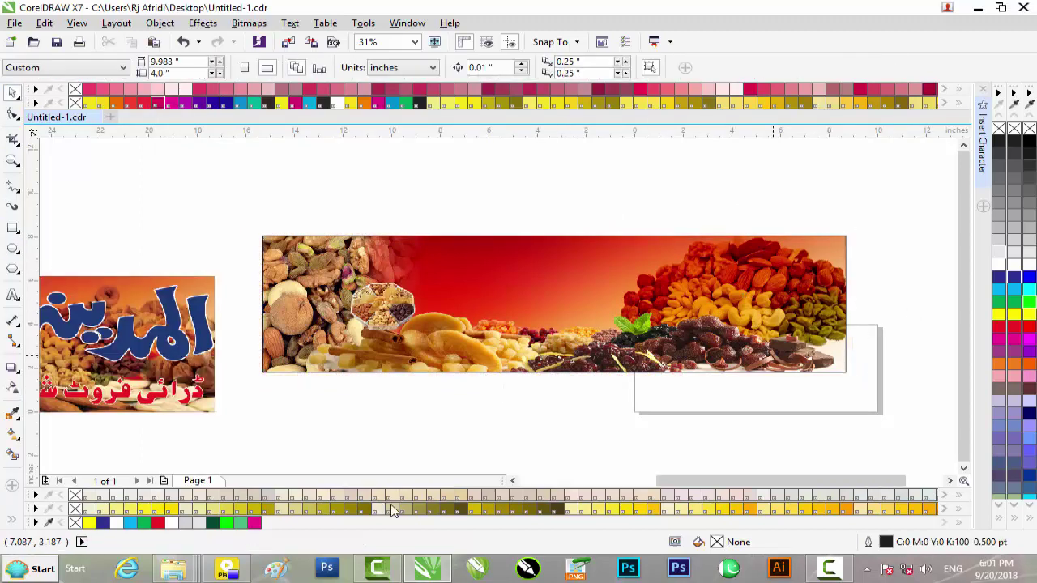
Switch to File Explorer and open the folder H:\Wallpaper\Honey\New folder
mouse_move(186, 570)
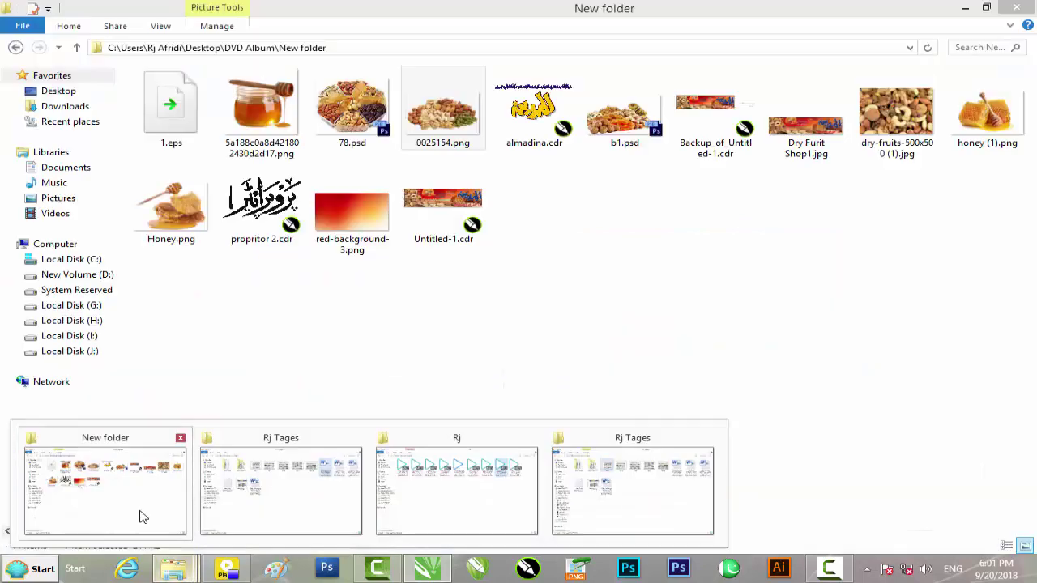
click(141, 519)
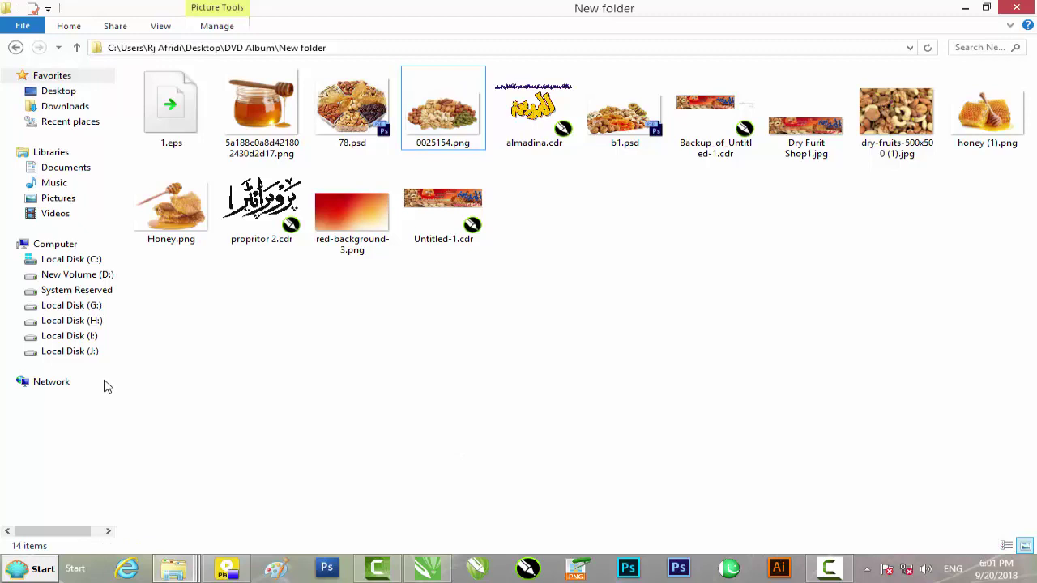
click(97, 326)
double_click(902, 389)
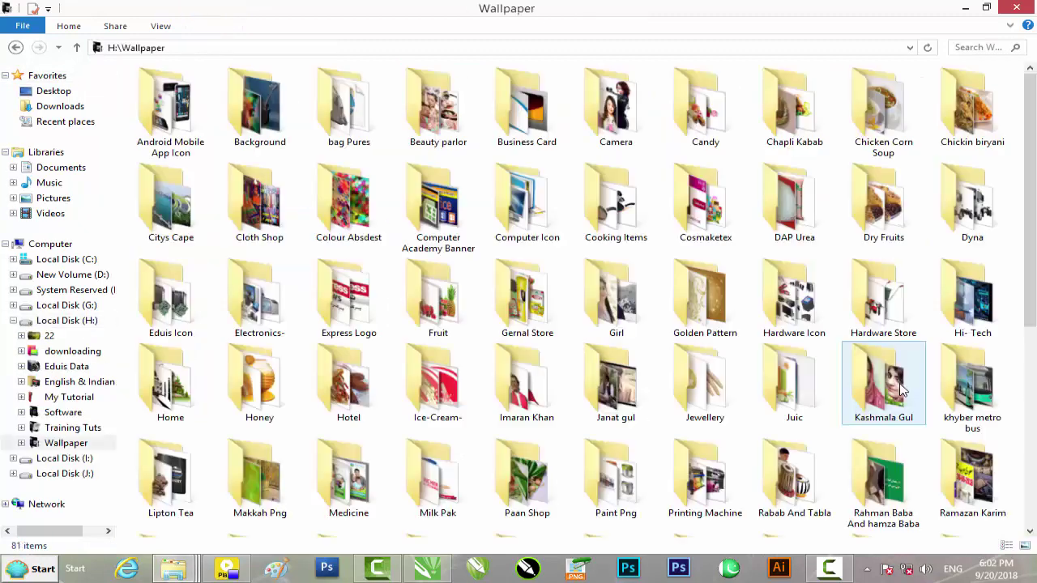
click(523, 304)
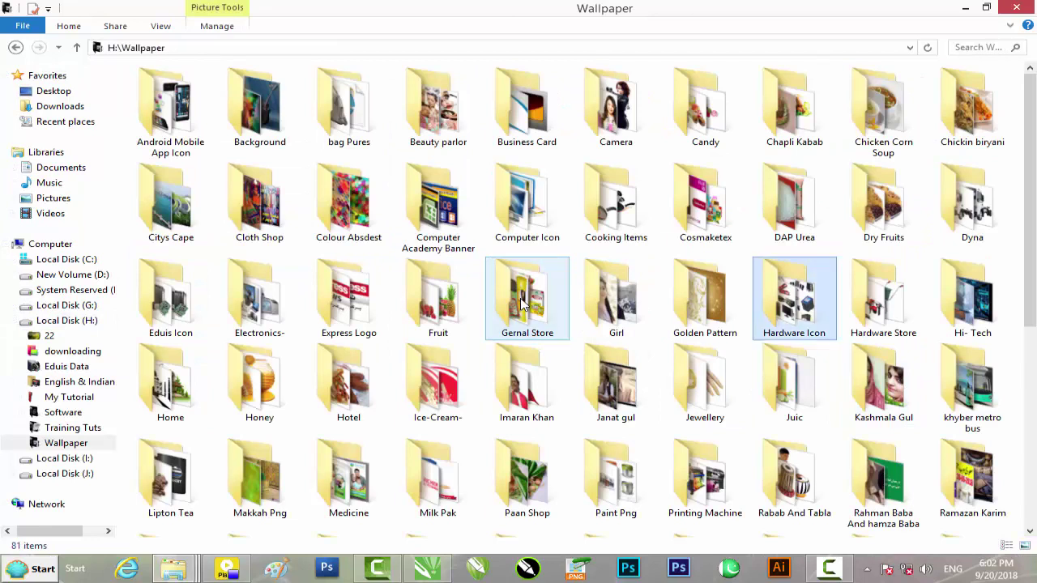
key(h)
key(h)
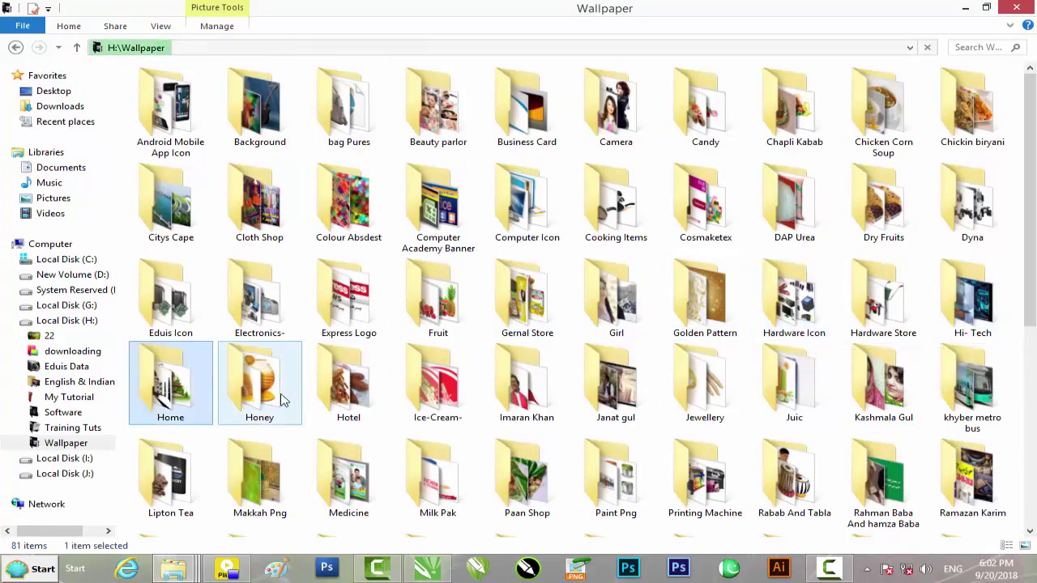
double_click(282, 398)
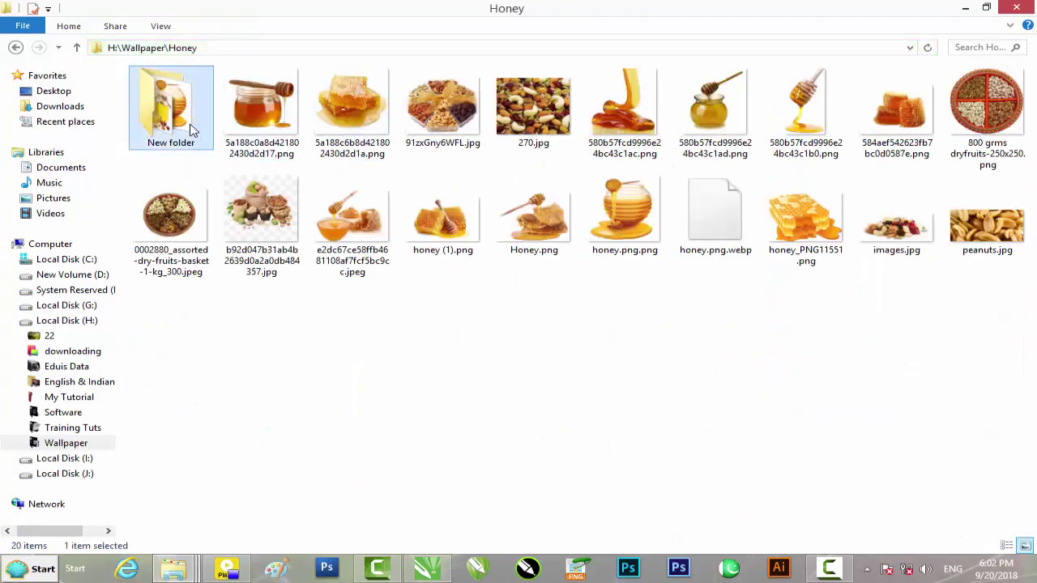
double_click(195, 130)
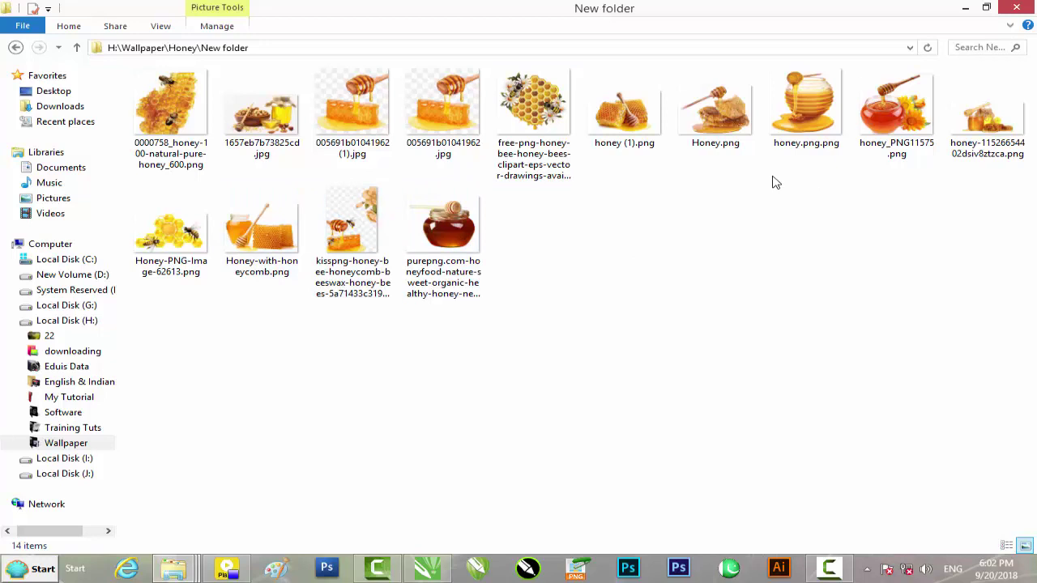
Import the purepng.com honey jar image, scale it to about 4.93 × 4.24 inches and place it above the reference image
drag(444, 245, 296, 419)
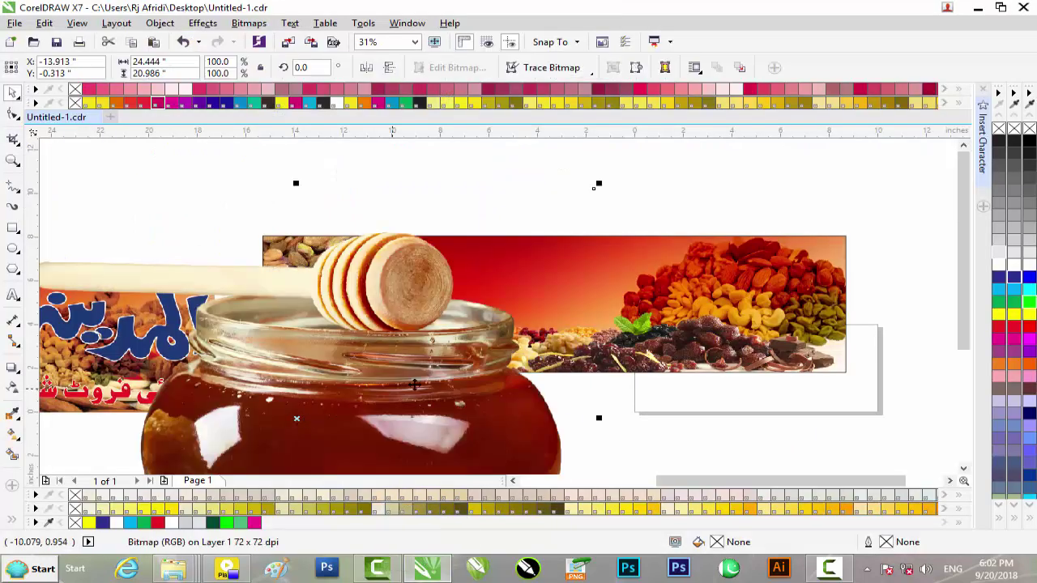
drag(598, 187, 357, 371)
drag(253, 364, 227, 227)
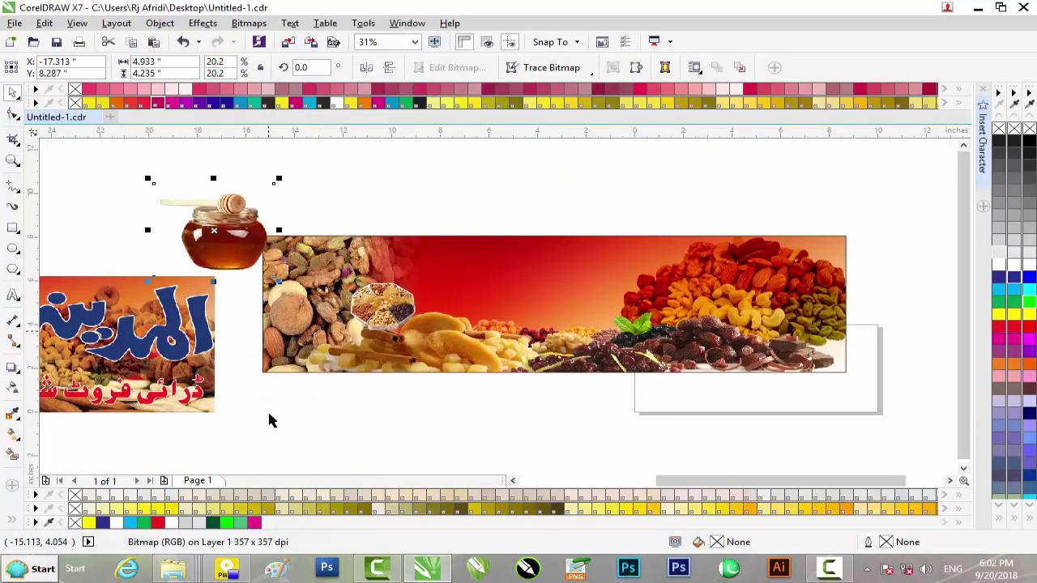
Try to import honey (1).png from the honey folder into the drawing
mouse_move(187, 573)
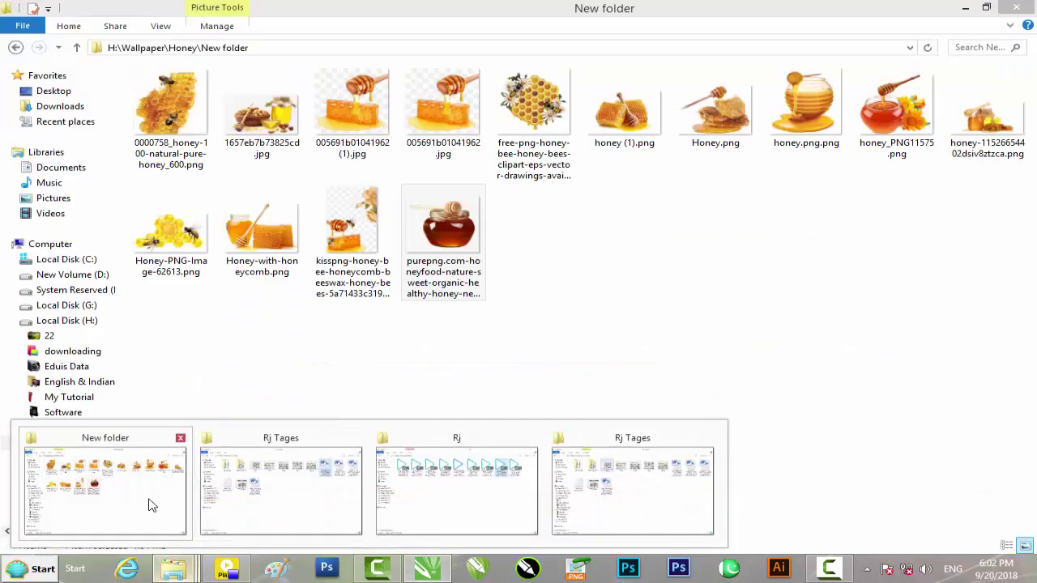
click(149, 501)
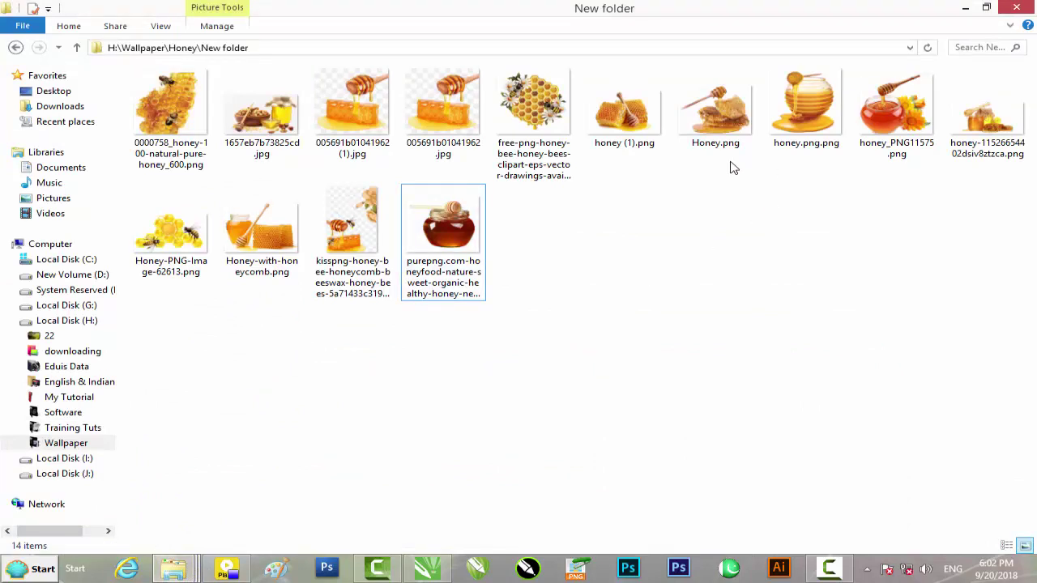
click(635, 132)
drag(625, 158, 499, 484)
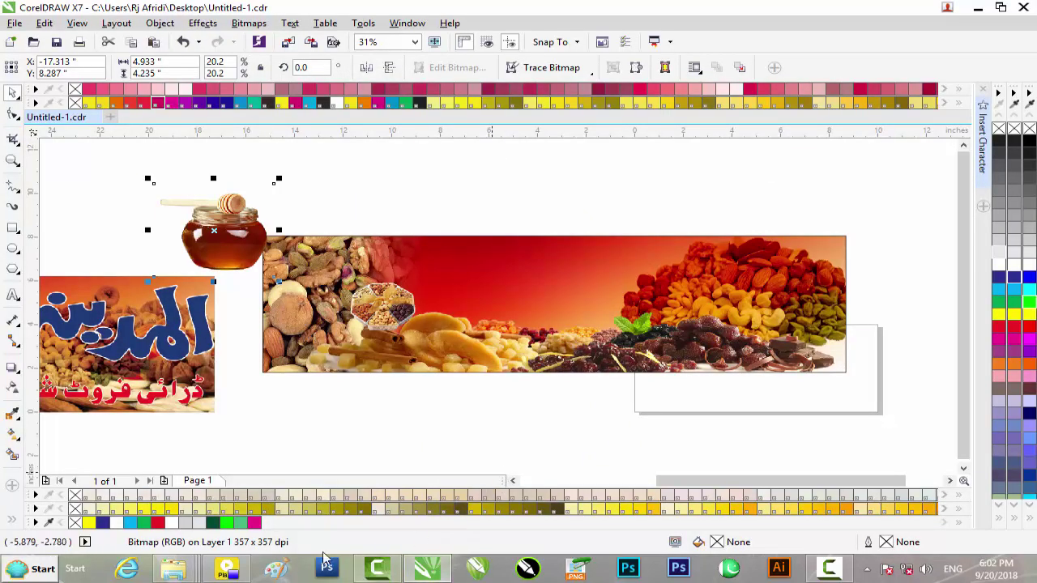
Return to File Explorer and go back to the DVD Album\New folder directory
mouse_move(172, 570)
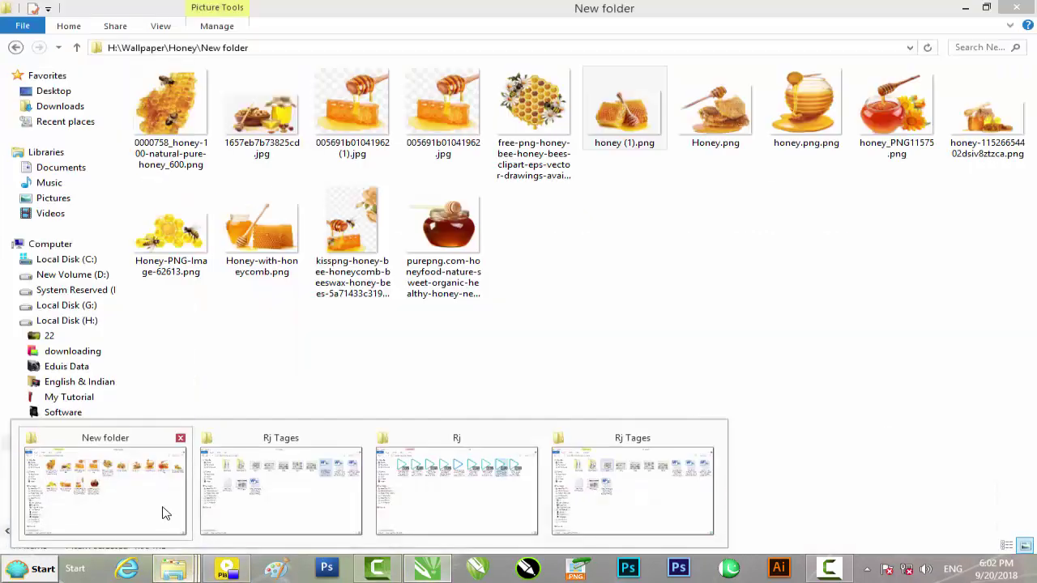
click(165, 512)
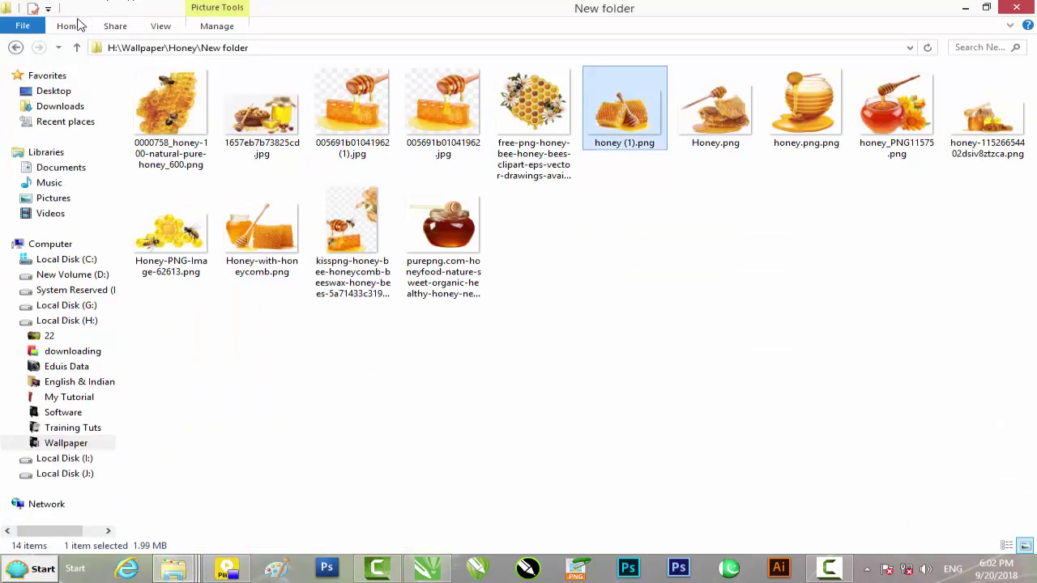
click(16, 47)
click(16, 47)
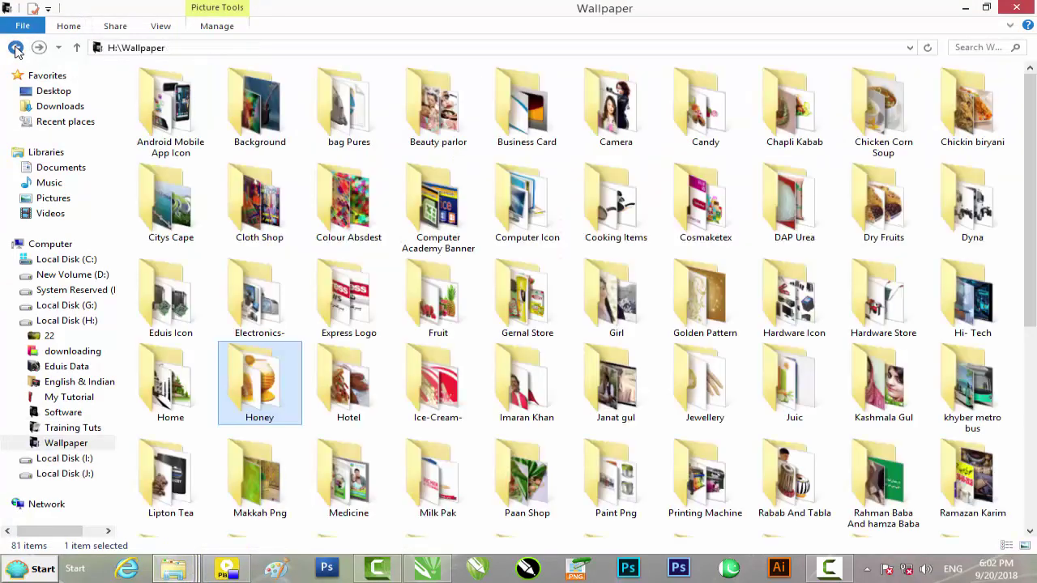
click(15, 47)
click(15, 47)
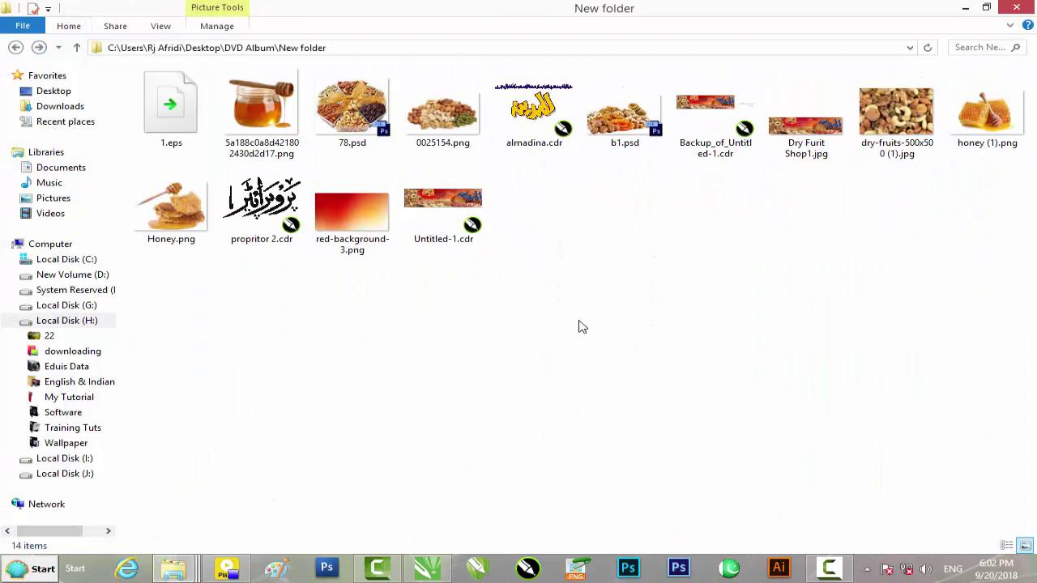
Import Honey.png and scale it to about 3.96 × 2.95 inches on the banner's upper edge, beside the faded nuts
drag(178, 228, 447, 278)
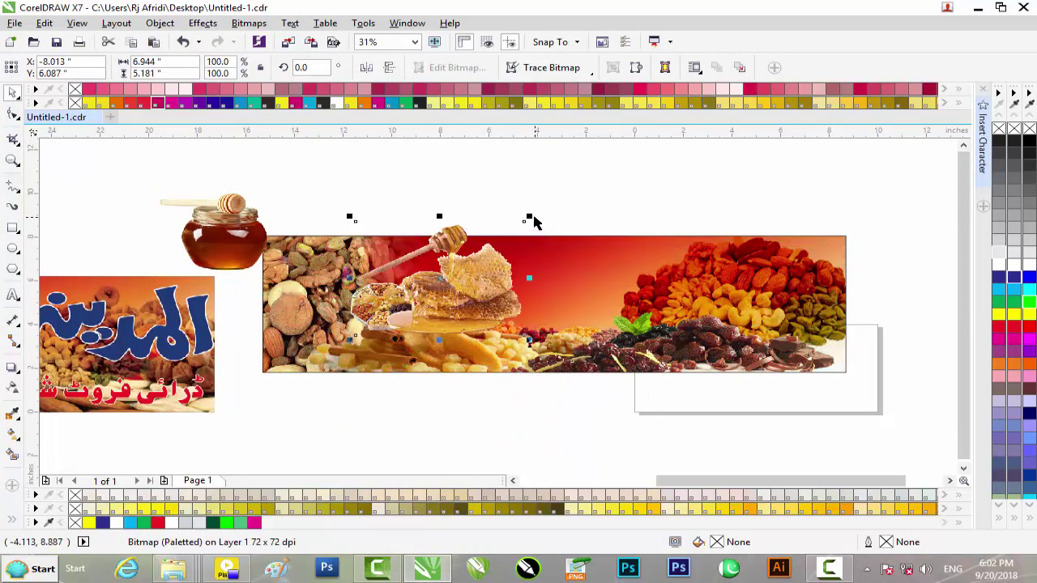
drag(529, 217, 457, 257)
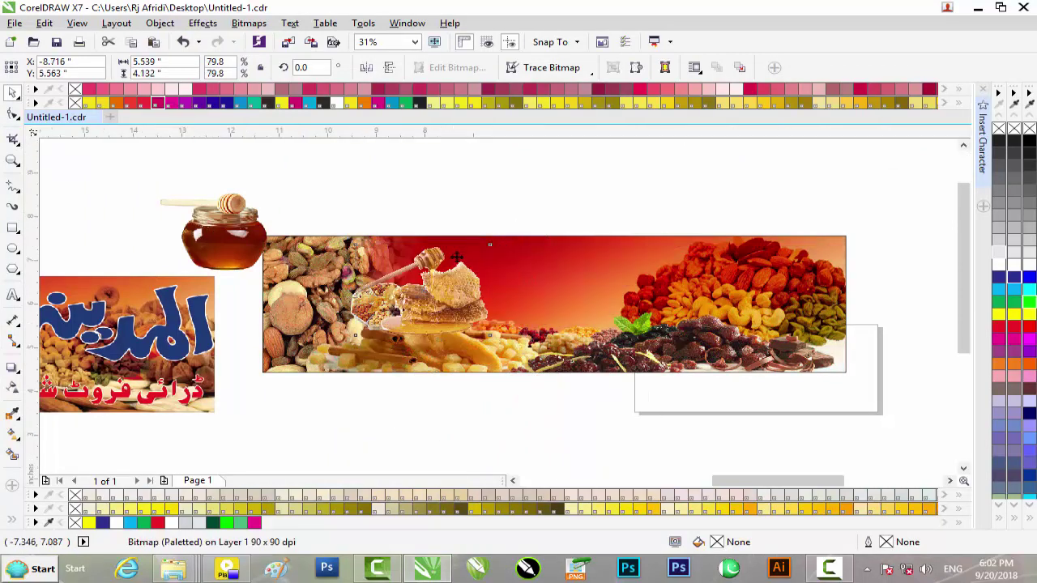
scroll(458, 257, up, 2)
drag(421, 306, 464, 281)
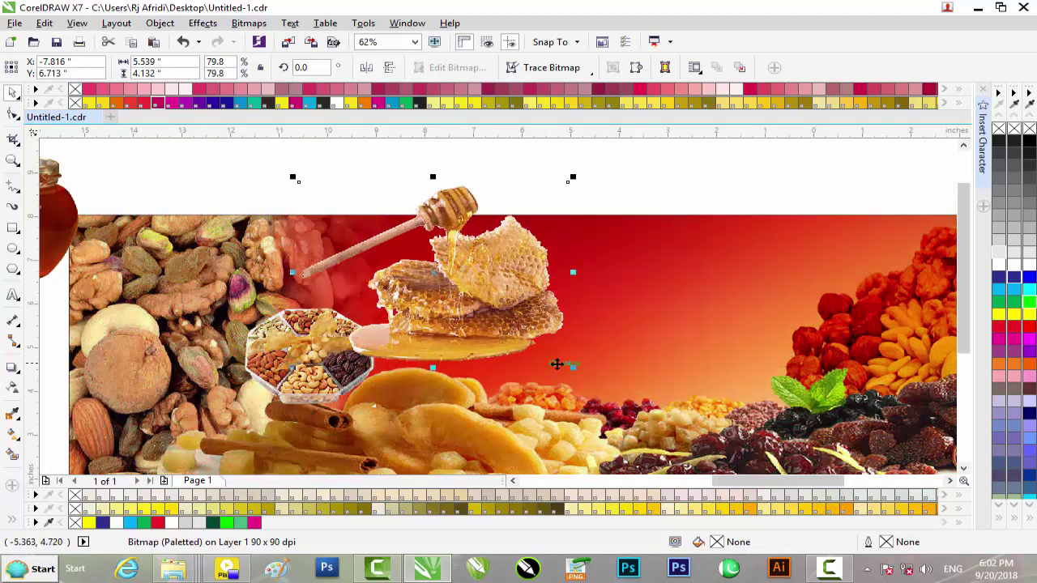
drag(573, 369, 533, 342)
drag(463, 305, 455, 285)
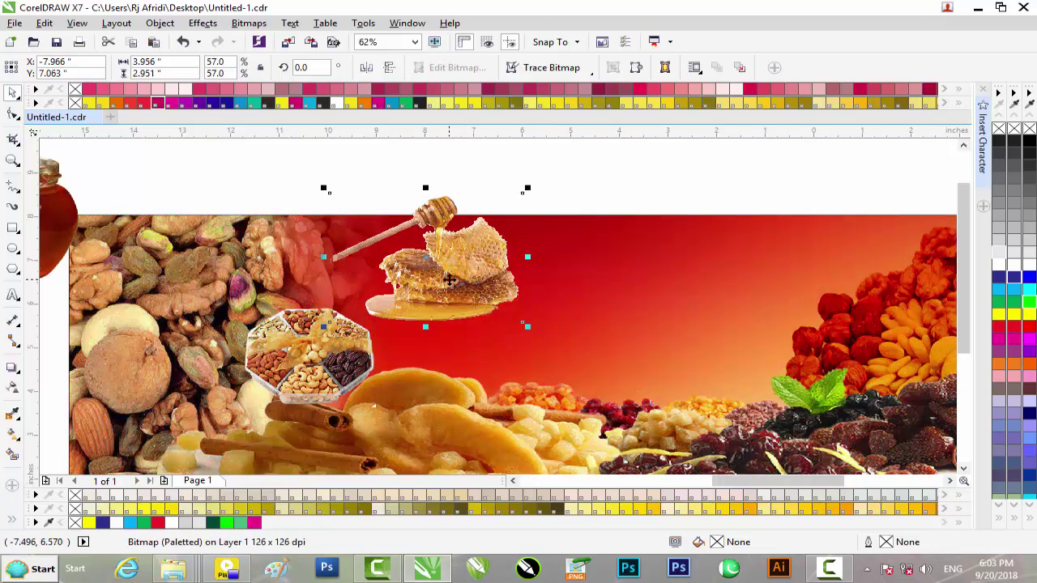
PowerClip the honeycomb inside the banner, open the clip contents and enlarge it to about 4.66 × 3.48 inches
right_click(454, 284)
click(518, 167)
click(600, 255)
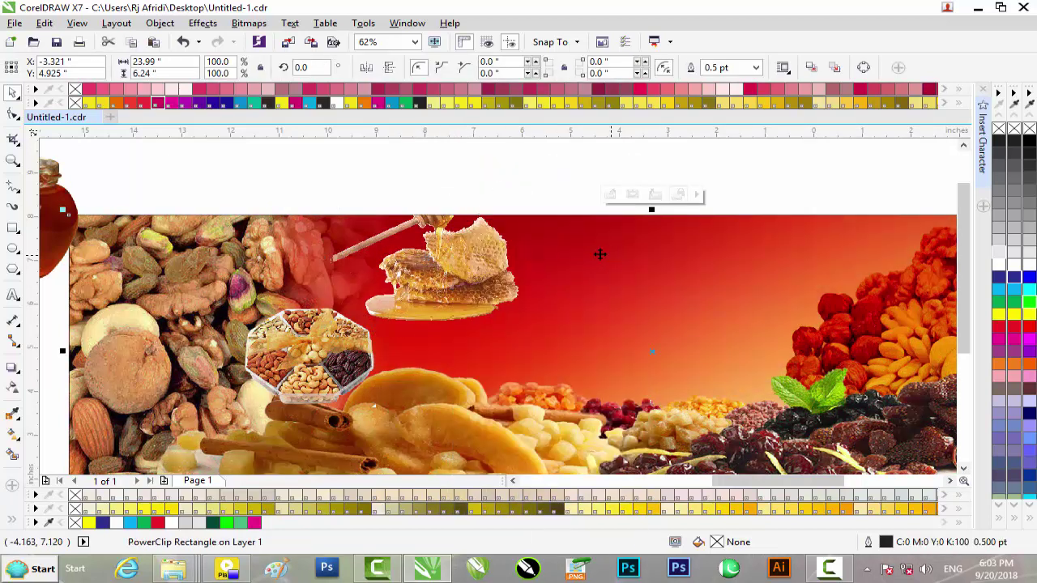
click(609, 194)
click(468, 278)
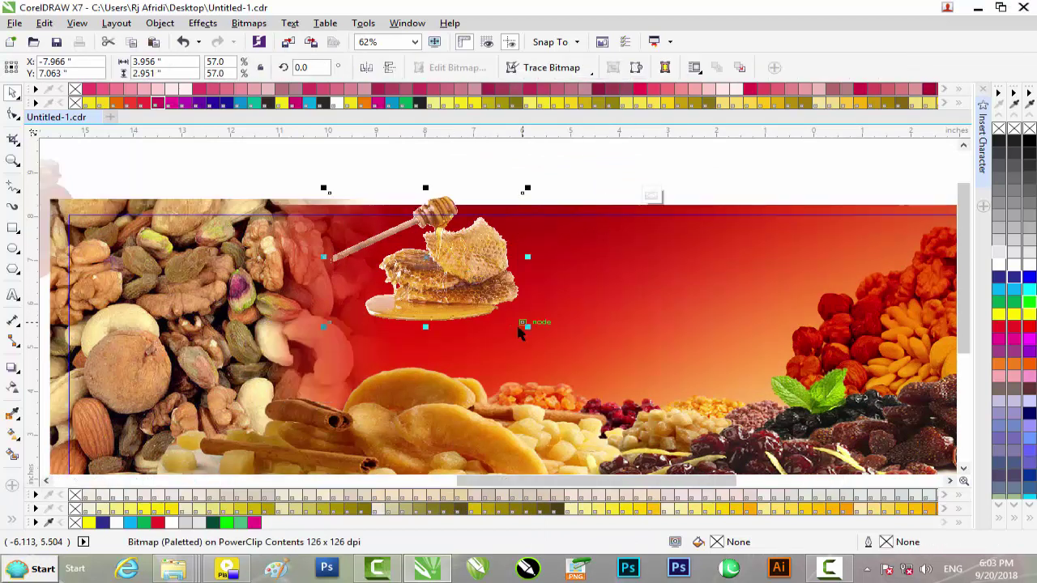
drag(525, 324, 561, 350)
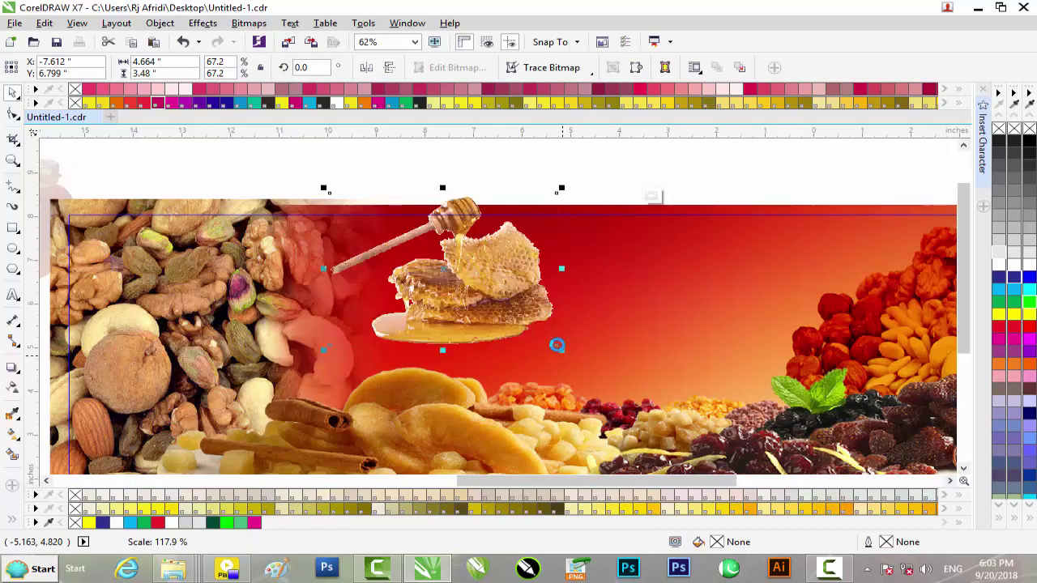
Set the honeycomb's transparency merge mode to Subtract
click(13, 388)
click(185, 69)
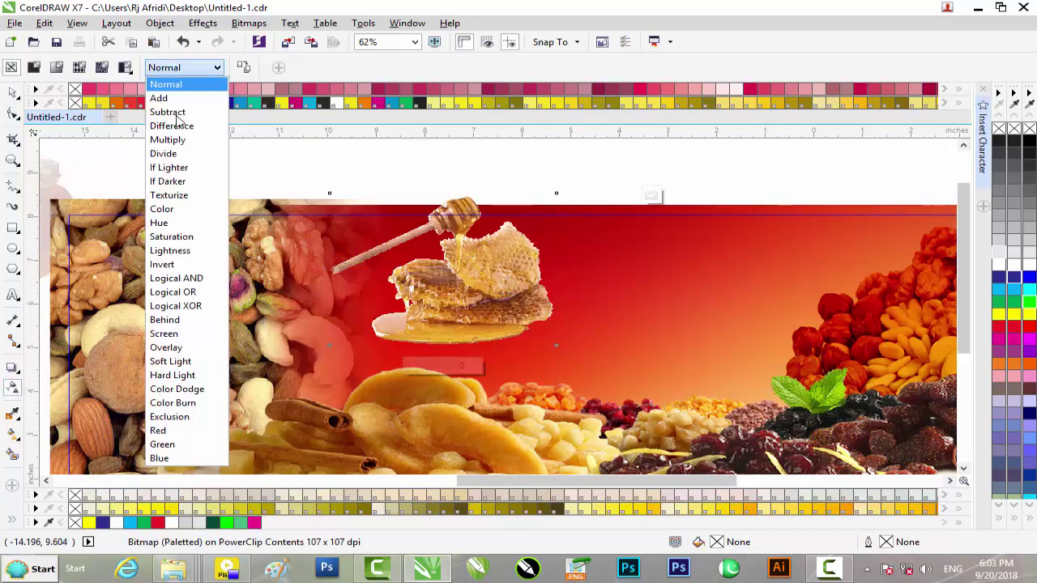
click(179, 114)
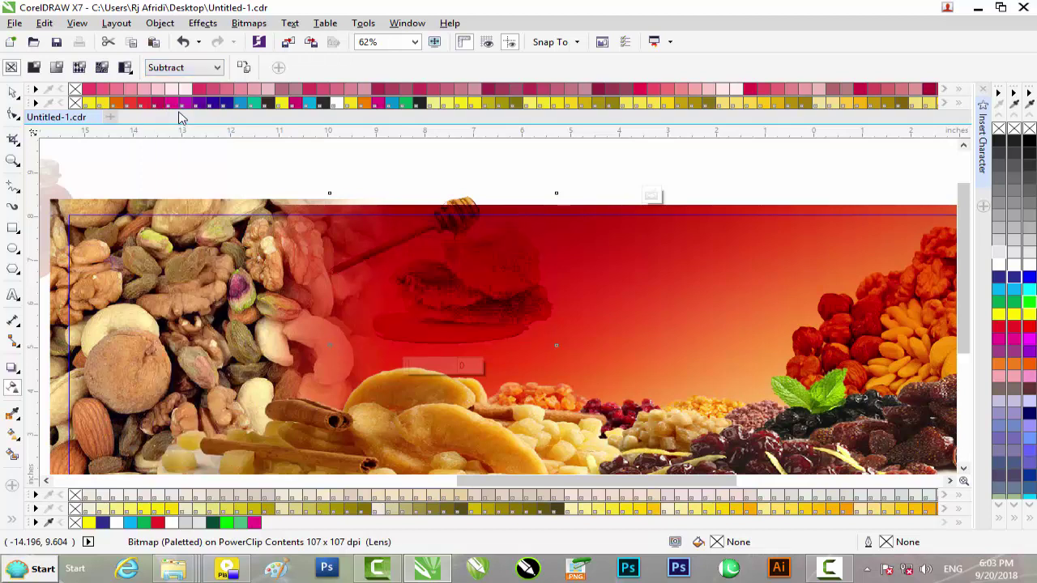
Set the honeycomb's transparency merge mode to If Lighter
click(195, 73)
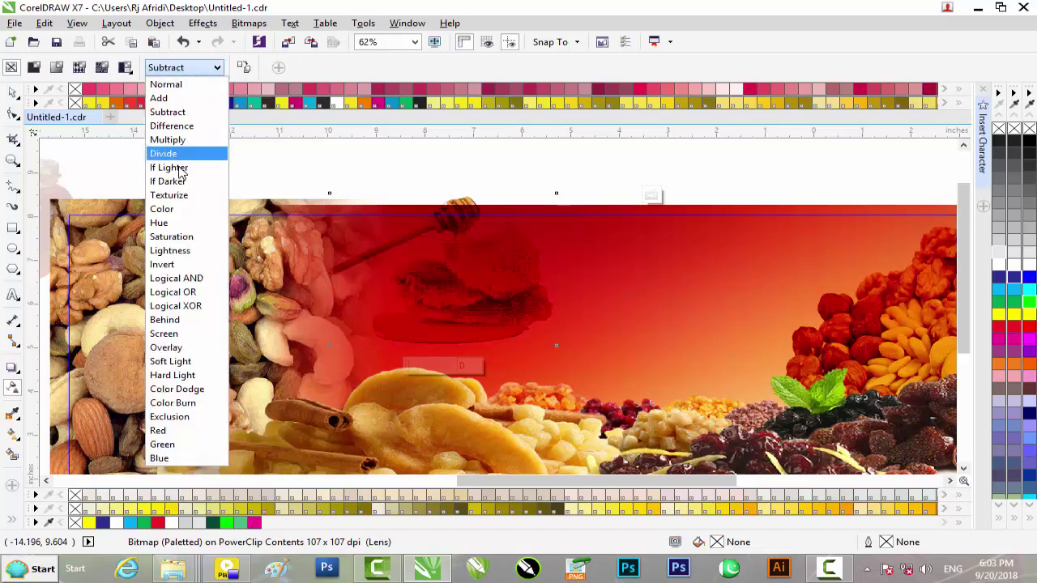
key(Escape)
scroll(190, 154, down, 4)
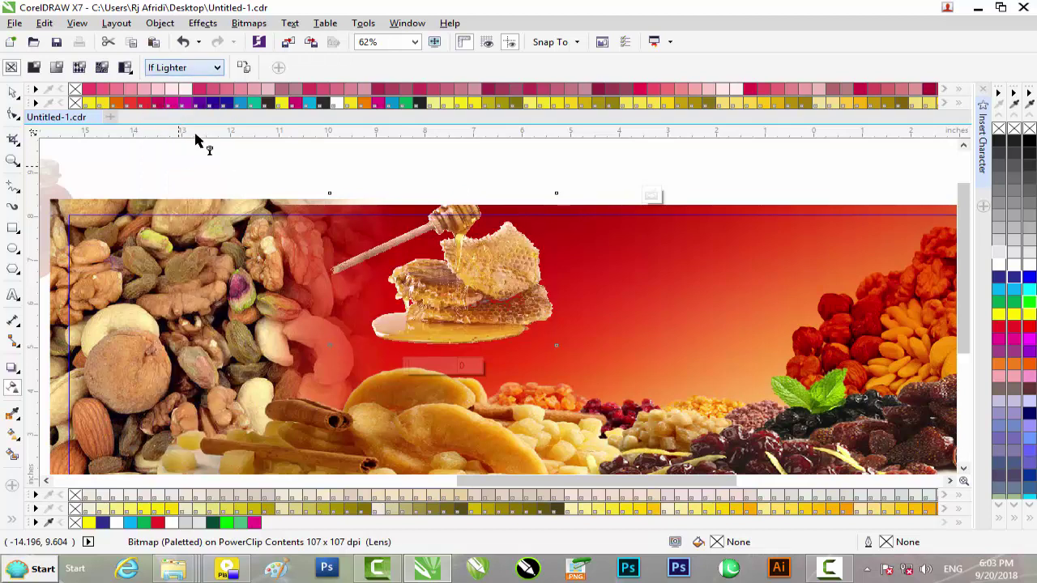
Finish editing the clip contents, then place the honey jar over the honeycomb and scale it to about 3.37 × 2.89 inches
click(653, 195)
click(497, 176)
drag(267, 196, 519, 251)
scroll(519, 251, up, 2)
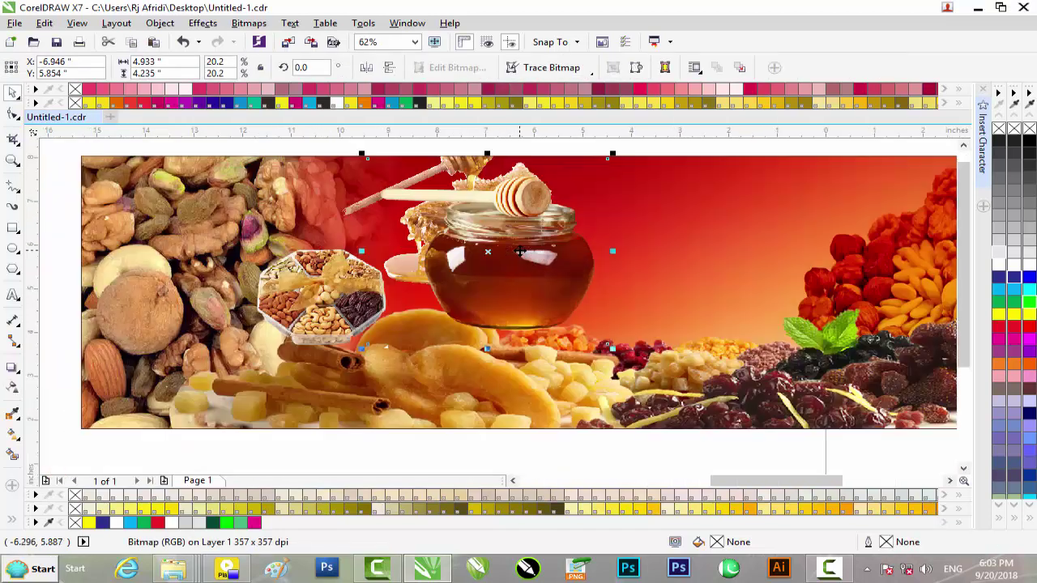
drag(560, 185, 560, 154)
drag(497, 227, 498, 222)
scroll(498, 222, down, 2)
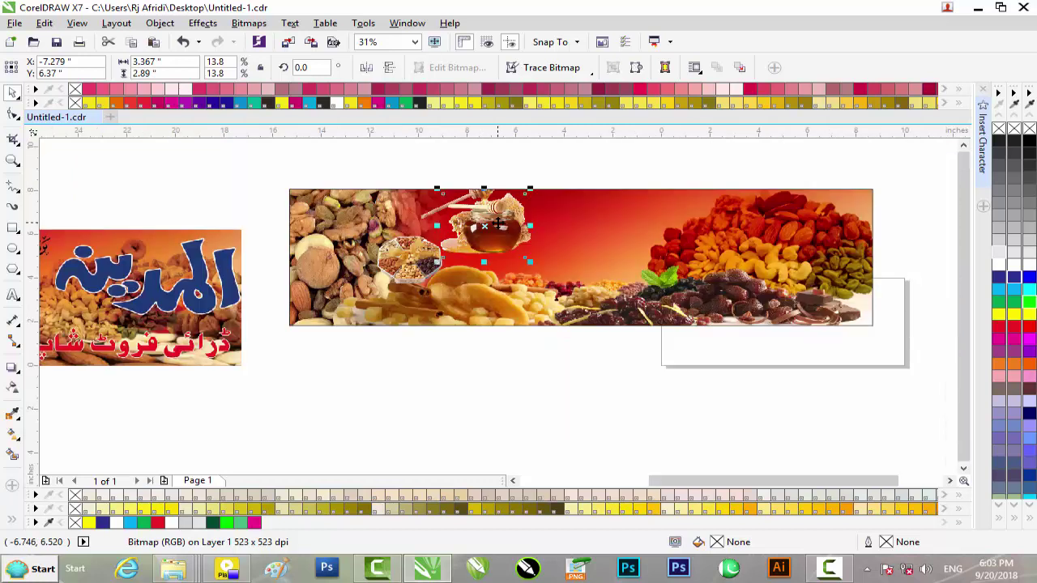
Compare the new banner with the reference image, and move the reference farther left, away from the new banner
click(623, 178)
scroll(588, 190, down, 2)
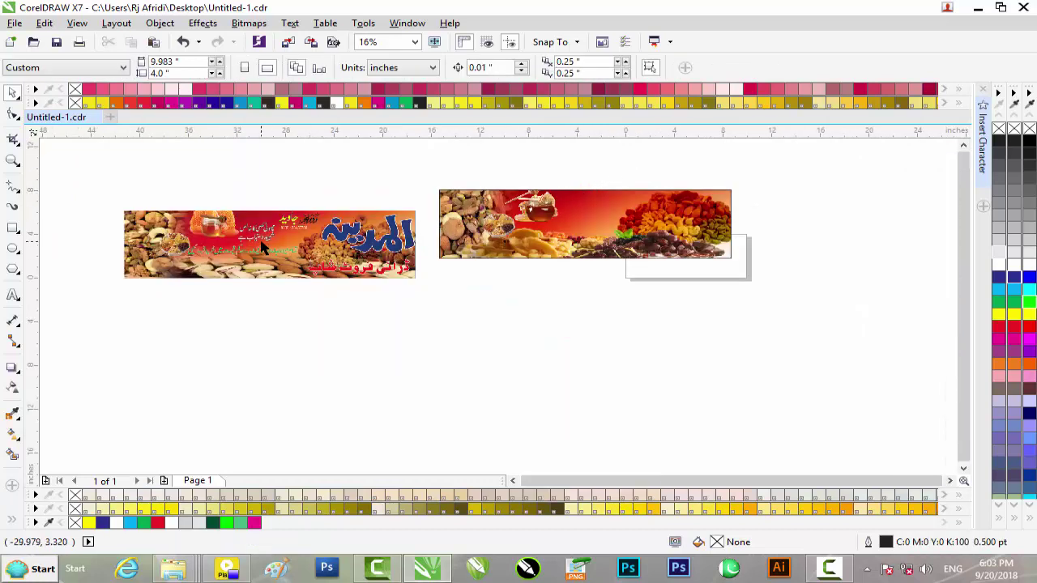
scroll(265, 247, up, 2)
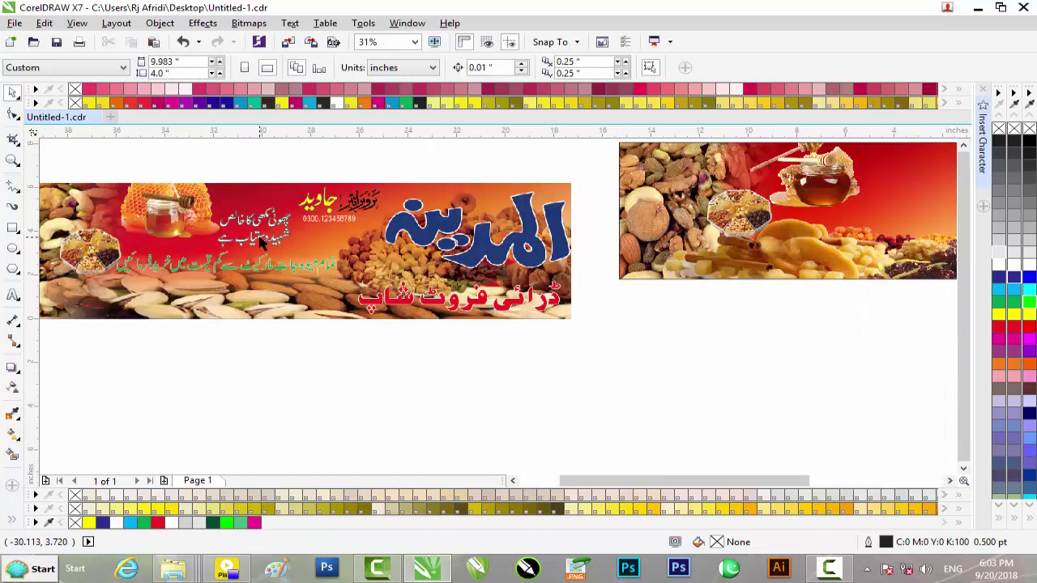
click(830, 191)
scroll(809, 191, down, 2)
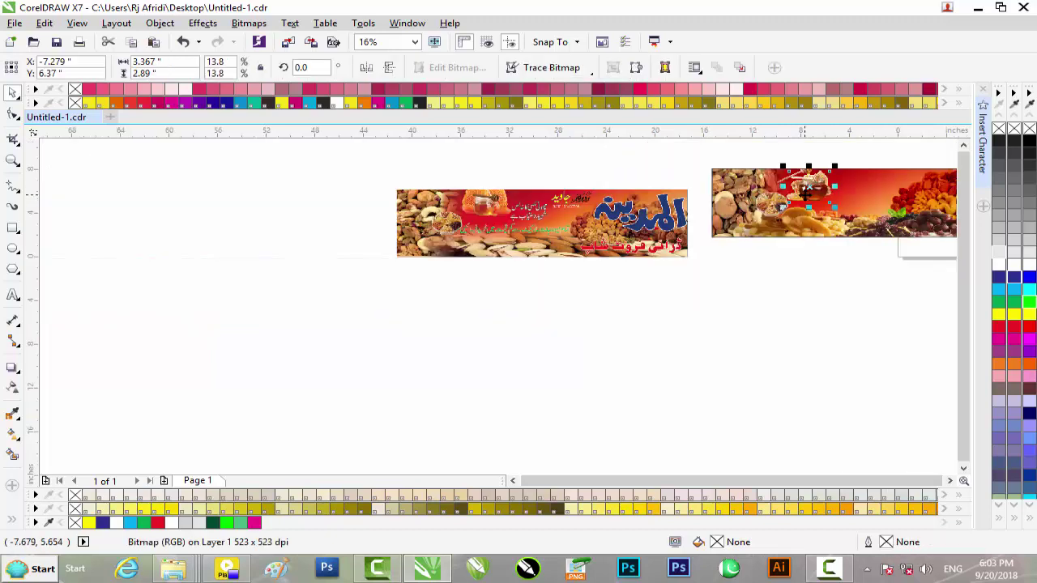
click(612, 224)
drag(613, 224, 448, 235)
drag(808, 487, 854, 486)
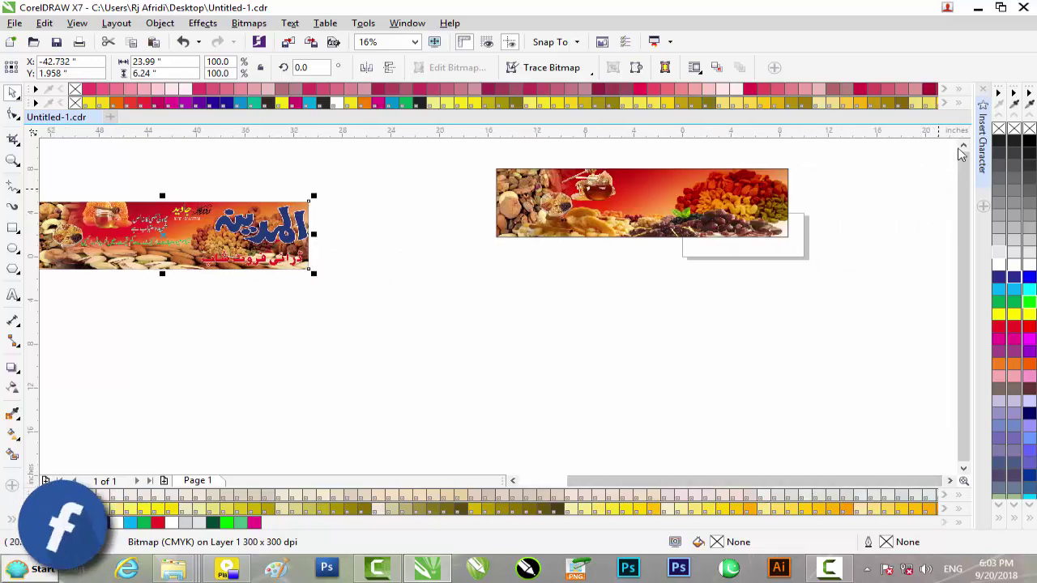
click(963, 145)
scroll(760, 307, up, 3)
scroll(760, 306, down, 1)
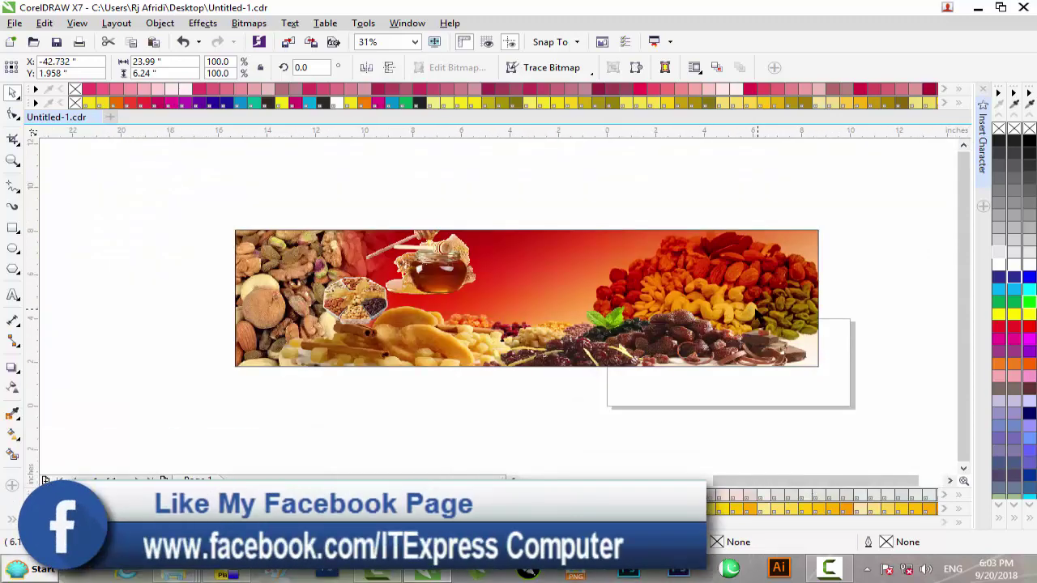
Enlarge the honey jar to about 4.12 × 3.53 inches and position it over the honeycomb near the banner's upper edge
click(407, 222)
scroll(407, 227, up, 2)
drag(462, 332, 460, 316)
mouse_move(539, 372)
mouse_down()
mouse_move(562, 386)
mouse_move(554, 382)
mouse_up()
drag(466, 333, 466, 340)
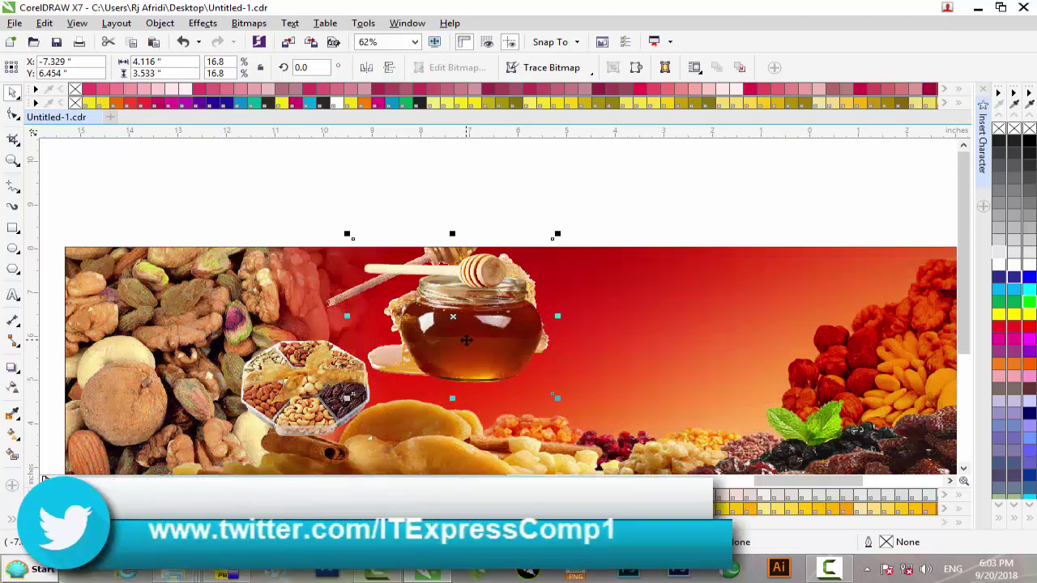
click(516, 197)
scroll(516, 198, down, 2)
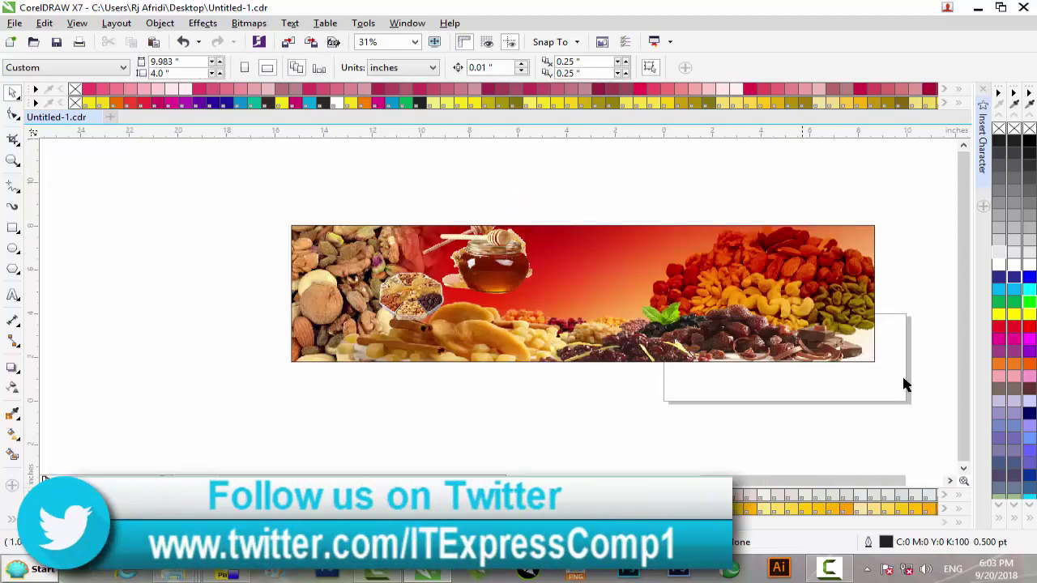
Open the banner's PowerClip contents, set the honeycomb's transparency merge mode to Subtract and finish editing the clip
click(486, 244)
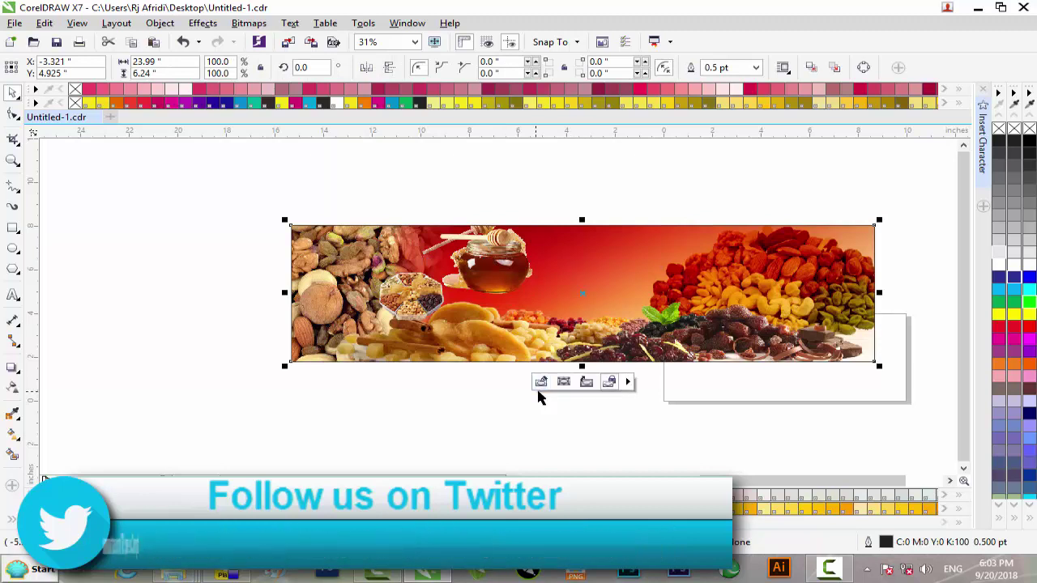
click(542, 382)
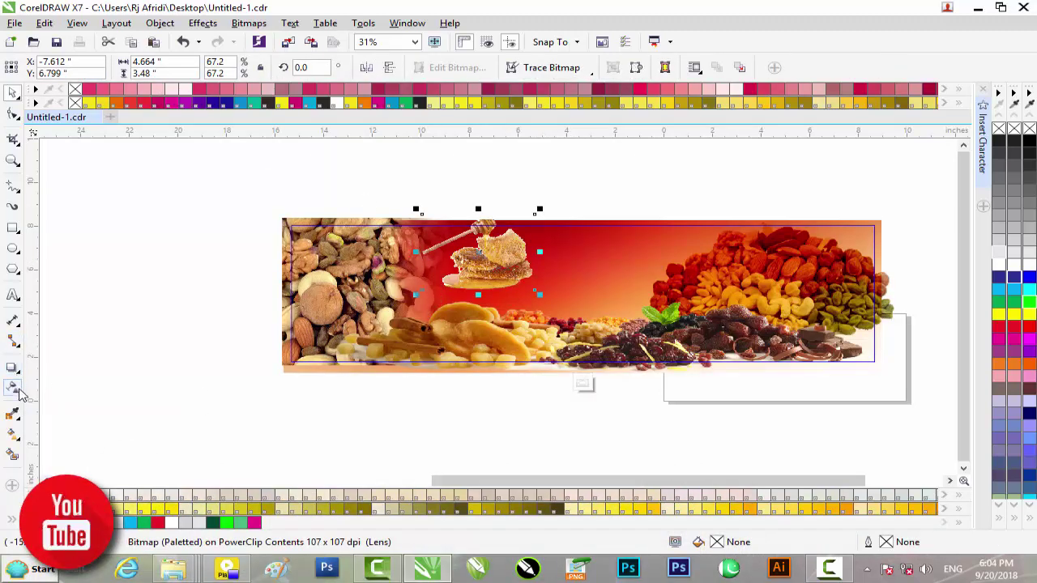
click(12, 388)
click(182, 68)
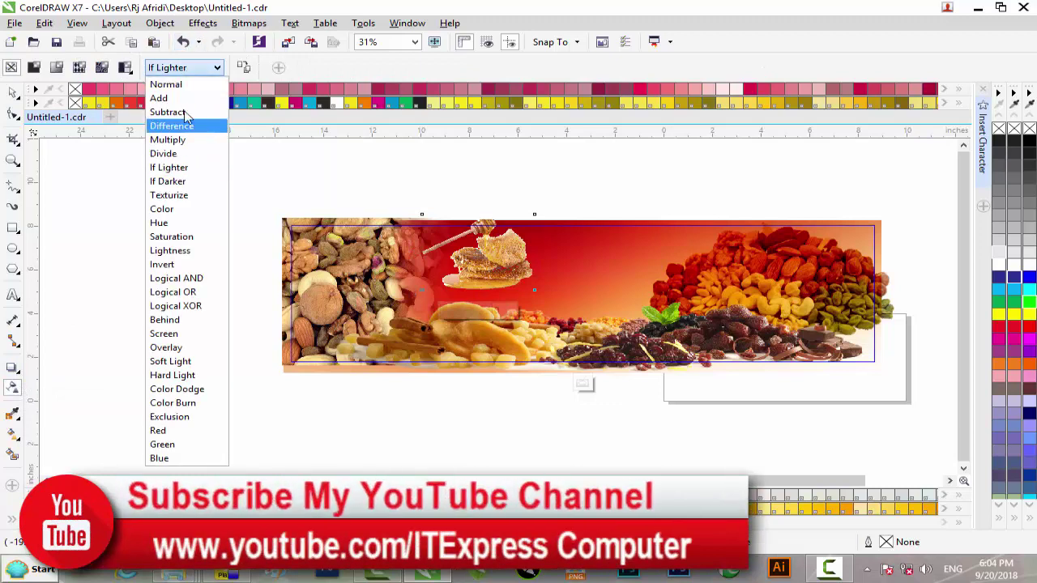
click(185, 112)
click(582, 384)
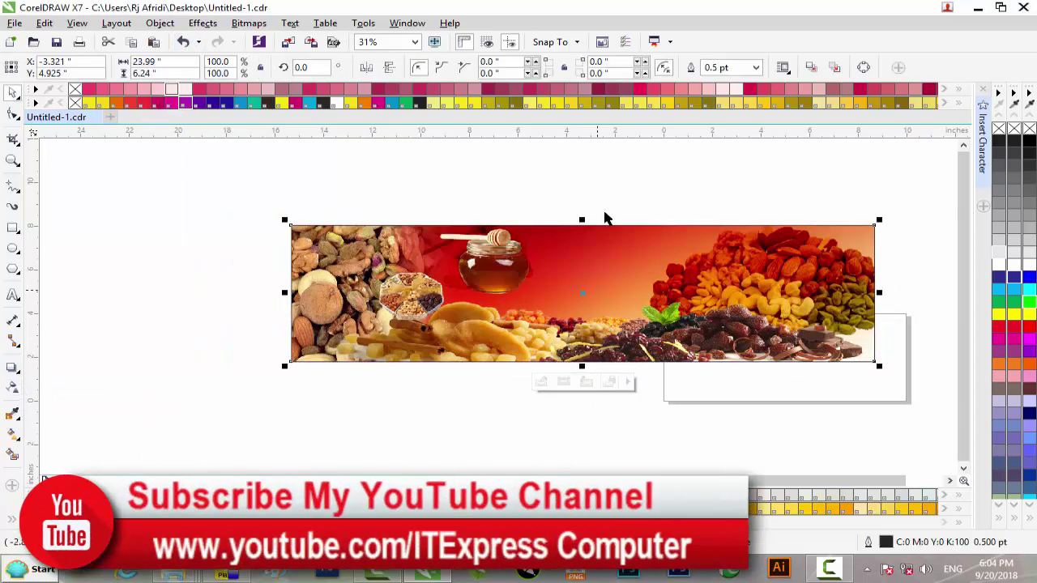
scroll(507, 265, up, 2)
scroll(506, 265, down, 2)
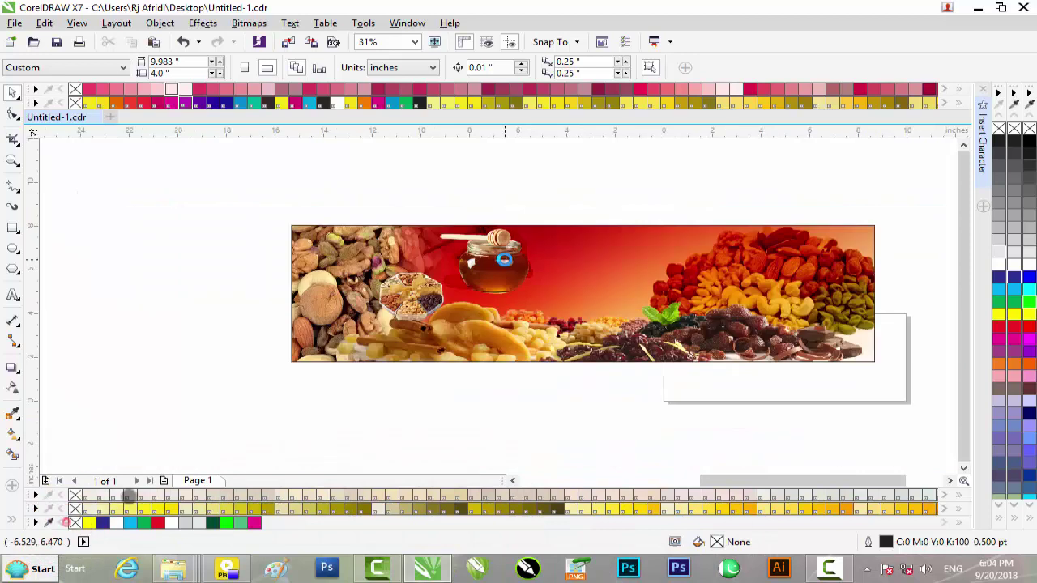
Enlarge the octagonal nut tray slightly and move it up beside the honey jar
drag(419, 290, 446, 247)
click(568, 213)
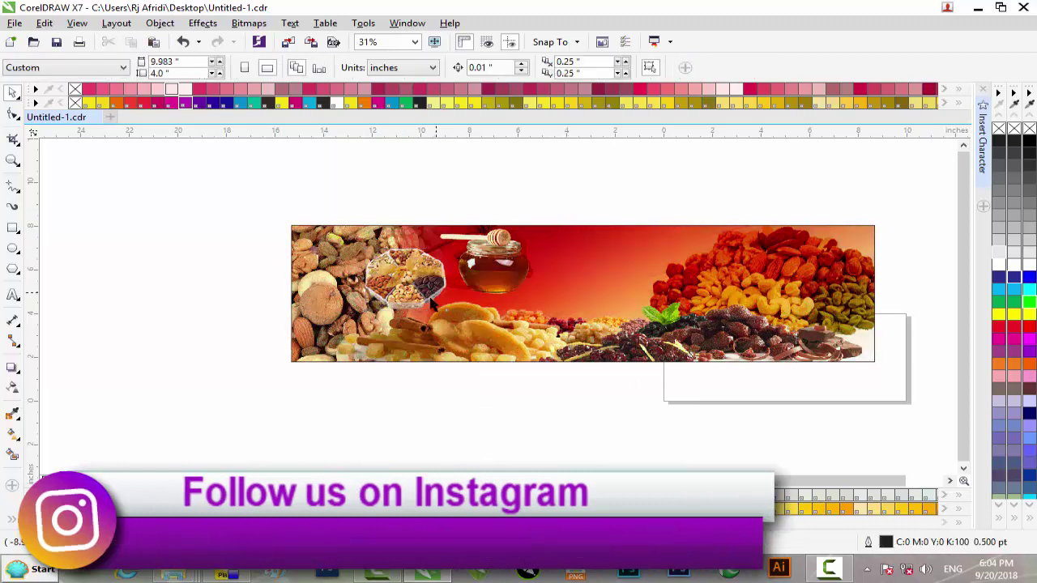
scroll(424, 298, down, 2)
Import Untitled-1.cdr from the New folder directory in File Explorer and place it below the new banner
click(979, 9)
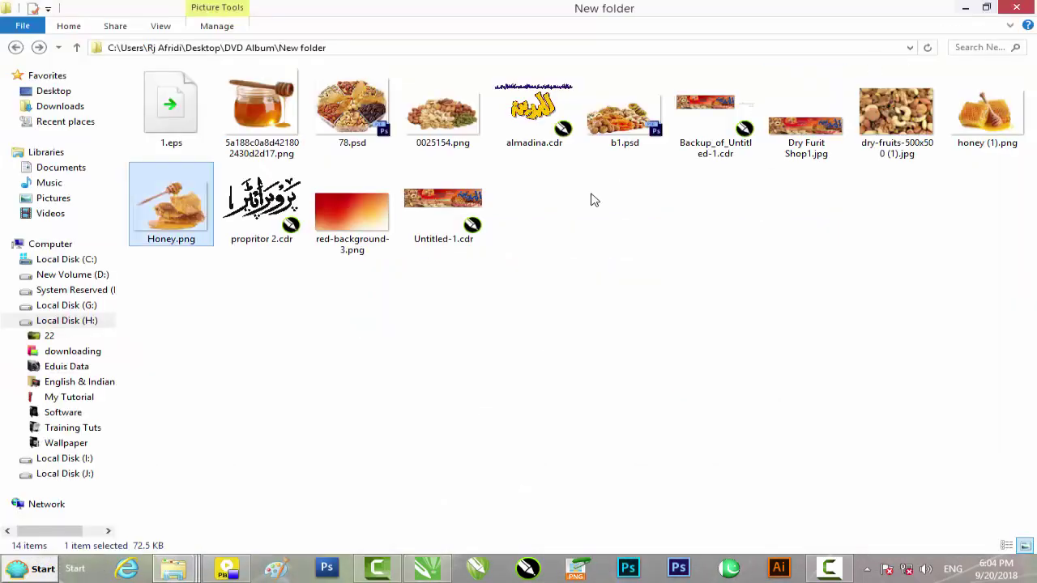
drag(456, 252, 389, 394)
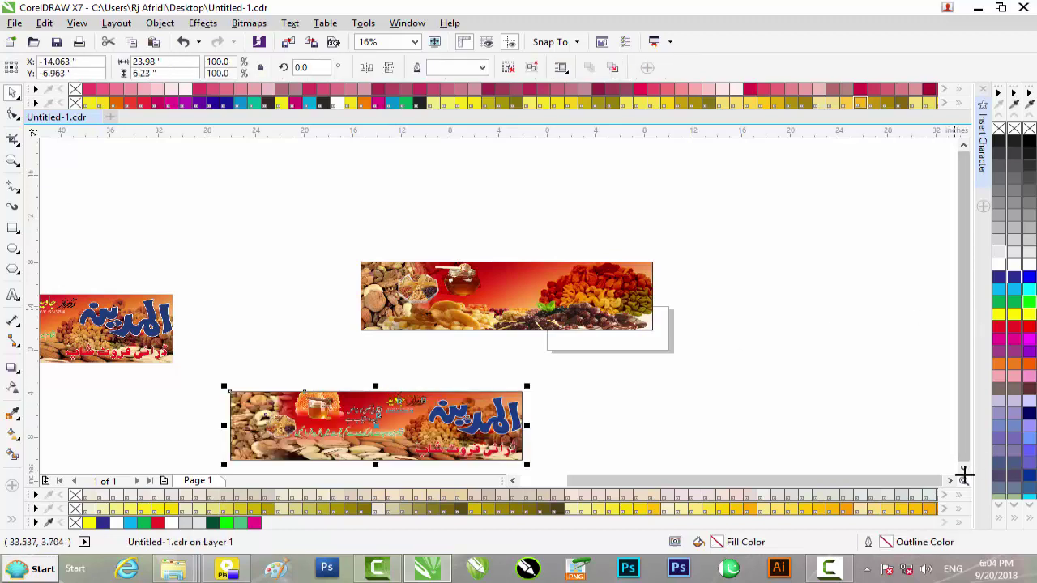
scroll(964, 475, down, 2)
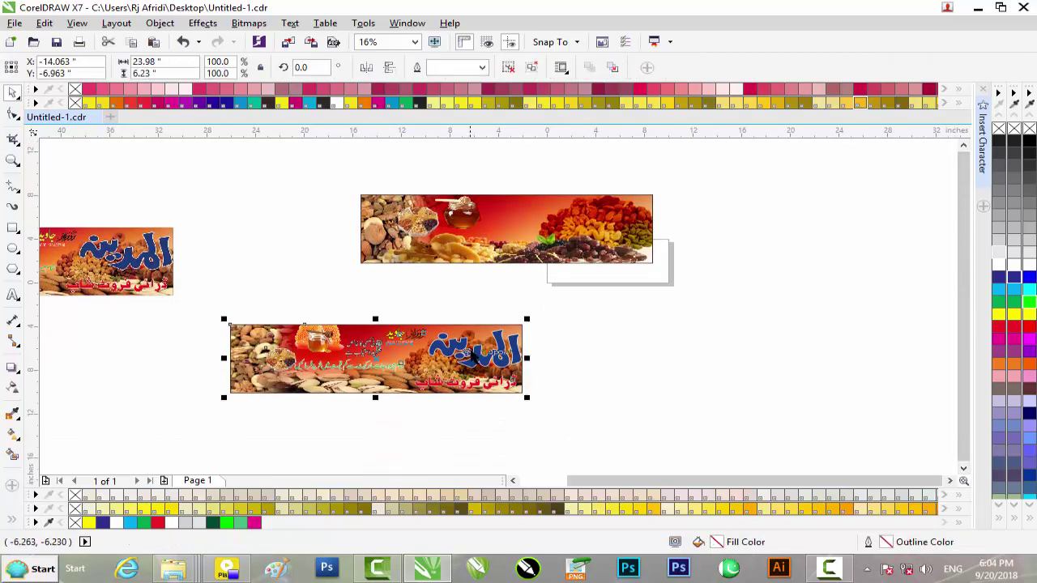
click(558, 343)
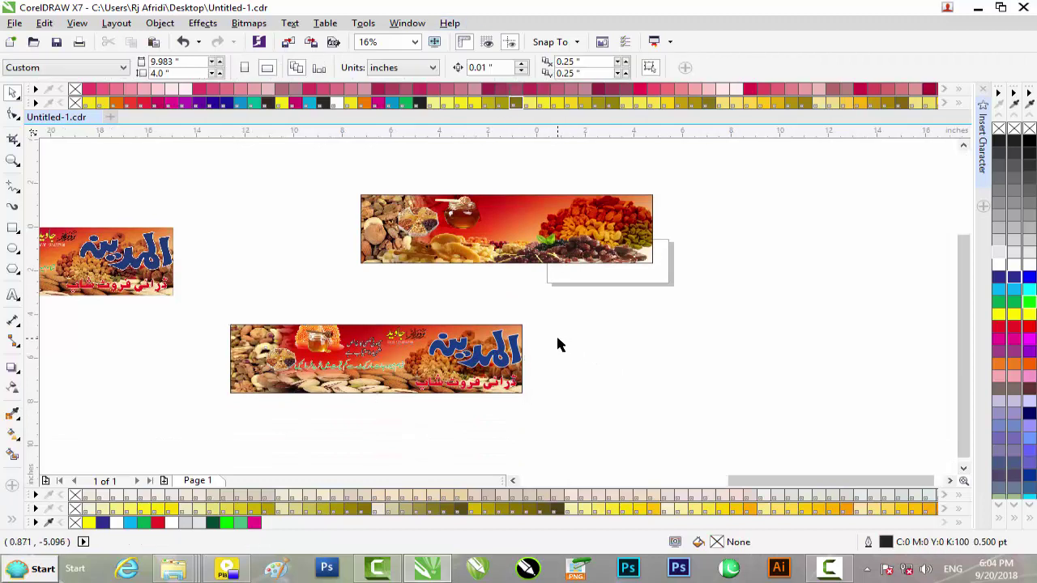
Copy the blue المدینہ title and the red ڈرائی فروٹ شاپ subtitle from the imported design onto the new banner's right side
scroll(543, 339, up, 2)
drag(554, 288, 264, 423)
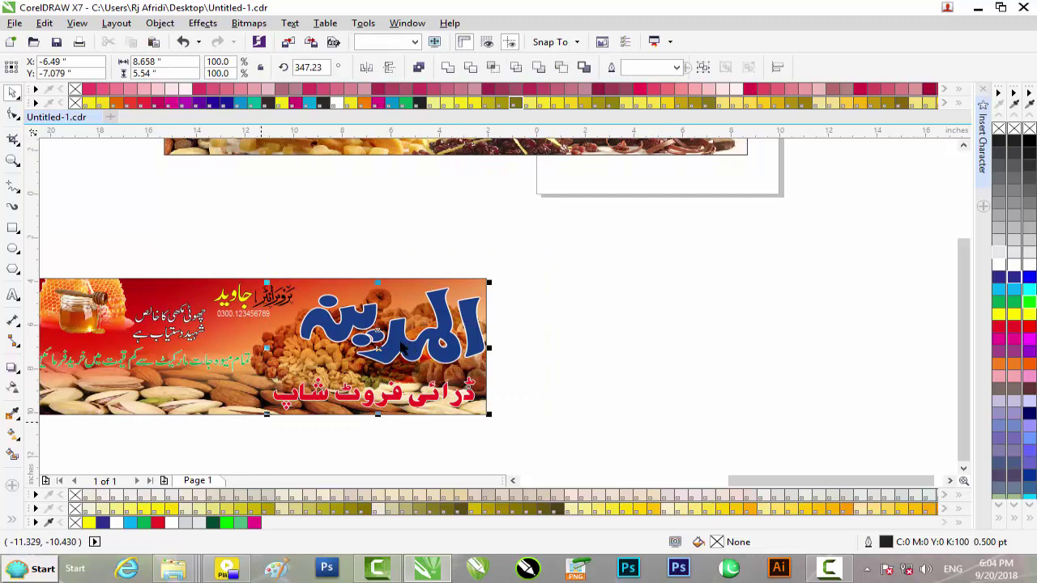
drag(405, 347, 666, 243)
click(830, 282)
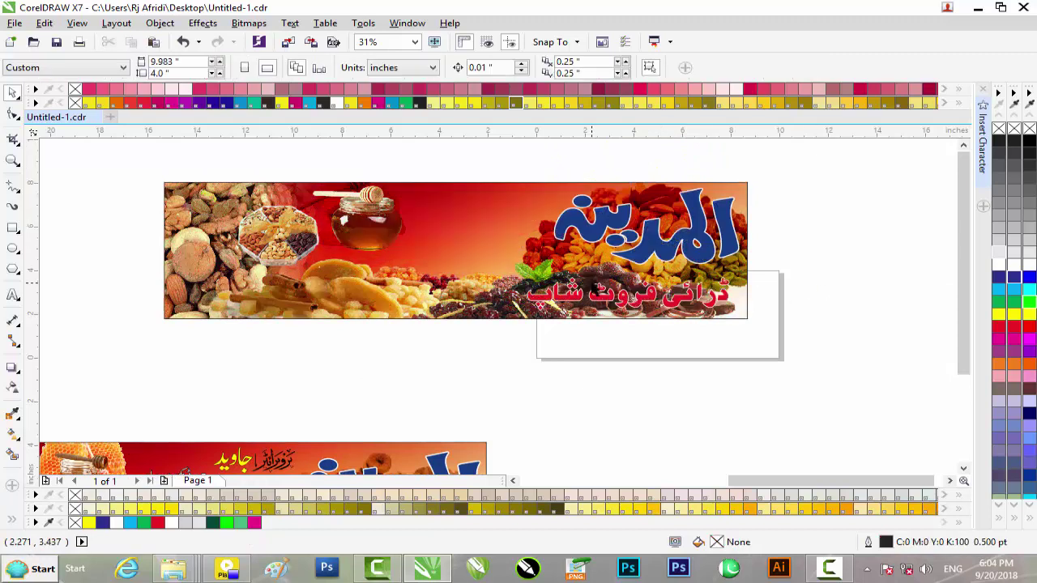
Copy the proprietor line, phone number, white and green Urdu slogans and small honey jar from the imported design onto the new banner
scroll(598, 292, down, 2)
scroll(342, 324, up, 1)
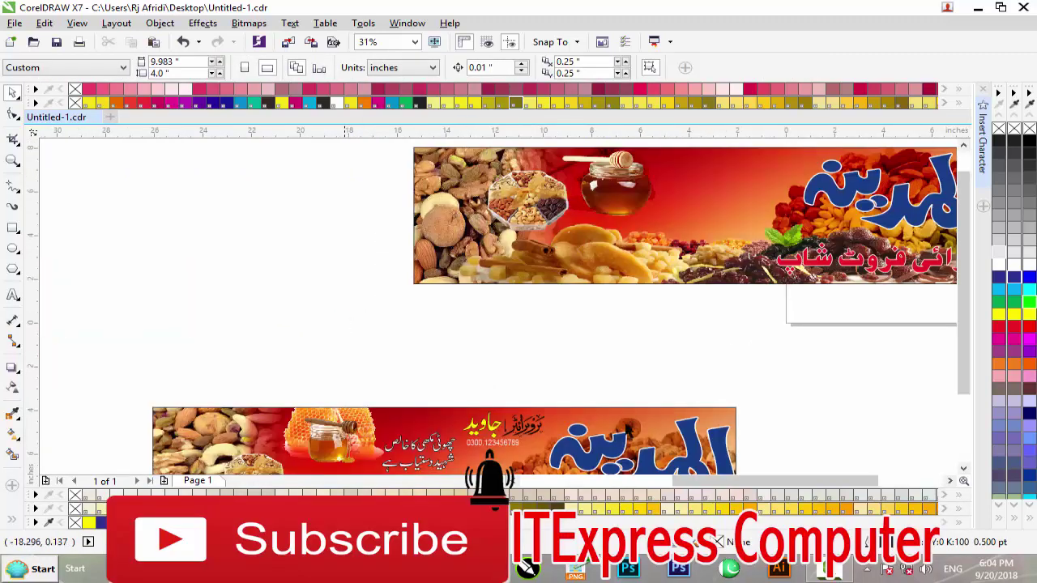
drag(963, 369, 963, 421)
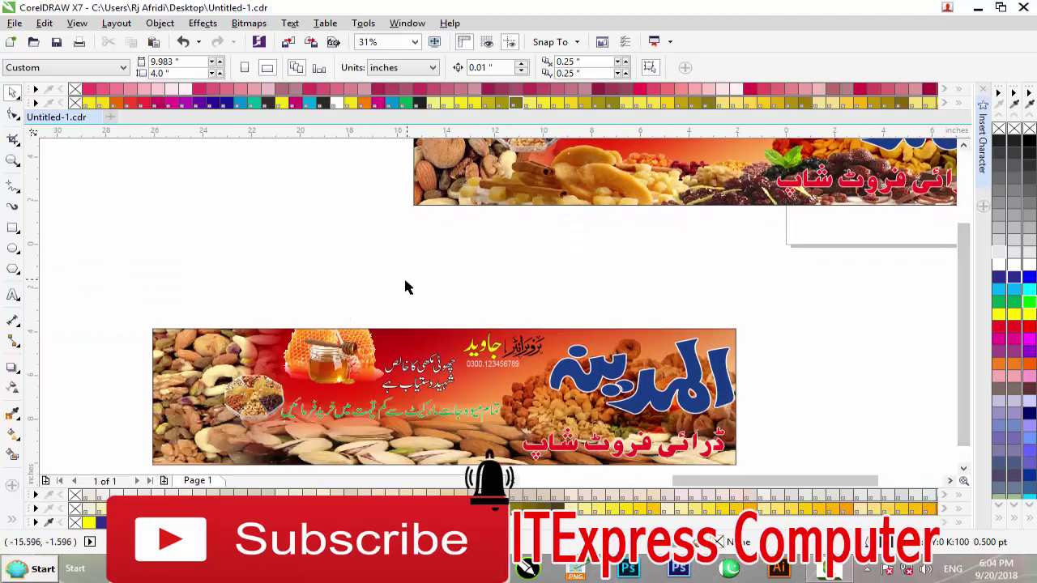
drag(246, 293, 552, 429)
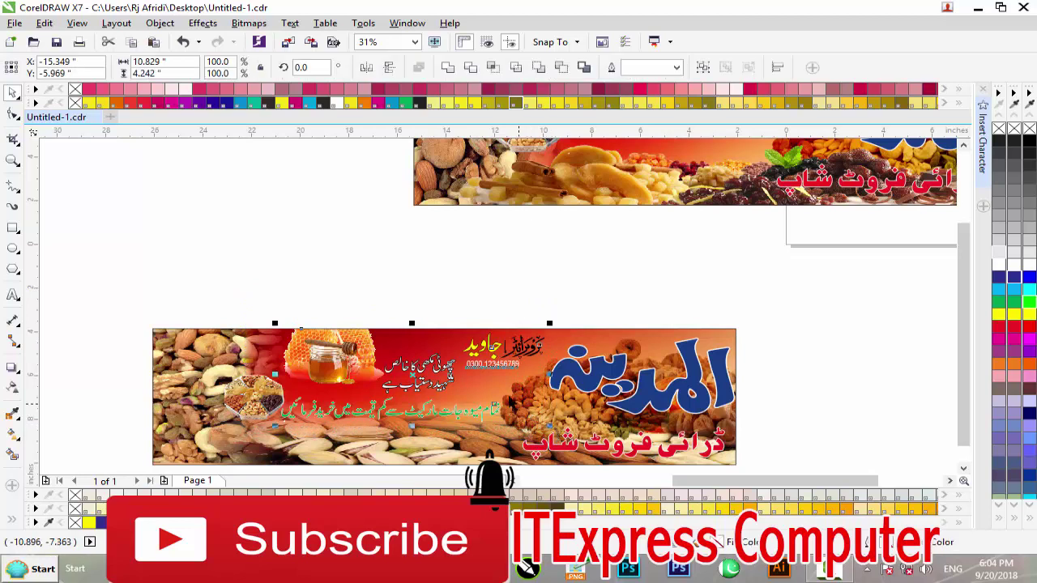
drag(518, 347, 794, 183)
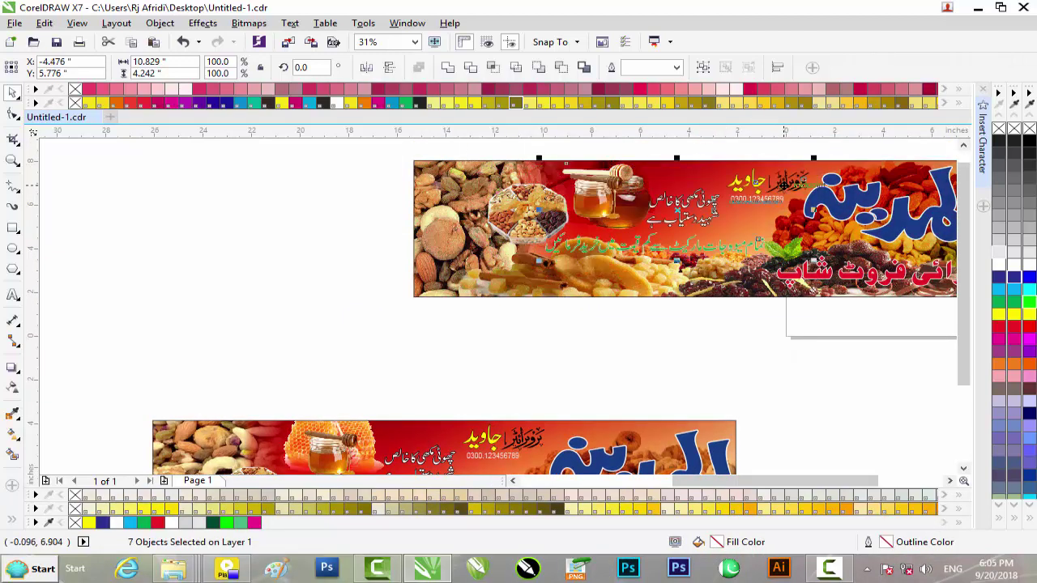
Nudge the seven copied objects right and slightly up to about X -4.156, Y 5.806 inches
drag(806, 480, 834, 481)
scroll(658, 196, up, 2)
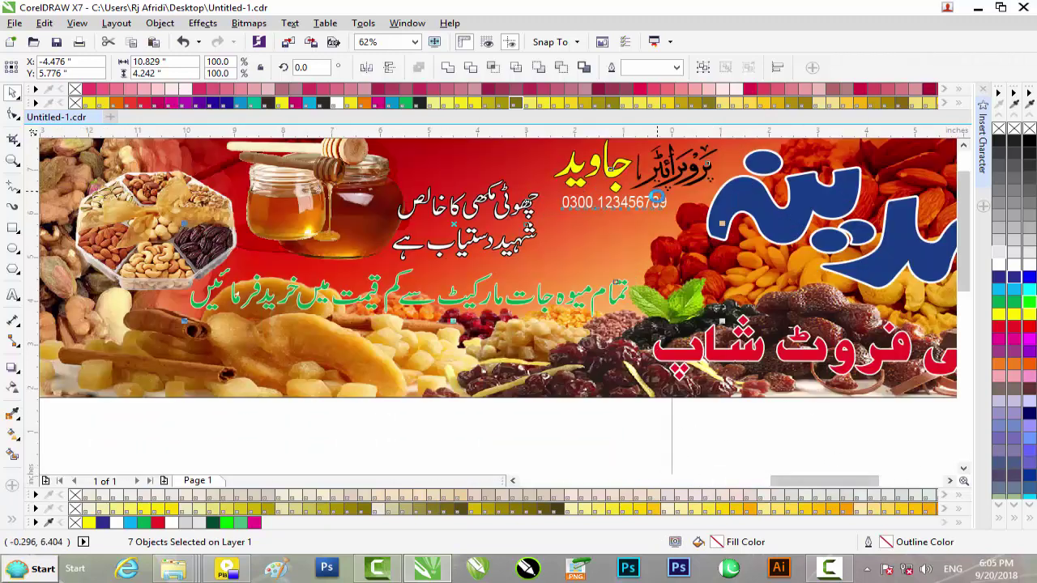
key(Right)
key(Right)
key(Right)
key(Right)
key(Right)
key(Right)
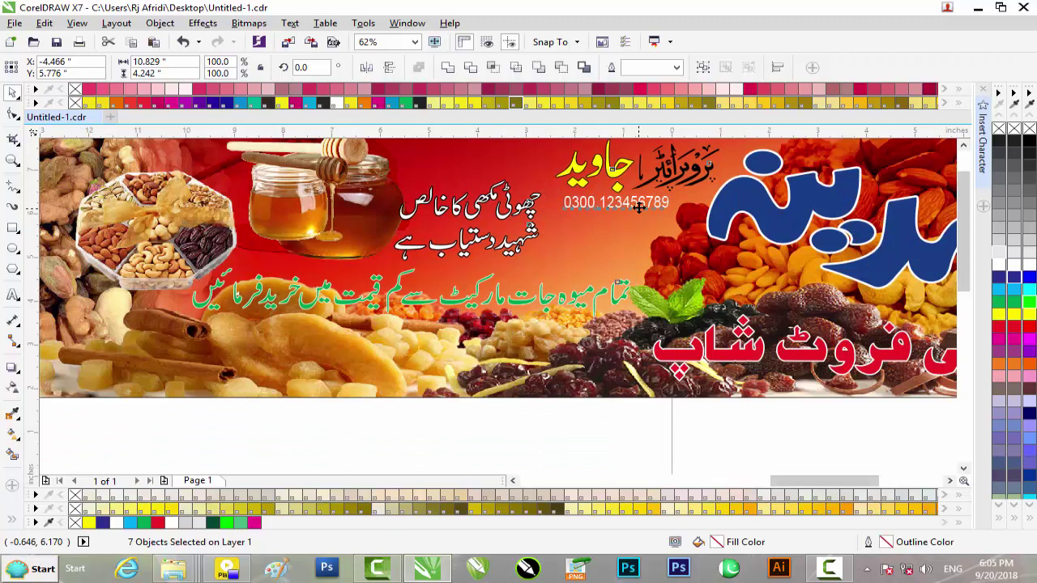
key(Right)
key(Right)
key(Right)
key(Right)
key(Right)
key(Right)
key(Up)
key(Right)
key(Right)
key(Right)
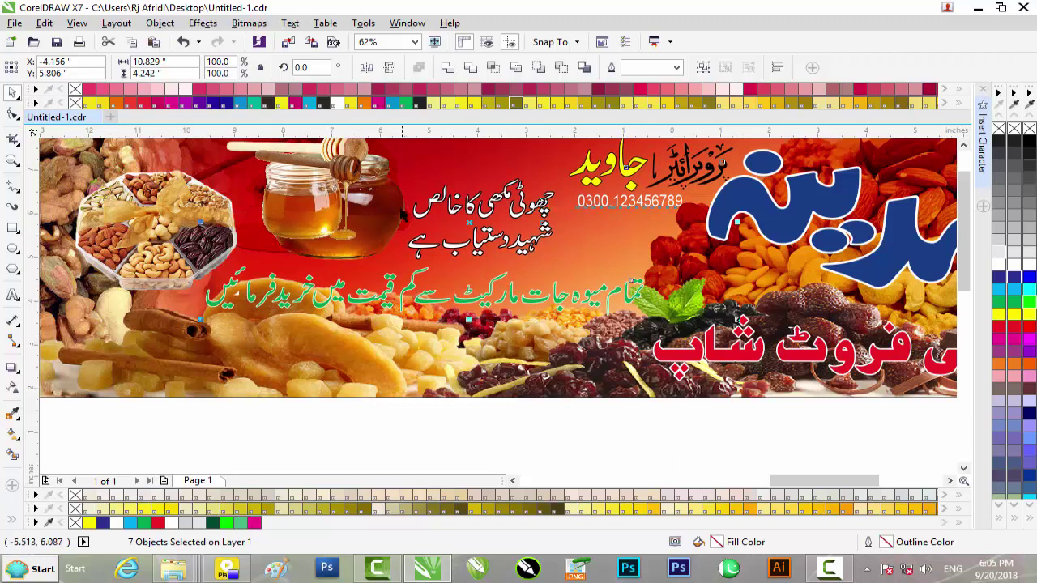
scroll(400, 195, down, 1)
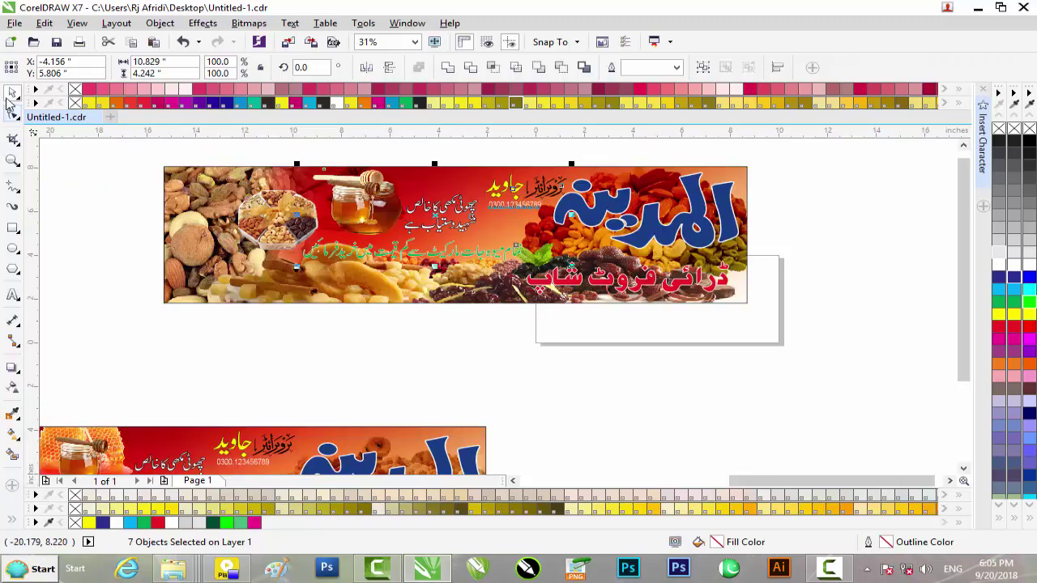
click(470, 158)
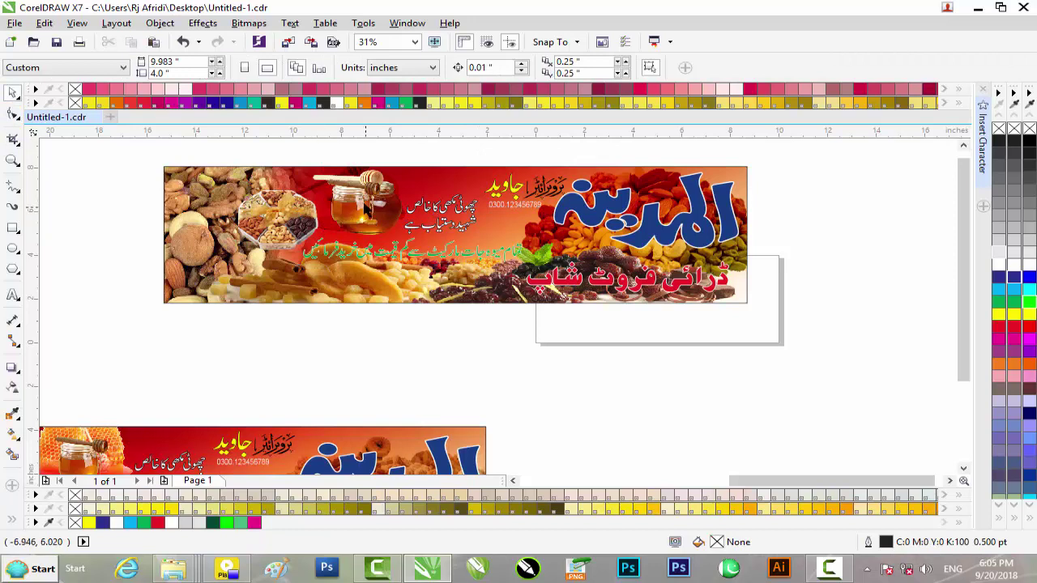
Delete the small honey jar that was copied in front of the banner's large honey jar
click(366, 207)
scroll(367, 206, up, 1)
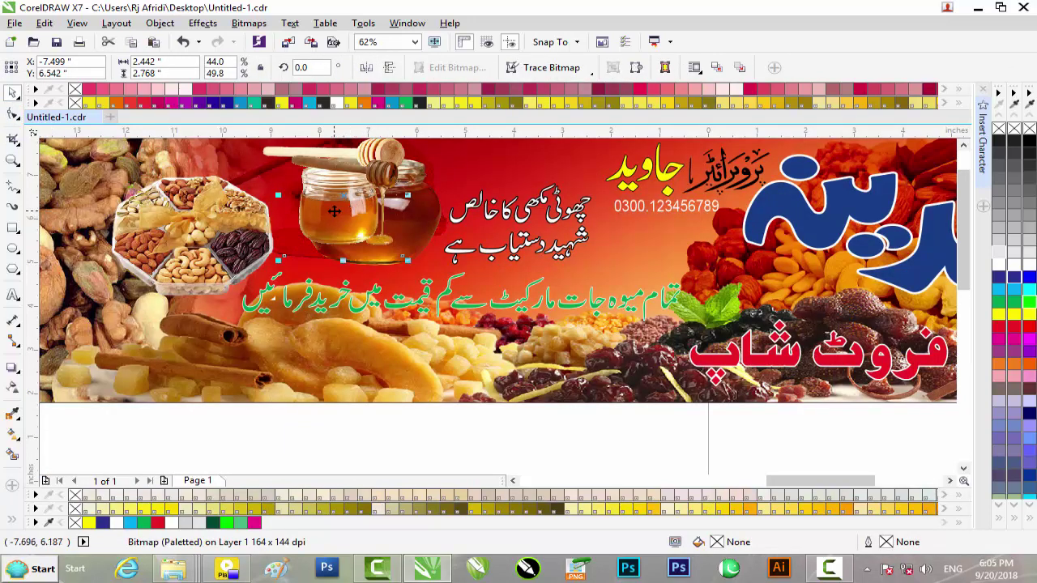
key(Delete)
scroll(350, 210, down, 1)
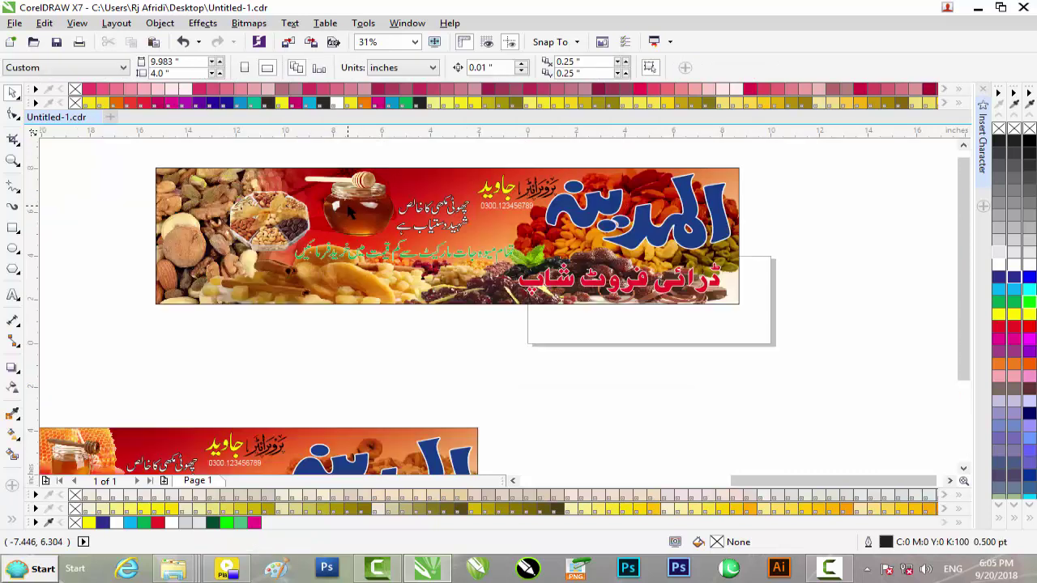
scroll(375, 229, up, 1)
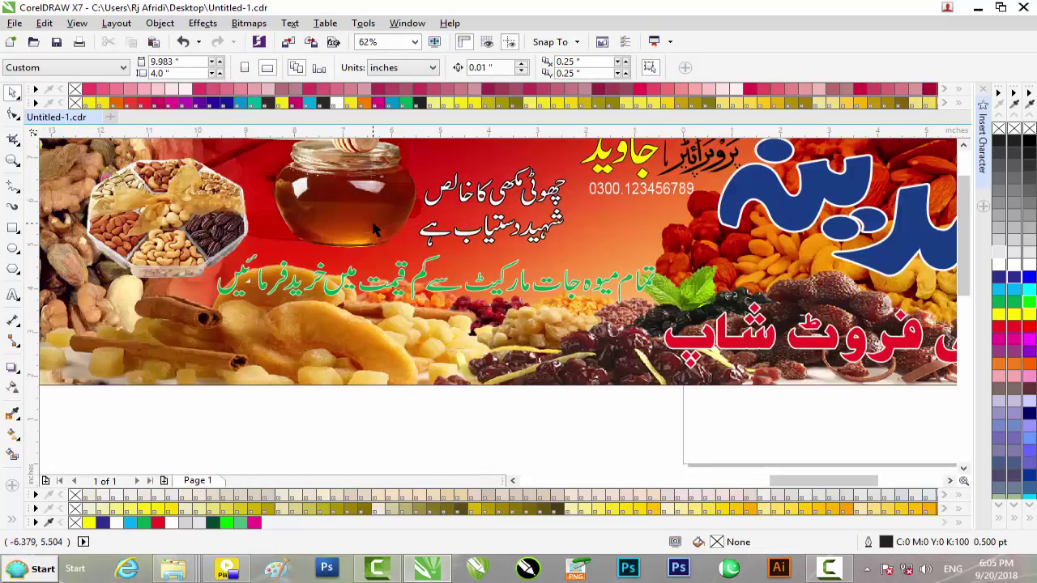
Delete the imported reference design below the new banner and the leftover object beside the banner
scroll(374, 229, down, 1)
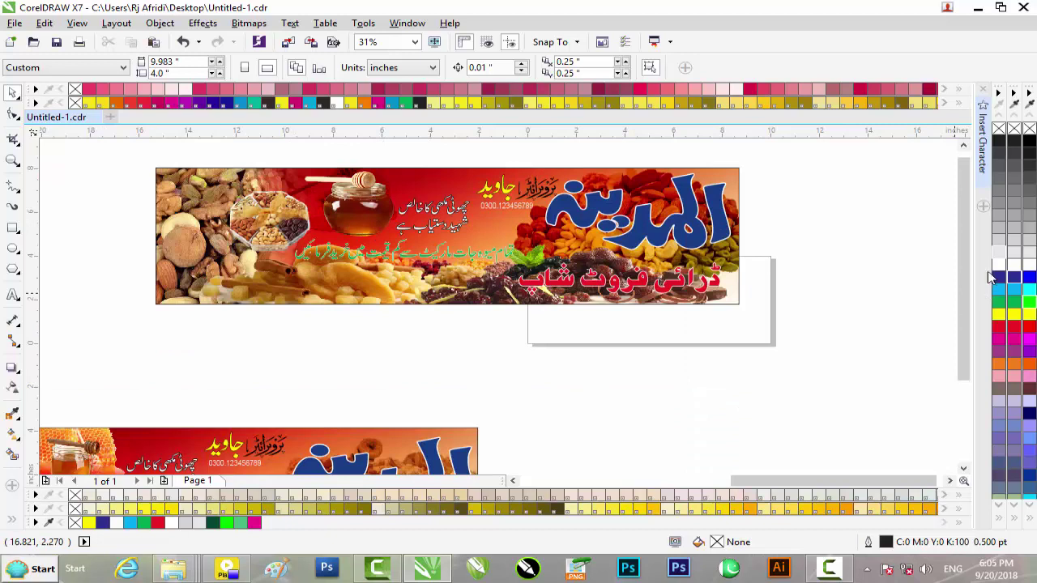
drag(961, 280, 960, 366)
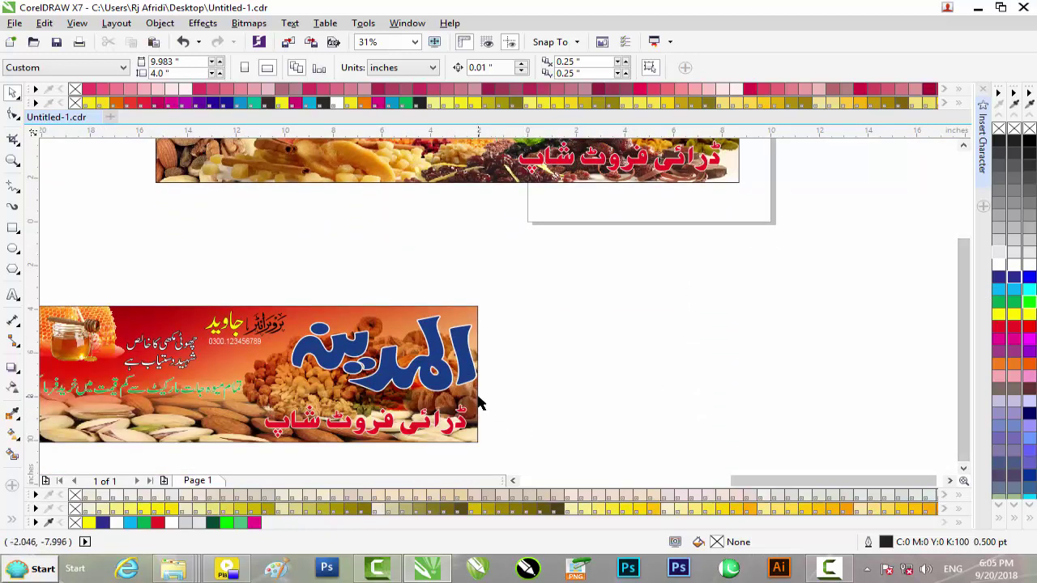
scroll(478, 398, down, 1)
drag(523, 344, 150, 437)
key(Delete)
click(97, 280)
key(Delete)
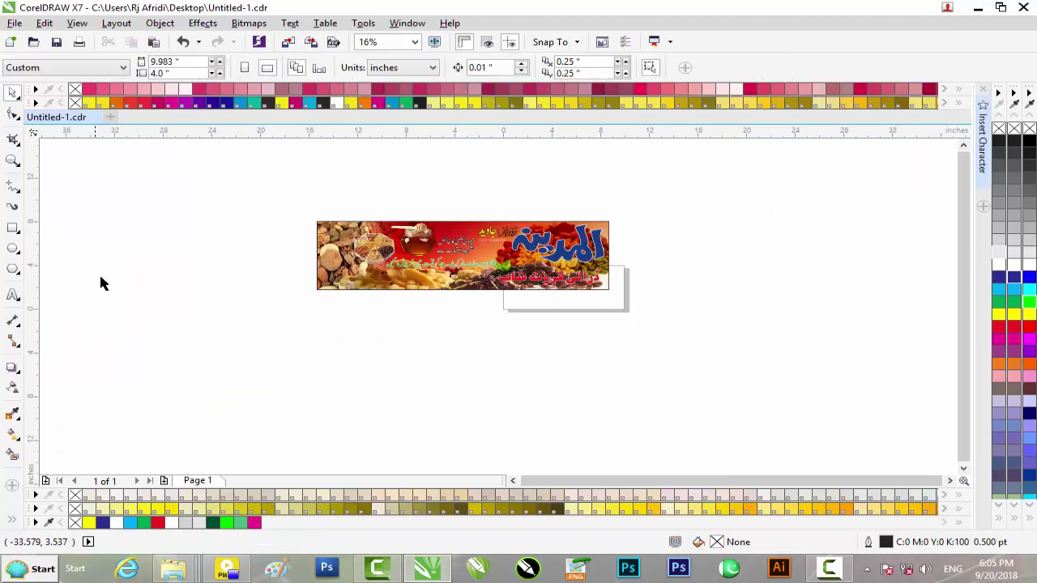
Start exporting the banner as a JPG to the Desktop with the file name Dry Fruit & Honey Shop
click(454, 227)
click(755, 227)
key(ctrl+e)
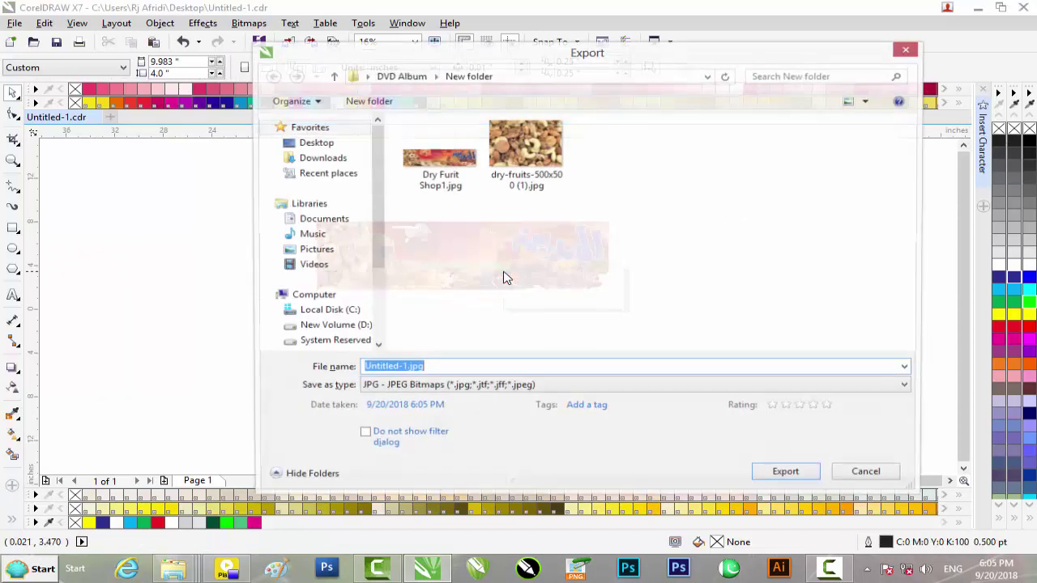
click(322, 143)
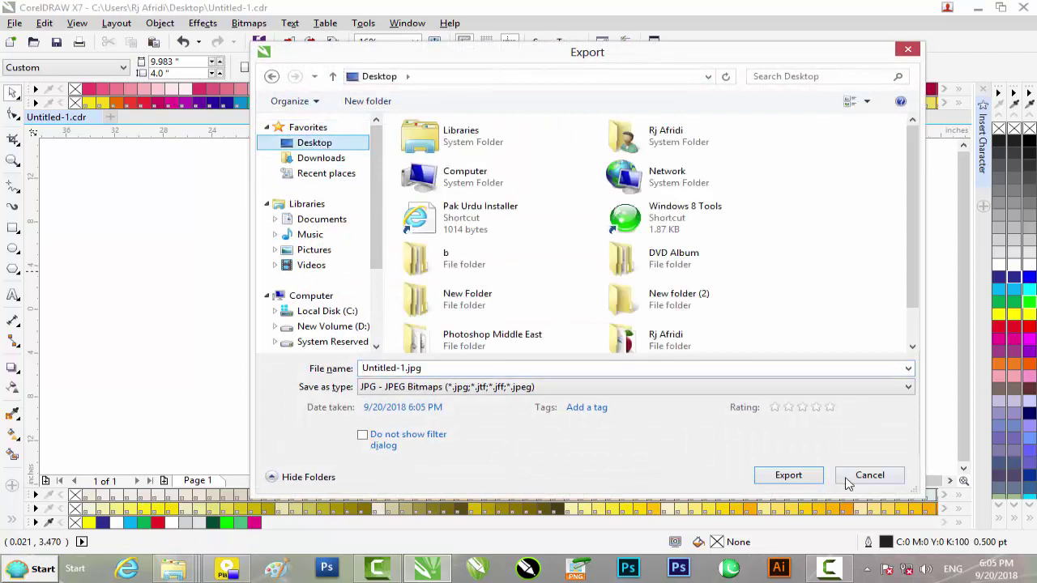
click(397, 368)
click(409, 368)
drag(399, 369, 352, 371)
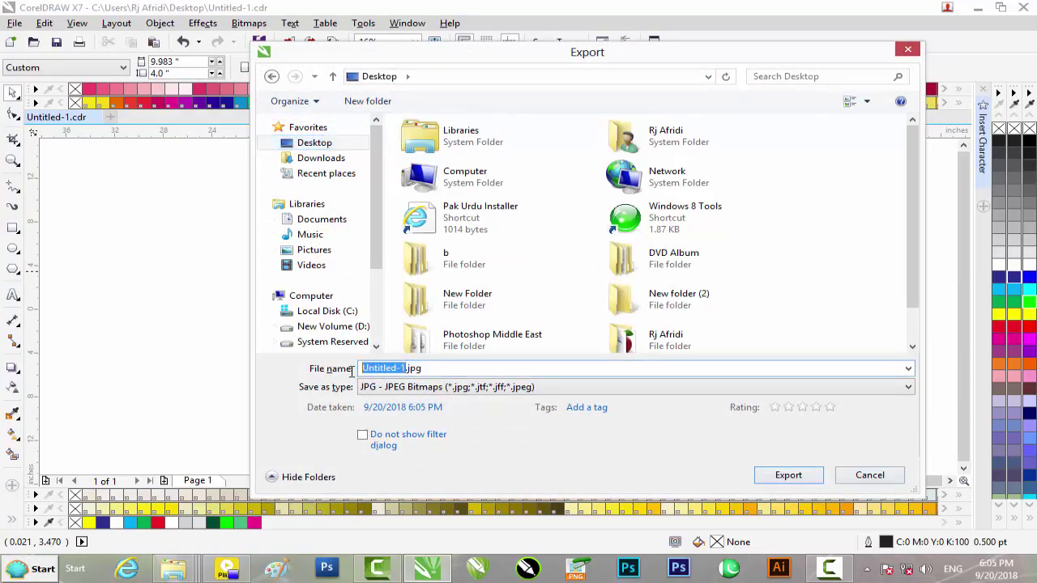
text(Dry Fruit & Honey Shop)
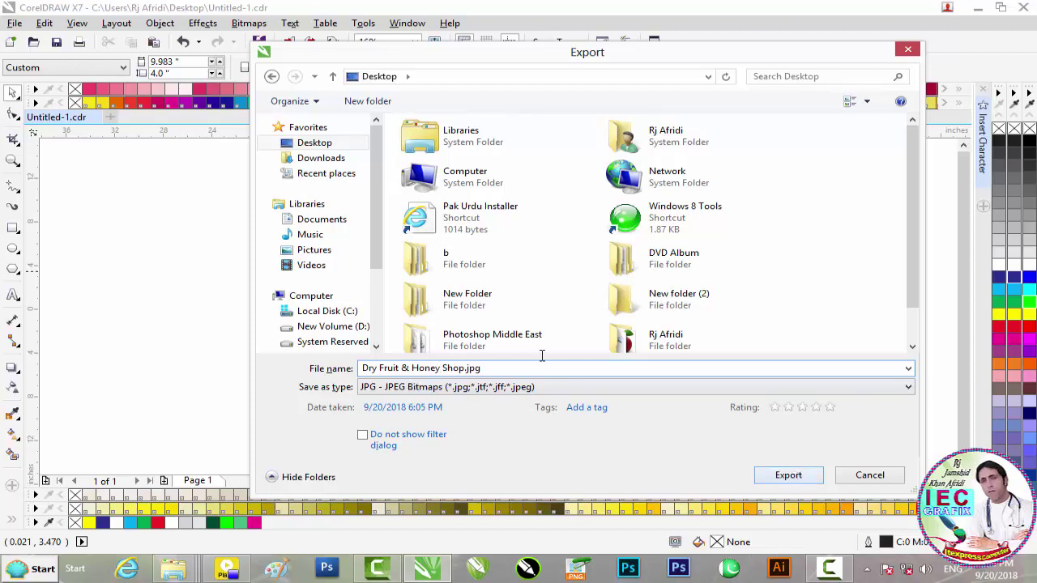
Keep the JPG - JPEG Bitmaps format and complete the export in CMYK Color (32-bit) at 100% quality
click(574, 386)
click(580, 391)
click(788, 476)
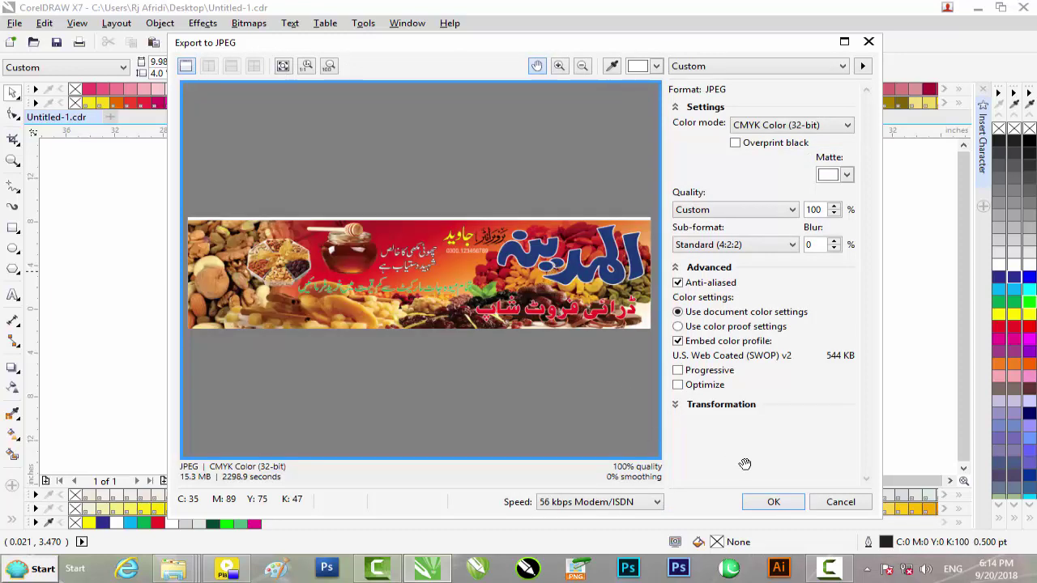
click(774, 501)
Switch to the desktop, view the exported Dry Fruit & Honey Shop image in Windows Photo Viewer and close it
click(987, 8)
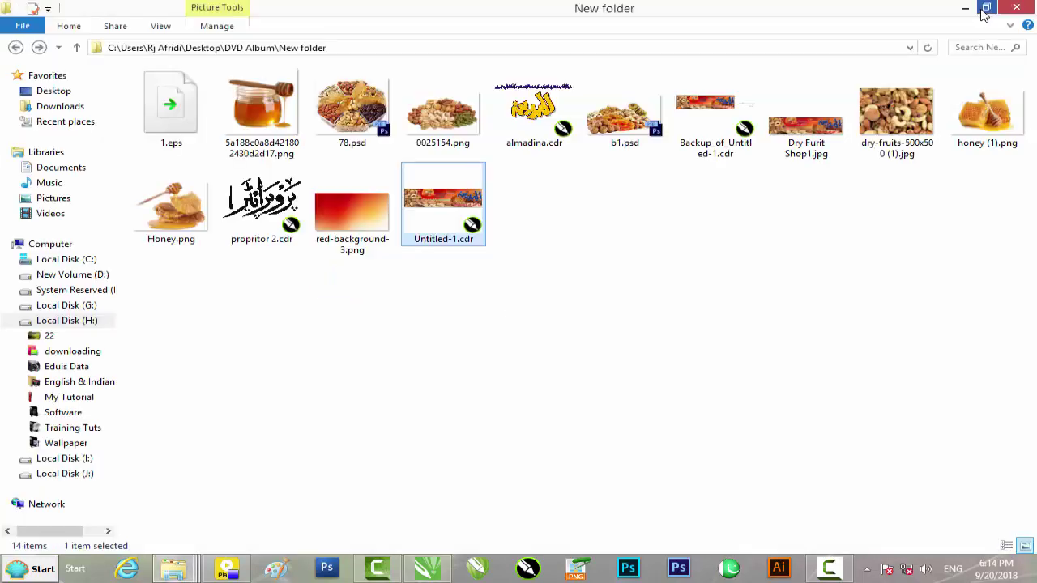
click(980, 11)
click(795, 11)
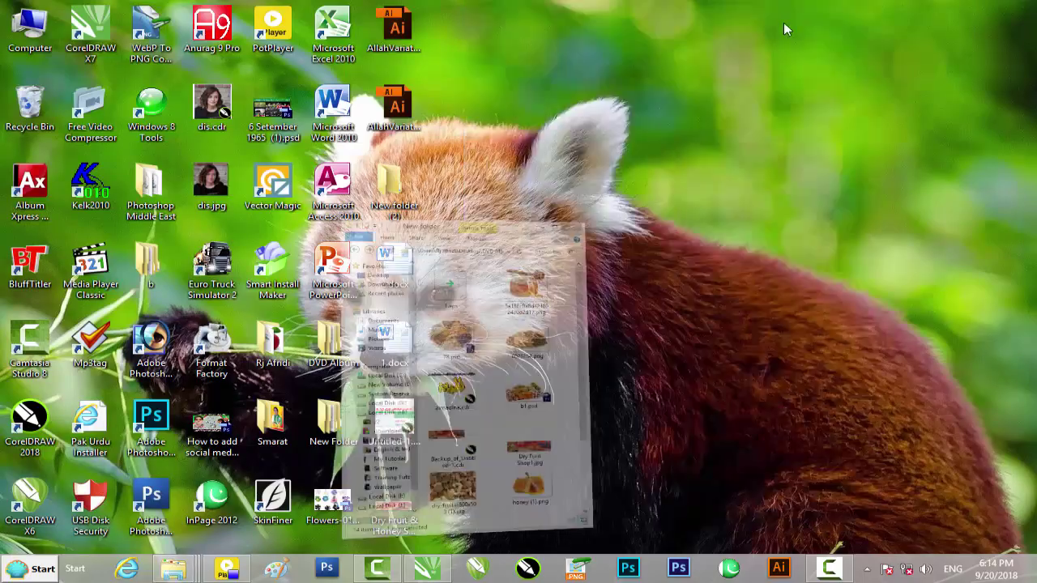
double_click(396, 509)
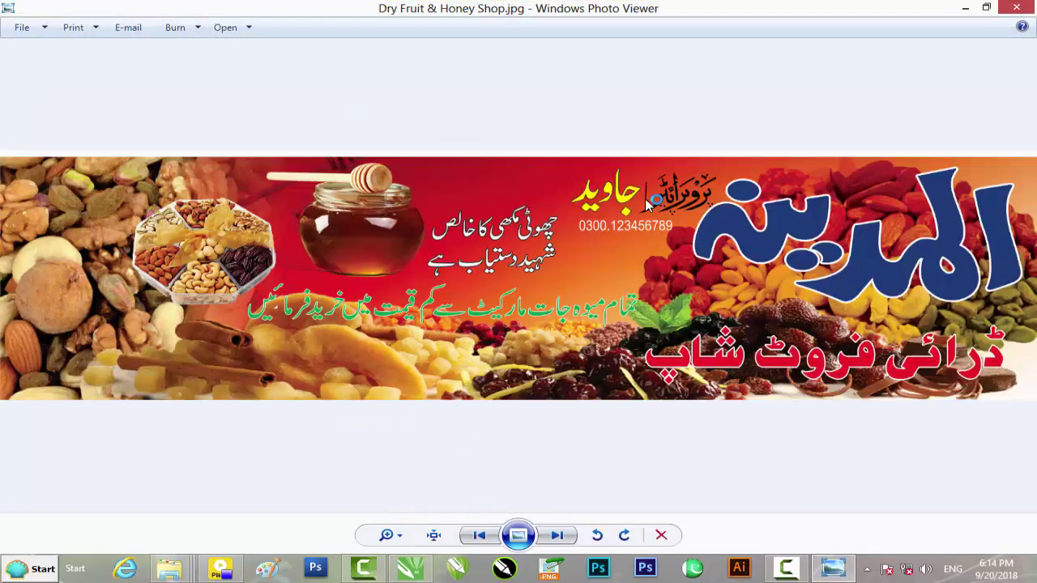
click(1016, 8)
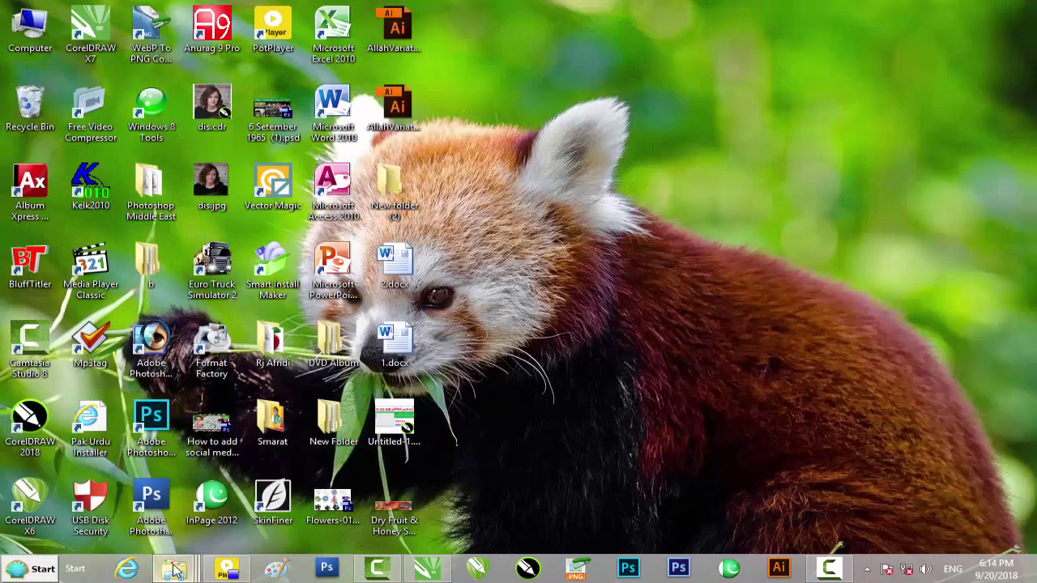
Review the project files in the maximized New folder window in File Explorer and minimize it
mouse_move(174, 571)
click(153, 523)
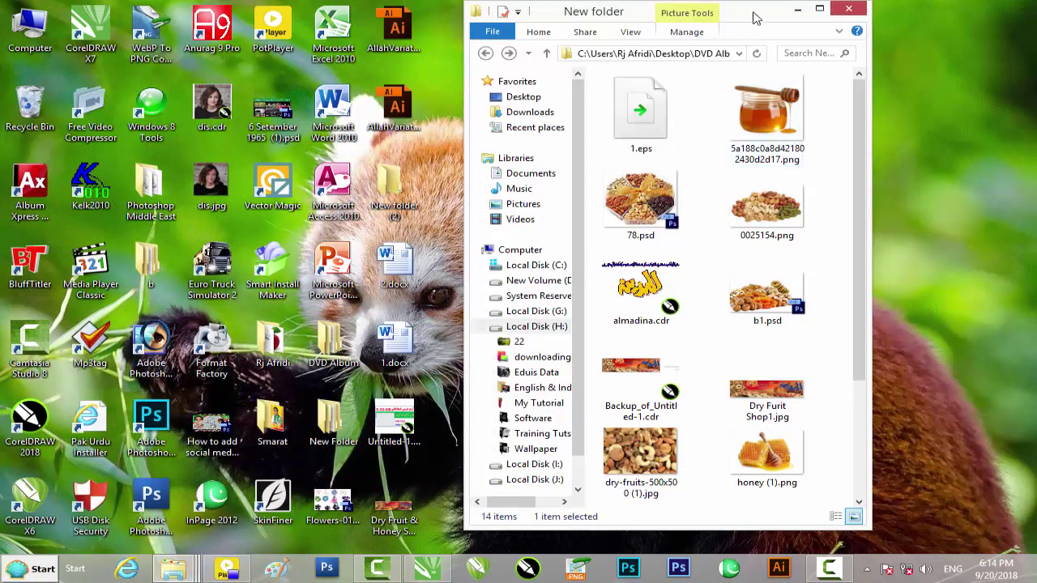
double_click(750, 26)
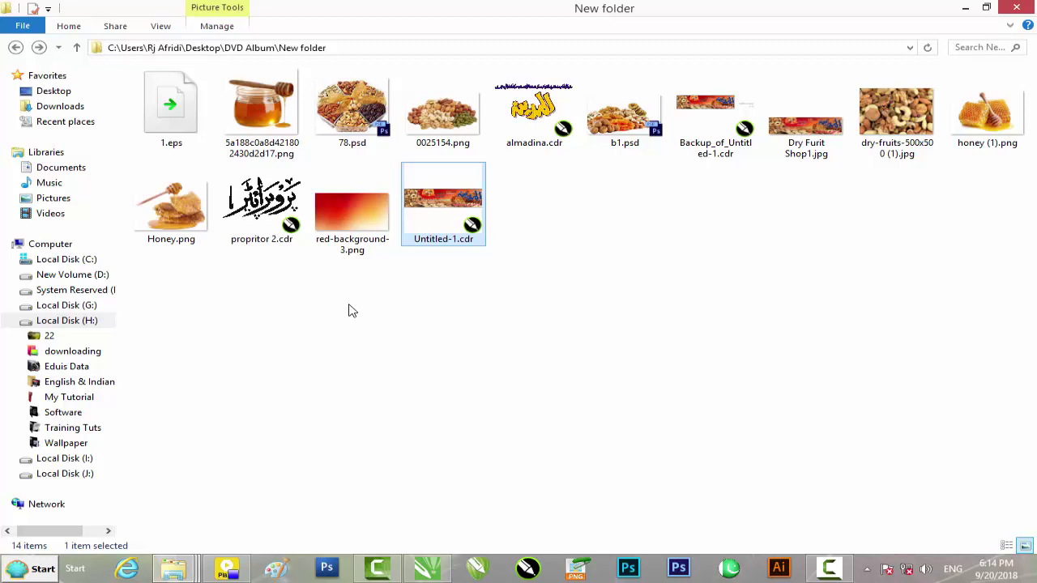
click(967, 10)
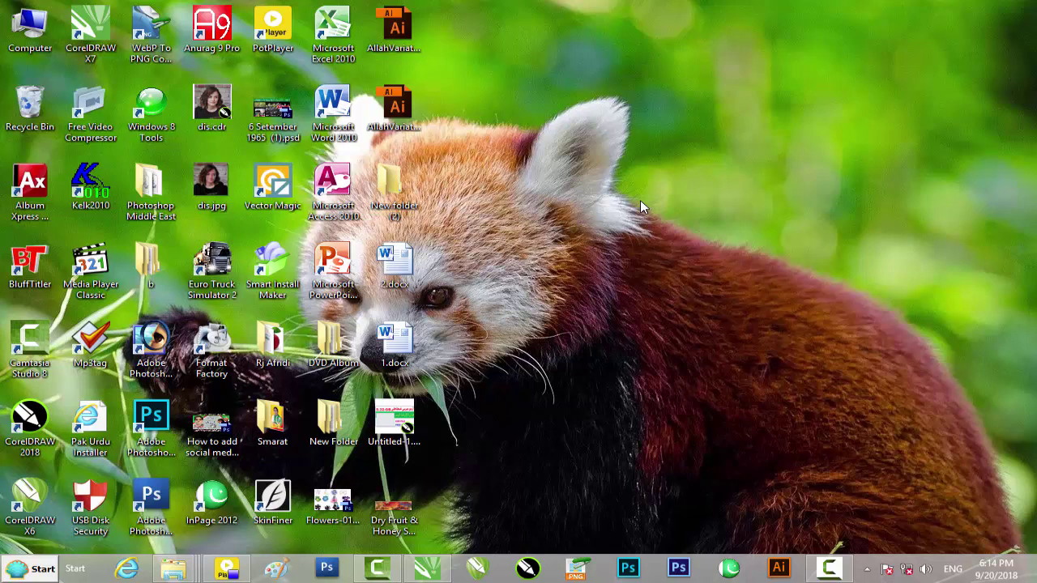